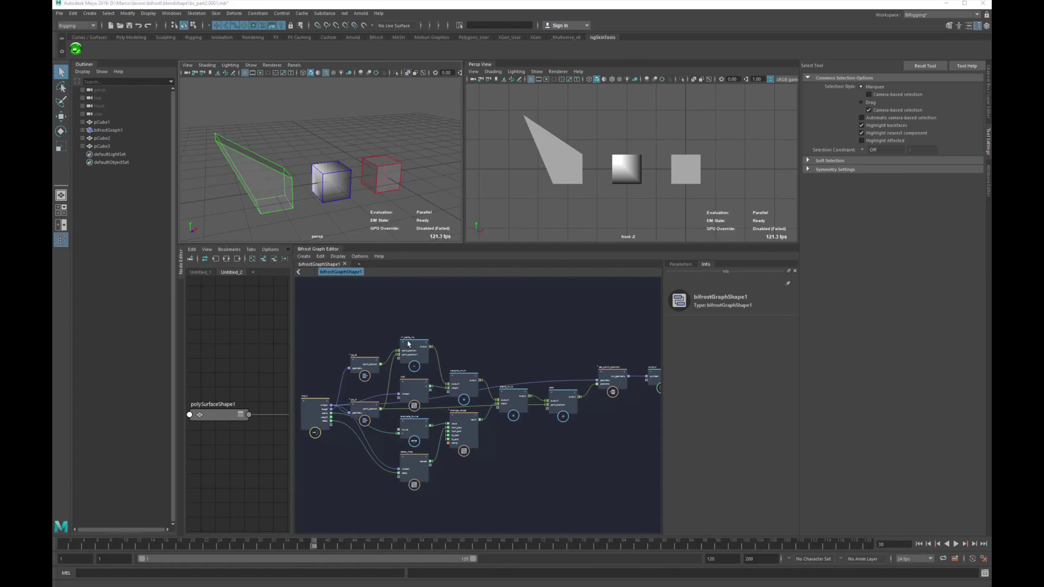
# Add a get_from_array node in the empty area above the existing deformer nodes in the Bifrost graph
pyautogui.scroll(3, 503, 366)
pyautogui.moveTo(387, 386); pyautogui.dragTo(389, 320)
pyautogui.moveTo(385, 438); pyautogui.dragTo(447, 322)
pyautogui.keyDown('alt'); pyautogui.moveTo(480, 305); pyautogui.dragTo(443, 305, button='middle'); pyautogui.keyUp('alt')
pyautogui.scroll(1, 460, 309)
pyautogui.click(472, 321)
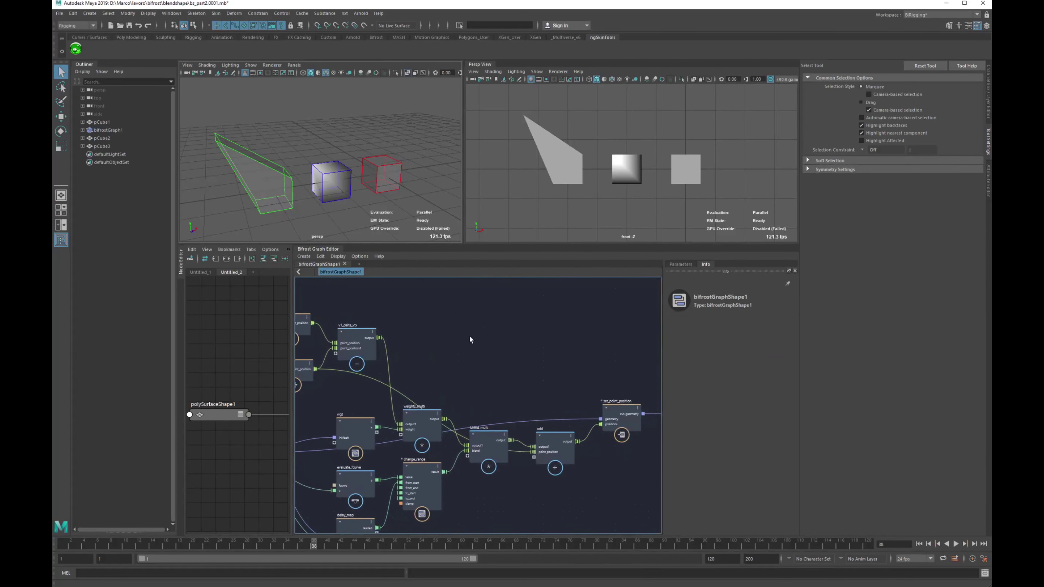
pyautogui.moveTo(525, 323); pyautogui.dragTo(491, 313, button='middle')
pyautogui.press('Tab')
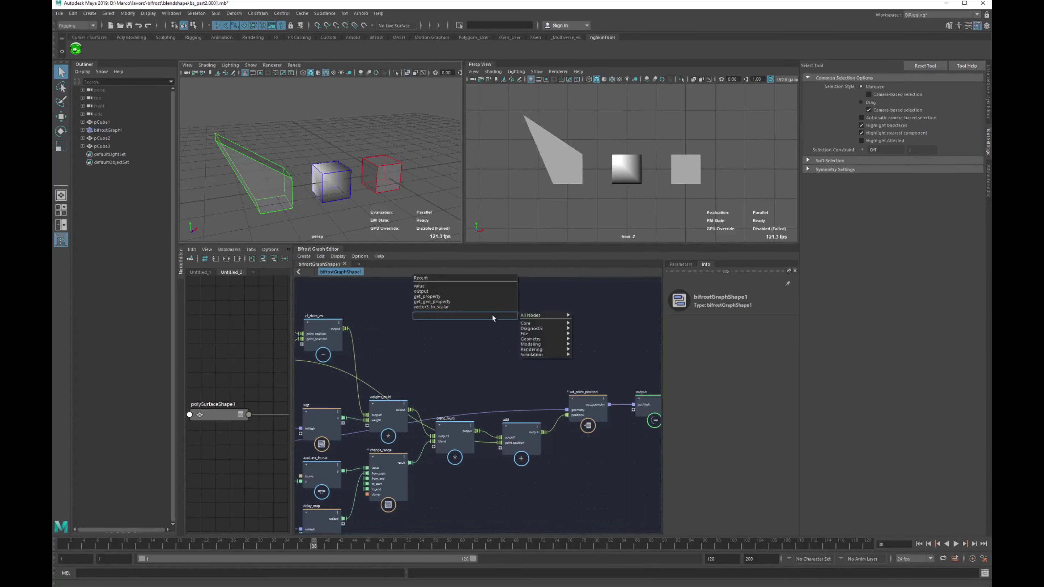
pyautogui.write('get_fro')
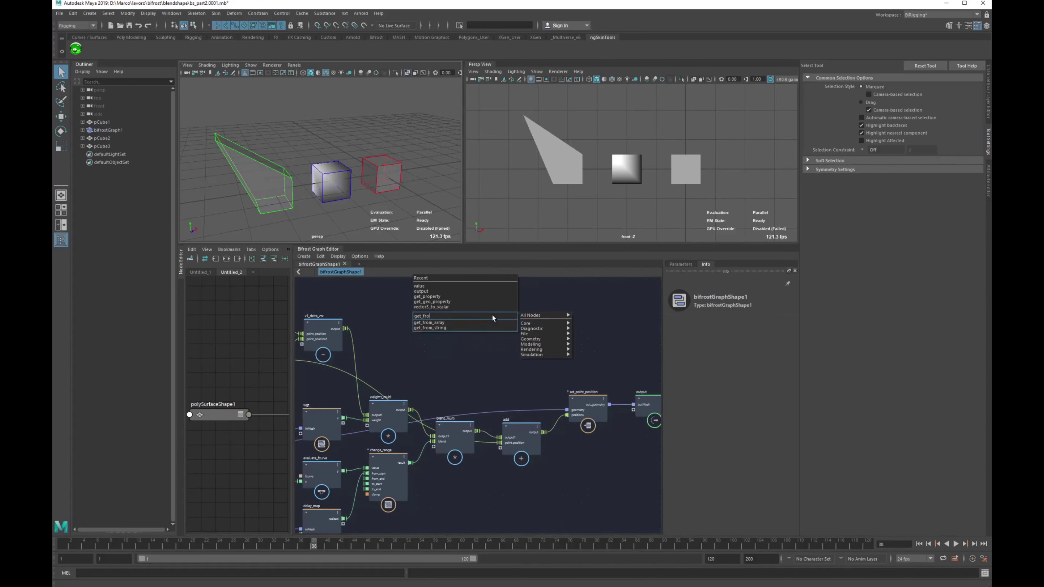
pyautogui.press('Down')
pyautogui.press('Return')
# Add a set_in_array node beside the get_from_array node
pyautogui.hscroll(5, 506, 328)
pyautogui.click(519, 343)
pyautogui.press('Tab')
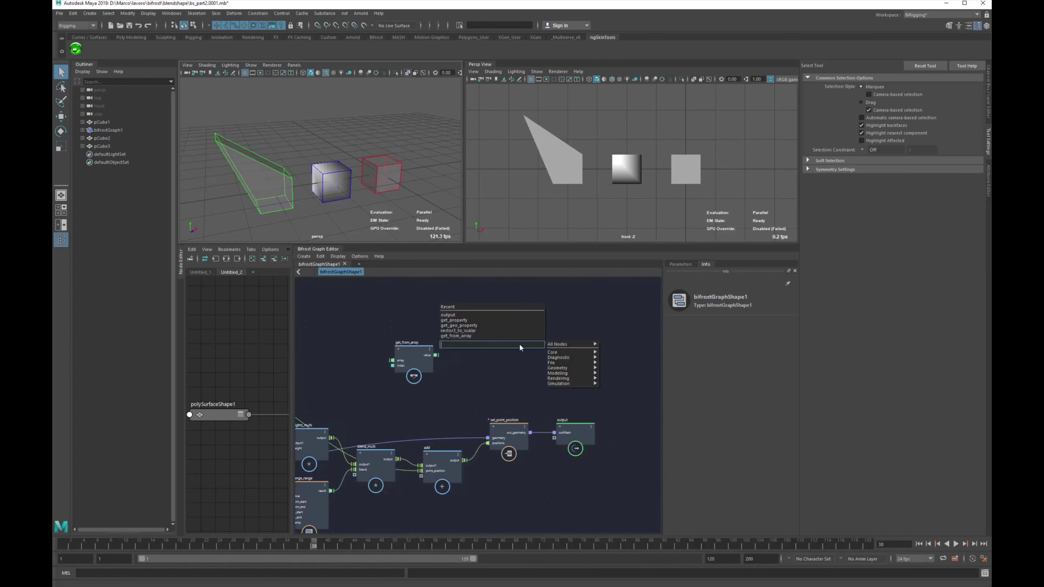
pyautogui.write('set_in')
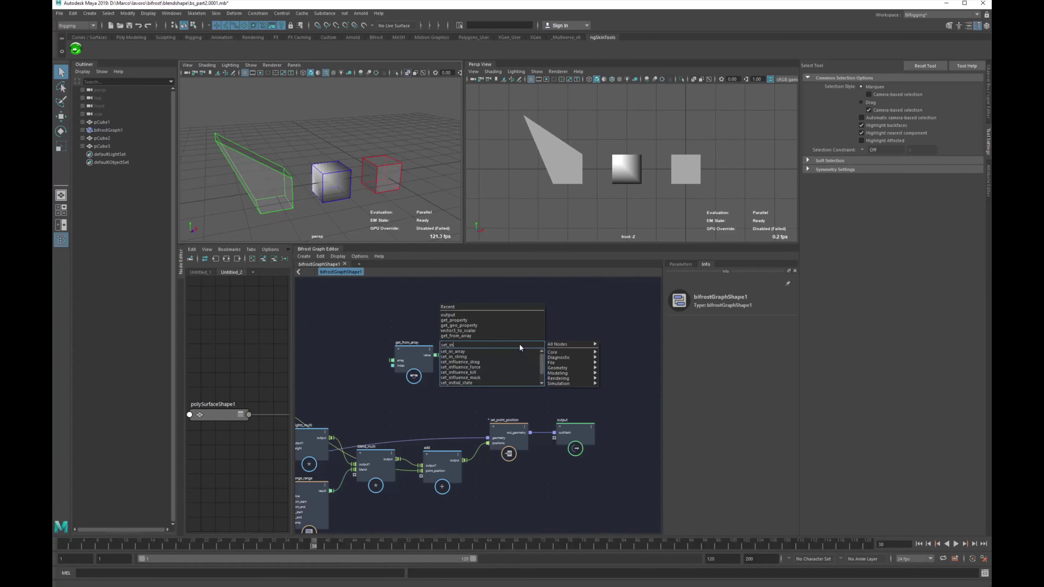
pyautogui.press('Down')
pyautogui.press('Return')
pyautogui.keyDown('alt'); pyautogui.moveTo(450, 342); pyautogui.dragTo(468, 345, button='middle'); pyautogui.keyUp('alt')
pyautogui.scroll(2, 436, 354)
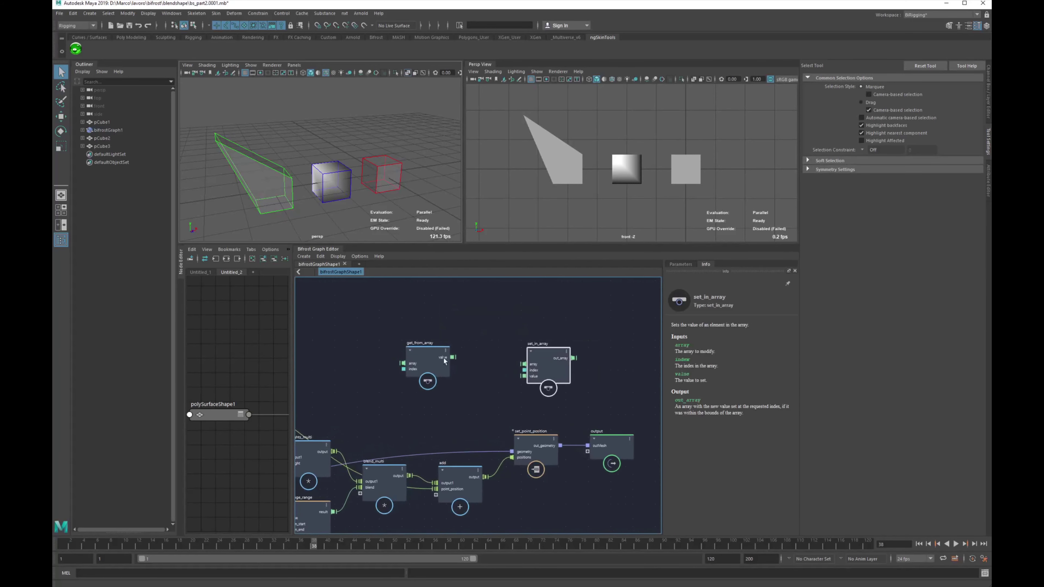
# Reposition the get_from_array and set_in_array nodes in the empty area above the graph
pyautogui.moveTo(418, 354); pyautogui.dragTo(384, 378)
pyautogui.scroll(2, 383, 370)
pyautogui.click(557, 386)
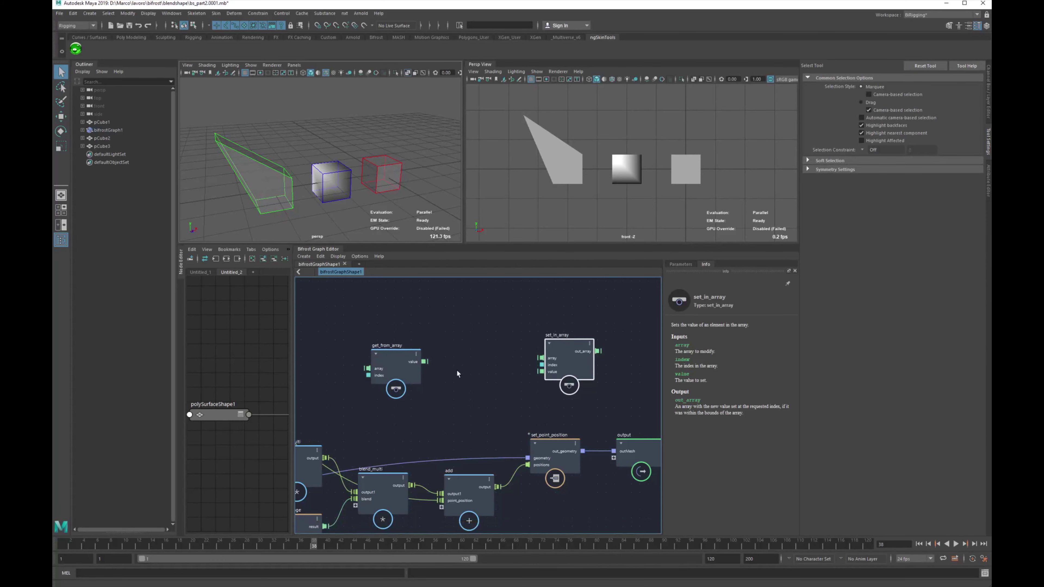
pyautogui.scroll(-2, 472, 374)
pyautogui.moveTo(449, 359); pyautogui.dragTo(459, 355)
pyautogui.scroll(2, 466, 363)
pyautogui.keyDown('alt'); pyautogui.moveTo(504, 362); pyautogui.dragTo(455, 353, button='middle'); pyautogui.keyUp('alt')
pyautogui.moveTo(455, 354); pyautogui.dragTo(488, 337)
pyautogui.keyDown('alt'); pyautogui.moveTo(403, 336); pyautogui.dragTo(493, 336, button='middle'); pyautogui.keyUp('alt')
# Add a find_all_in_array node and place it before the get_from_array node
pyautogui.click(453, 339)
pyautogui.press('Tab')
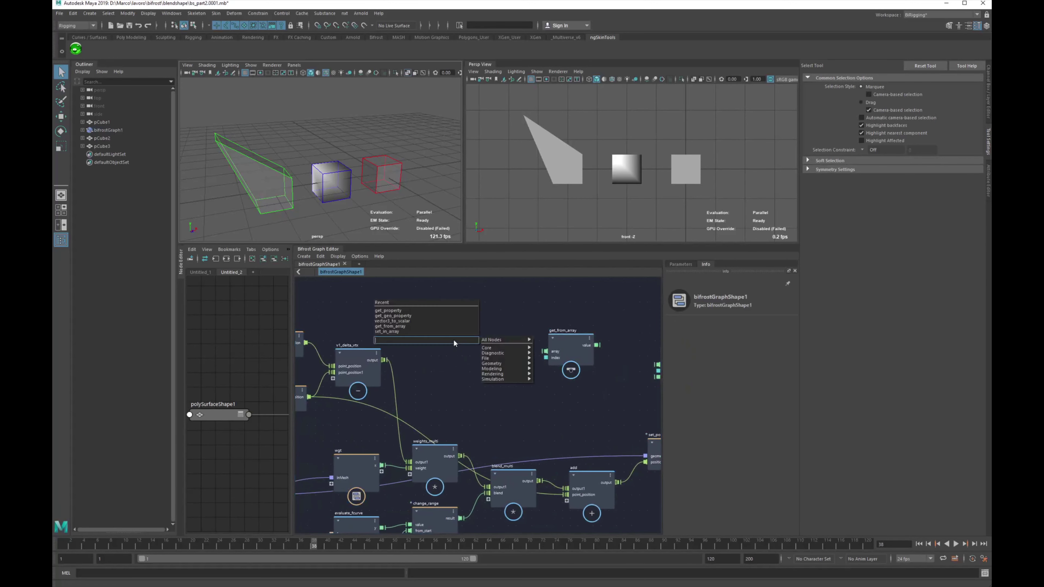
pyautogui.write('find_a')
pyautogui.press('Return')
pyautogui.moveTo(464, 364); pyautogui.dragTo(492, 336)
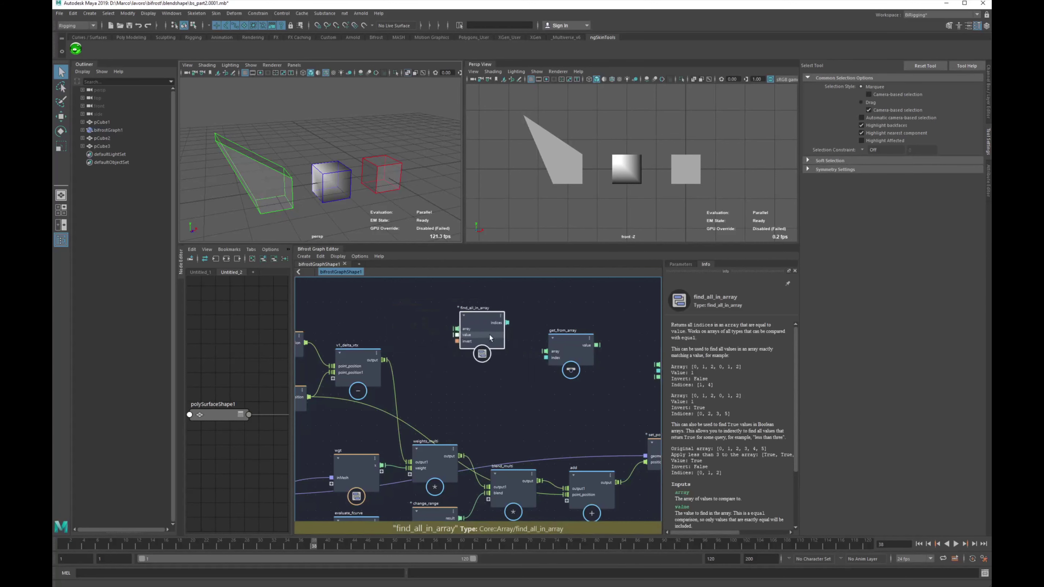
# Arrange find_all_in_array, get_from_array and set_in_array in a row and move them away from the point-position nodes
pyautogui.keyDown('alt'); pyautogui.moveTo(547, 367); pyautogui.dragTo(498, 394, button='middle'); pyautogui.keyUp('alt')
pyautogui.moveTo(528, 382); pyautogui.dragTo(533, 360)
pyautogui.moveTo(625, 391); pyautogui.dragTo(623, 355)
pyautogui.moveTo(433, 313); pyautogui.dragTo(649, 411)
pyautogui.moveTo(448, 364); pyautogui.dragTo(551, 337)
pyautogui.click(451, 408)
# Examine how pp_B and pp_A feed the v1_delta_vtx subtraction, and identify the source cube pCube1 in the viewport
pyautogui.keyDown('alt'); pyautogui.moveTo(369, 426); pyautogui.dragTo(575, 405, button='middle'); pyautogui.keyUp('alt')
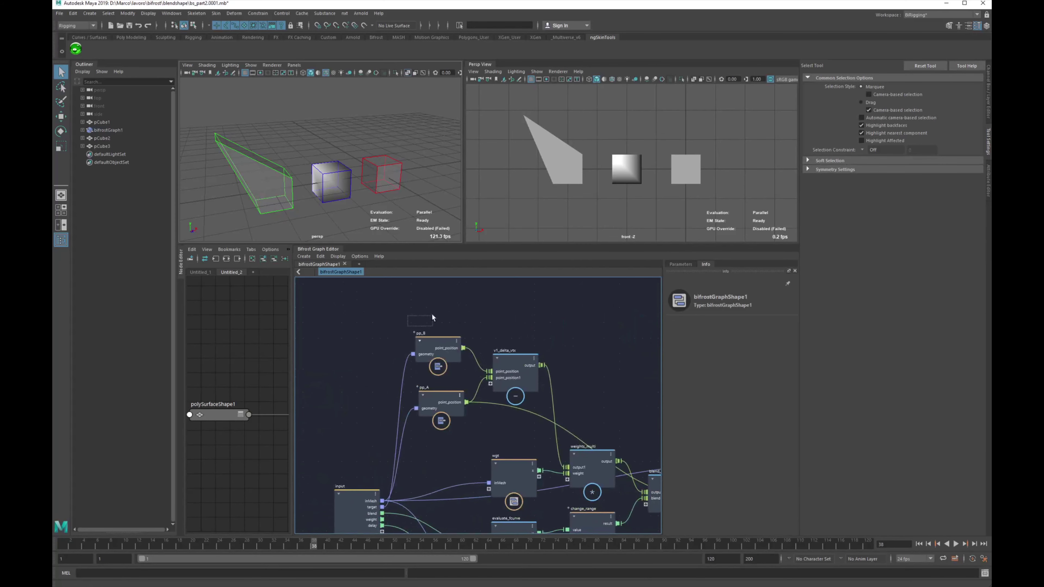
pyautogui.moveTo(474, 381); pyautogui.dragTo(475, 382)
pyautogui.scroll(3, 507, 392)
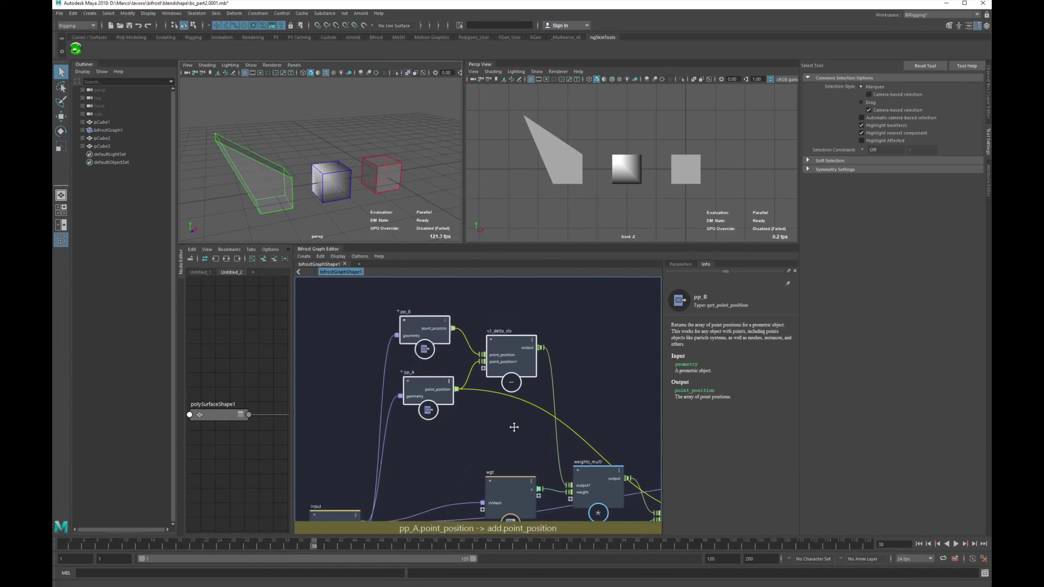
pyautogui.scroll(2, 507, 445)
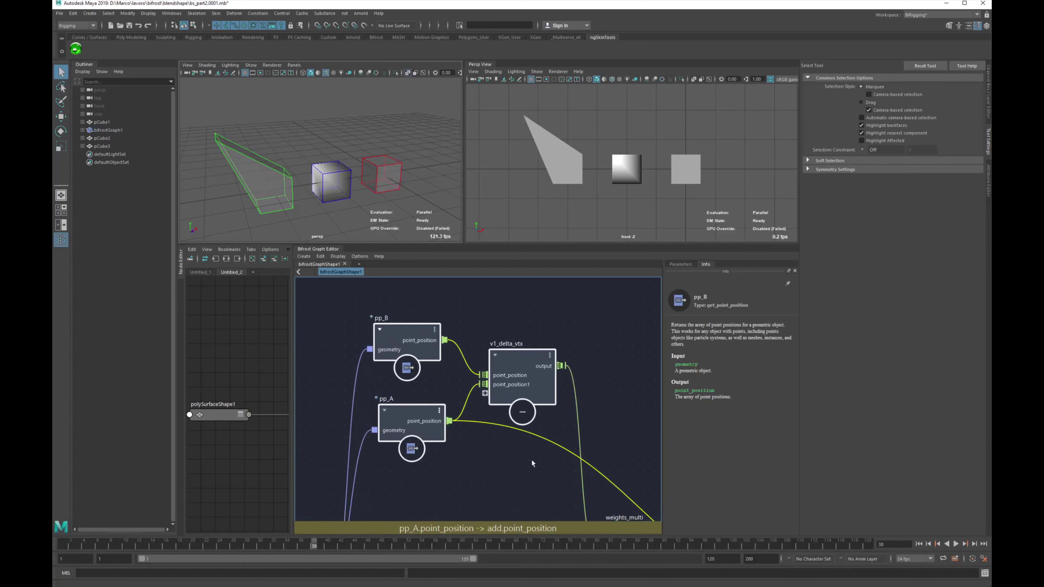
pyautogui.click(431, 314)
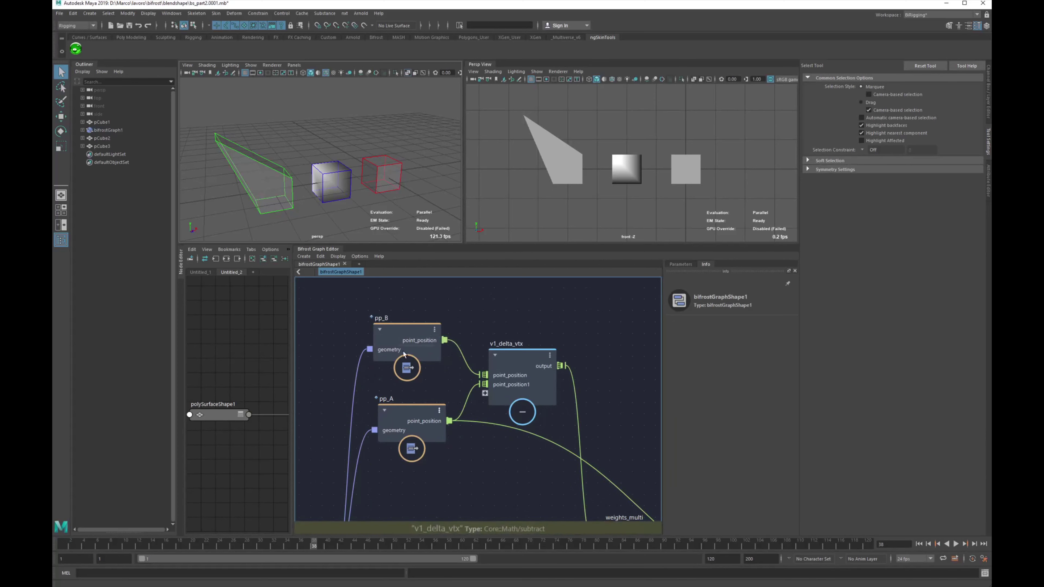
pyautogui.moveTo(398, 340); pyautogui.dragTo(403, 330)
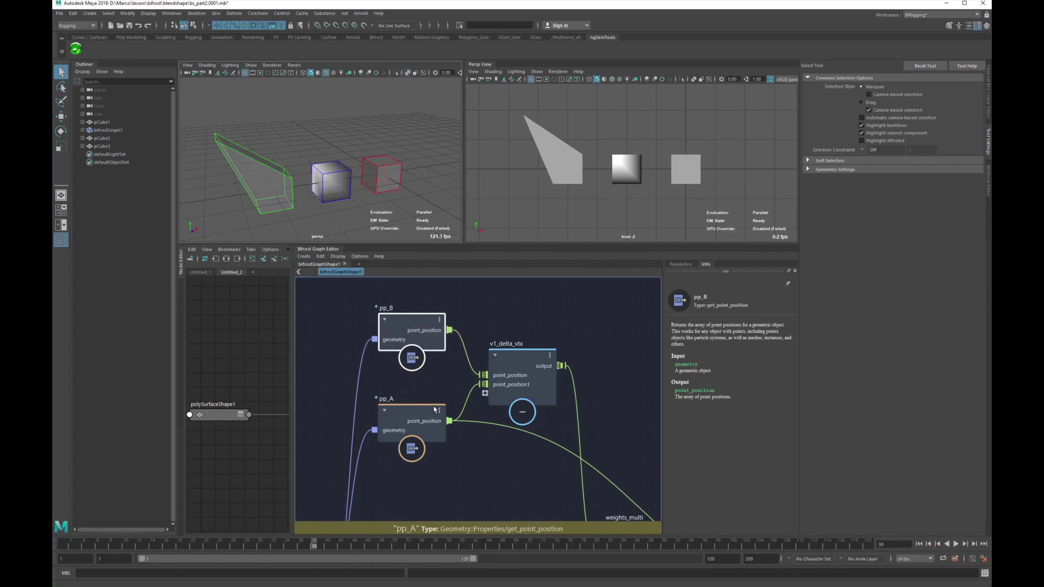
pyautogui.moveTo(530, 372); pyautogui.dragTo(531, 367)
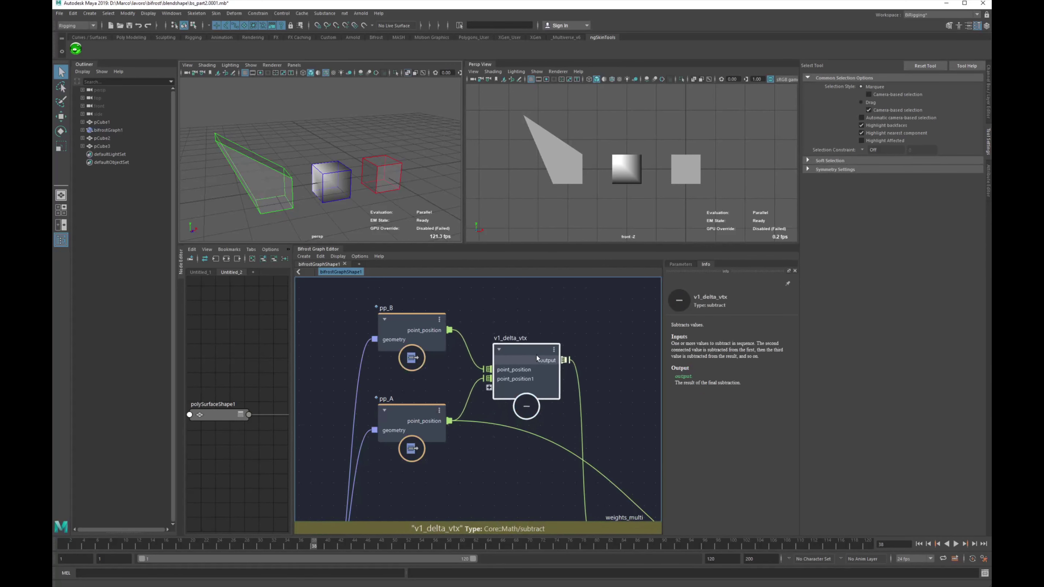
pyautogui.moveTo(409, 322)
pyautogui.mouseDown()
pyautogui.moveTo(396, 314)
pyautogui.moveTo(411, 313)
pyautogui.mouseUp()
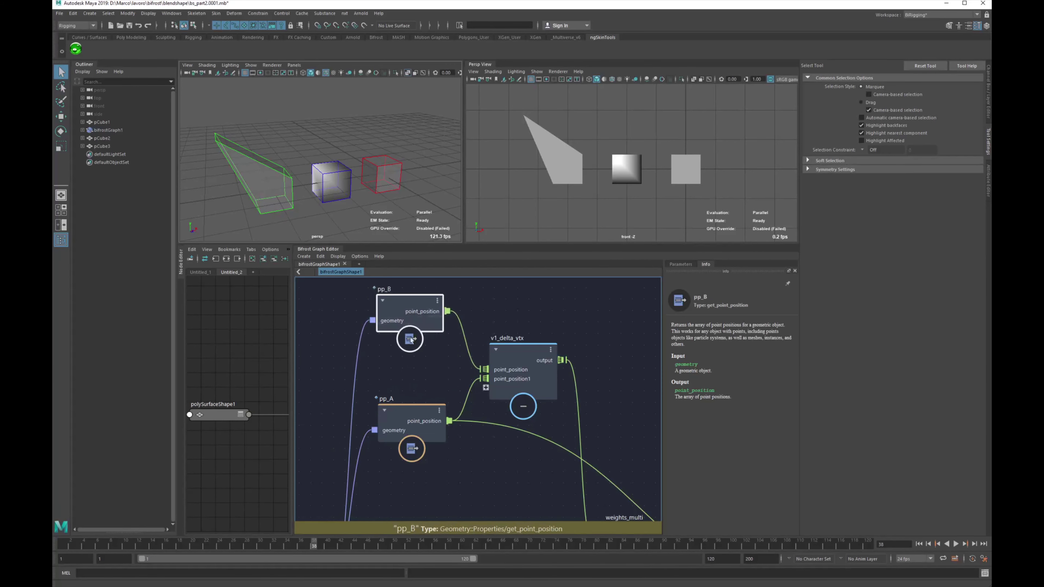
pyautogui.moveTo(393, 434); pyautogui.dragTo(387, 424)
pyautogui.moveTo(516, 374); pyautogui.dragTo(522, 359)
pyautogui.scroll(-5, 483, 435)
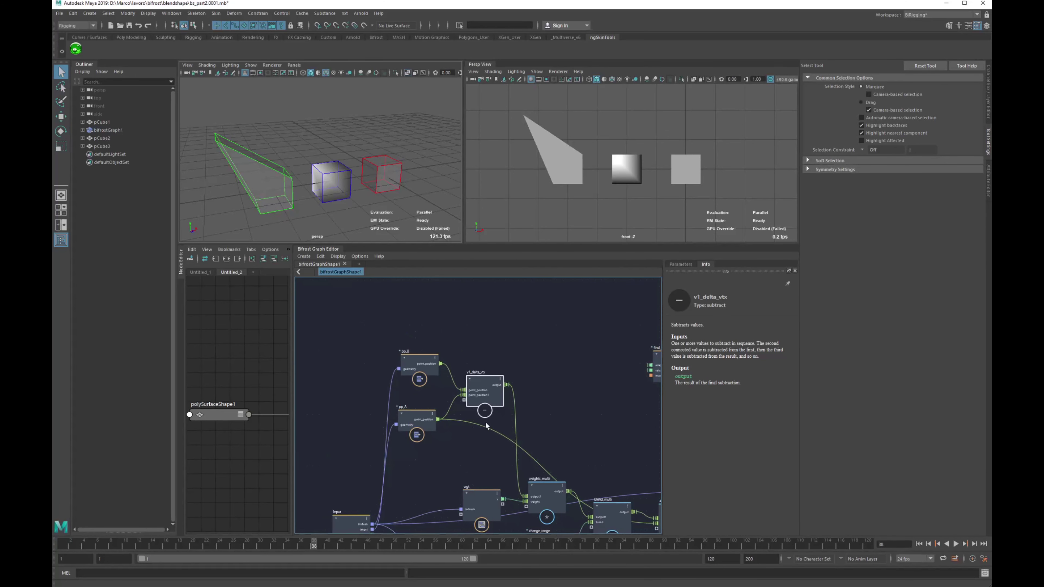
pyautogui.scroll(3, 461, 426)
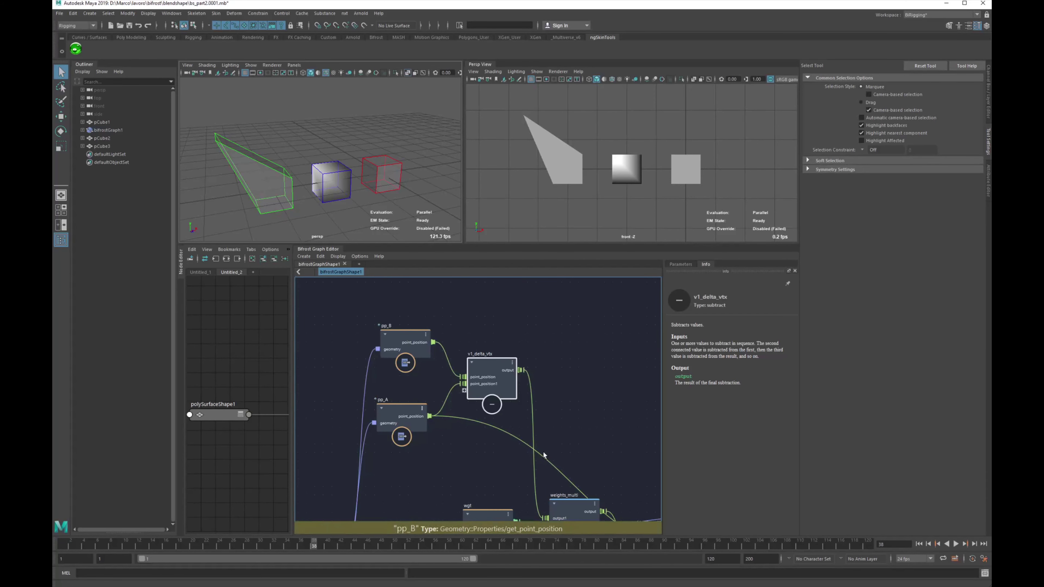
pyautogui.scroll(-2, 565, 434)
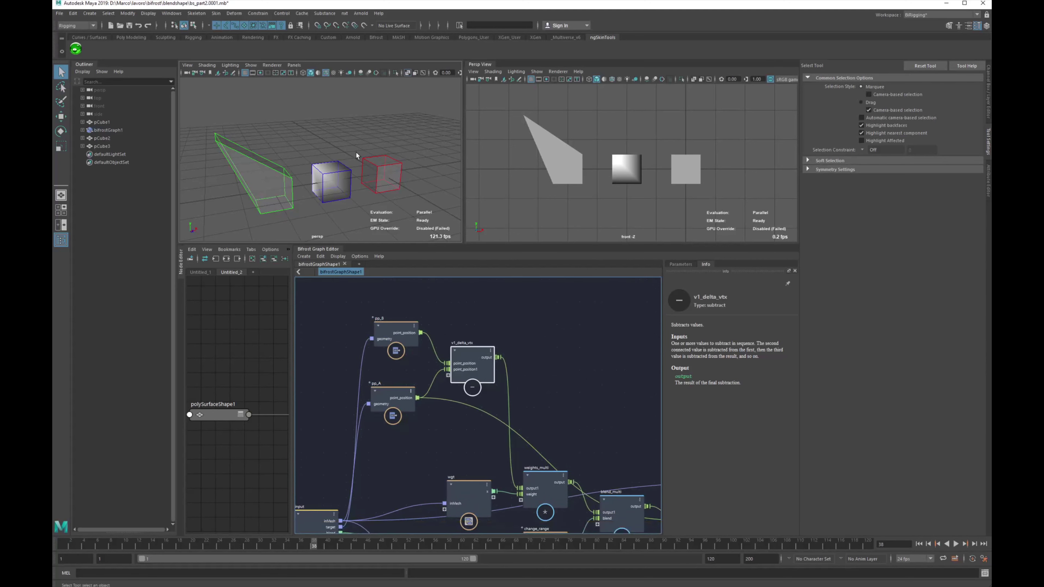
pyautogui.click(337, 181)
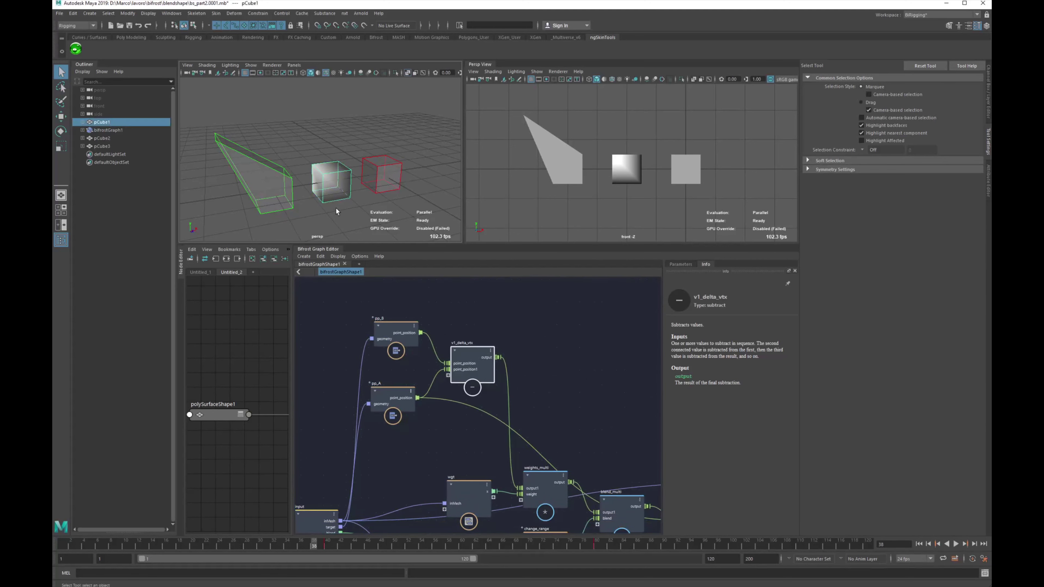
pyautogui.click(359, 133)
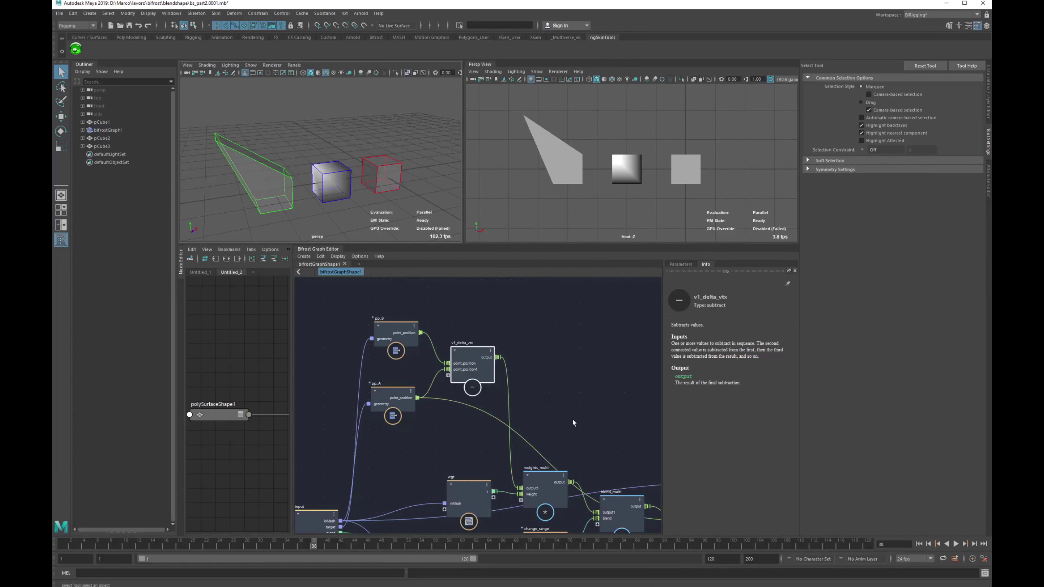
# Review the graph from v1_delta_vtx through the three unconnected array nodes and back to the input node
pyautogui.keyDown('alt'); pyautogui.moveTo(565, 408); pyautogui.dragTo(479, 365, button='middle'); pyautogui.keyUp('alt')
pyautogui.moveTo(457, 325)
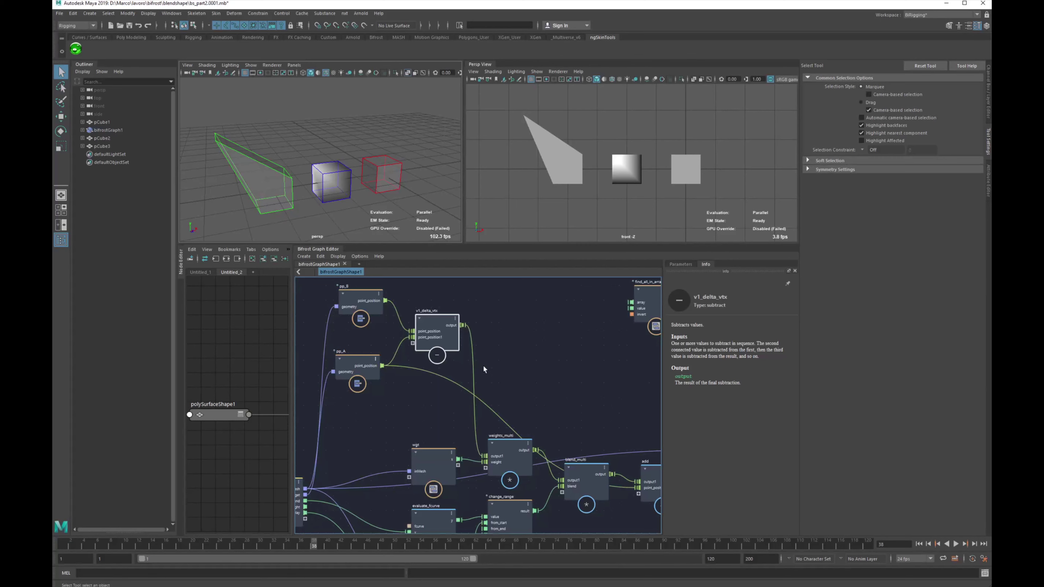
pyautogui.keyDown('alt'); pyautogui.moveTo(562, 396); pyautogui.dragTo(465, 404, button='middle'); pyautogui.keyUp('alt')
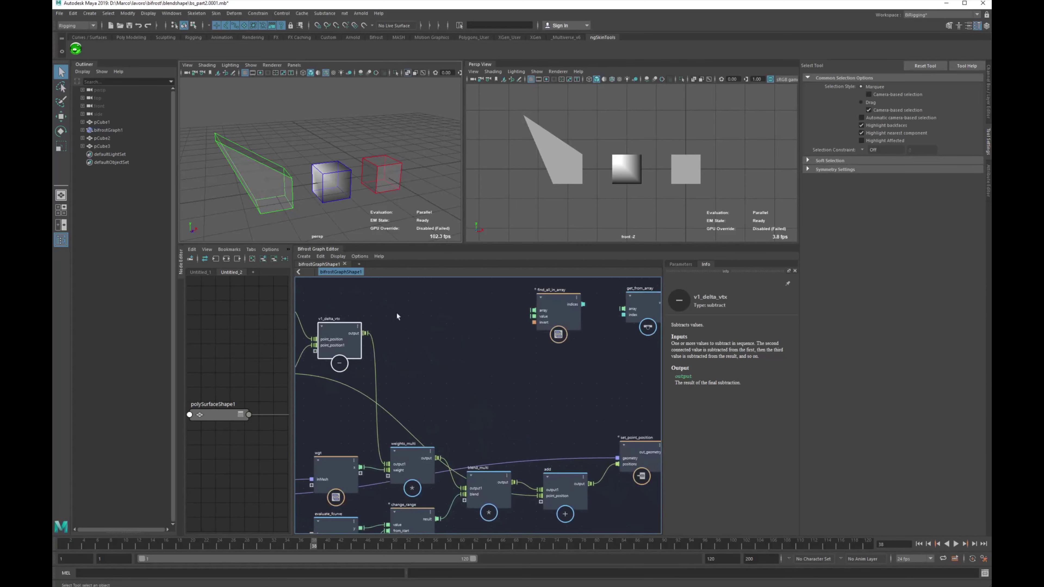
pyautogui.moveTo(576, 338); pyautogui.dragTo(501, 349, button='middle')
pyautogui.keyDown('alt'); pyautogui.moveTo(647, 338); pyautogui.dragTo(521, 350, button='middle'); pyautogui.keyUp('alt')
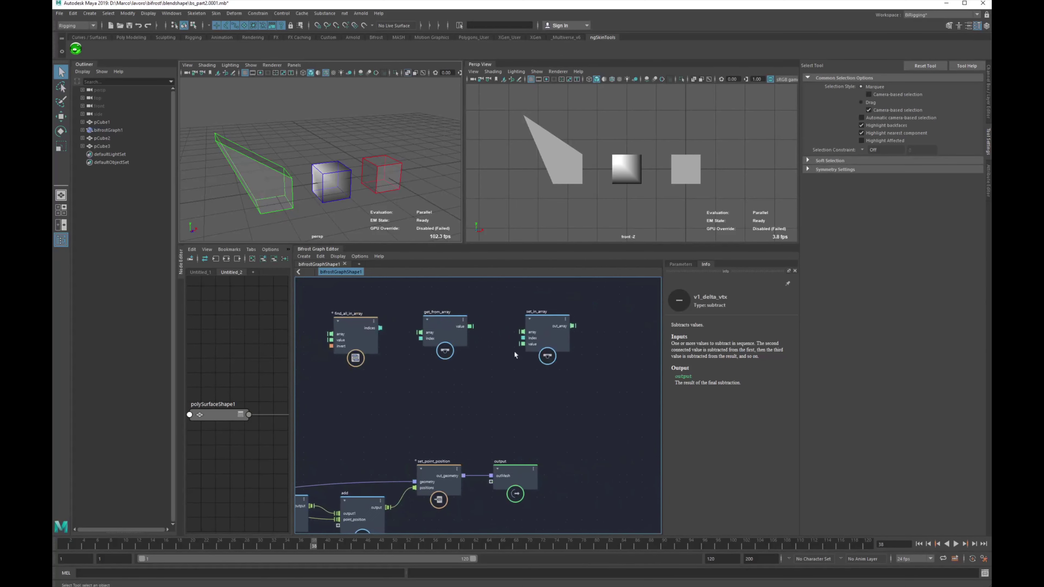
pyautogui.keyDown('alt'); pyautogui.moveTo(459, 396); pyautogui.dragTo(630, 368, button='middle'); pyautogui.keyUp('alt')
pyautogui.keyDown('alt'); pyautogui.moveTo(424, 388); pyautogui.dragTo(535, 357, button='middle'); pyautogui.keyUp('alt')
pyautogui.scroll(-2, 511, 358)
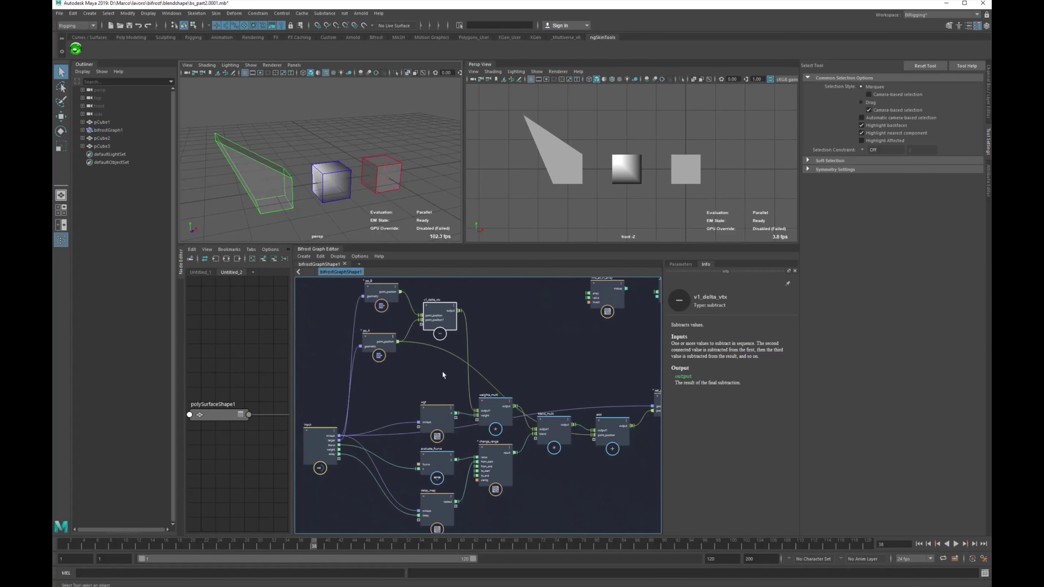
# Move the input node farther from the other nodes and set the current time to frame 80
pyautogui.moveTo(325, 443); pyautogui.dragTo(290, 441)
pyautogui.keyDown('alt'); pyautogui.moveTo(385, 400); pyautogui.dragTo(408, 435, button='middle'); pyautogui.keyUp('alt')
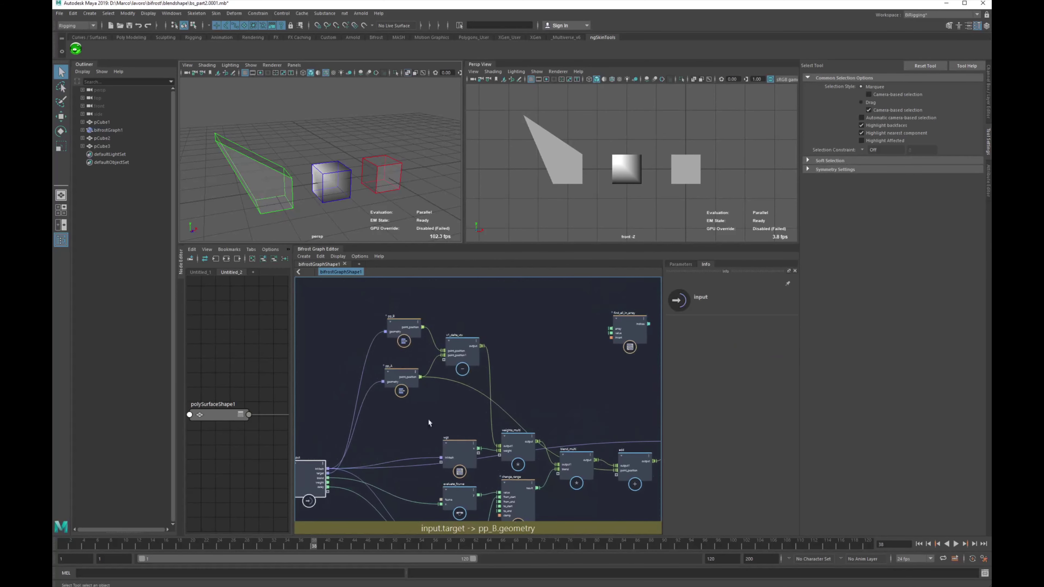
pyautogui.moveTo(424, 547); pyautogui.dragTo(596, 549)
# Regroup wgt and delay_map beneath pp_A near the input node, leaving evaluate_fcurve next to change_range
pyautogui.moveTo(499, 400)
pyautogui.keyDown('alt'); pyautogui.mouseDown(button='middle')
pyautogui.moveTo(504, 353)
pyautogui.moveTo(506, 416)
pyautogui.mouseUp(button='middle'); pyautogui.keyUp('alt')
pyautogui.scroll(2, 510, 378)
pyautogui.keyDown('alt'); pyautogui.moveTo(461, 385); pyautogui.dragTo(467, 400, button='middle'); pyautogui.keyUp('alt')
pyautogui.moveTo(469, 322); pyautogui.dragTo(470, 319)
pyautogui.moveTo(417, 373); pyautogui.dragTo(413, 377)
pyautogui.moveTo(479, 320); pyautogui.dragTo(480, 325)
pyautogui.moveTo(488, 451); pyautogui.dragTo(418, 405)
pyautogui.moveTo(455, 456); pyautogui.dragTo(474, 372, button='middle')
pyautogui.moveTo(480, 483); pyautogui.dragTo(395, 391)
pyautogui.keyDown('alt'); pyautogui.moveTo(468, 478); pyautogui.dragTo(414, 450, button='right'); pyautogui.keyUp('alt')
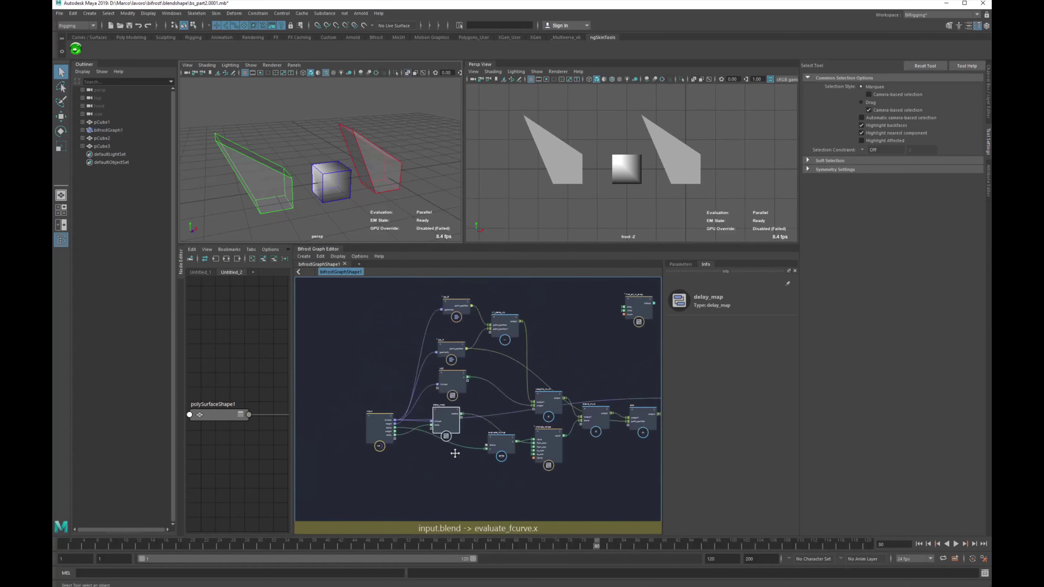
# Move the set_point_position and output nodes farther away from the add node
pyautogui.keyDown('alt'); pyautogui.moveTo(651, 444); pyautogui.dragTo(486, 448, button='middle'); pyautogui.keyUp('alt')
pyautogui.keyDown('alt'); pyautogui.moveTo(517, 440); pyautogui.dragTo(594, 451, button='right'); pyautogui.keyUp('alt')
pyautogui.moveTo(594, 450); pyautogui.dragTo(554, 362)
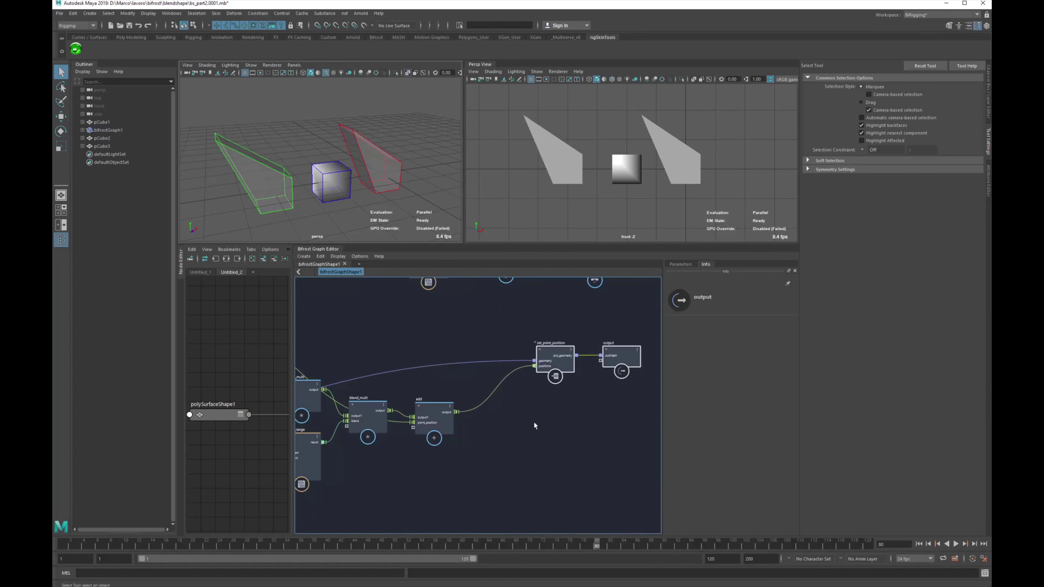
# Group the evaluate_fcurve, change_range, weights_multi, blend_multi and add nodes into a compound
pyautogui.keyDown('alt'); pyautogui.moveTo(452, 440); pyautogui.dragTo(593, 427, button='middle'); pyautogui.keyUp('alt')
pyautogui.click(407, 485)
pyautogui.scroll(-3, 406, 484)
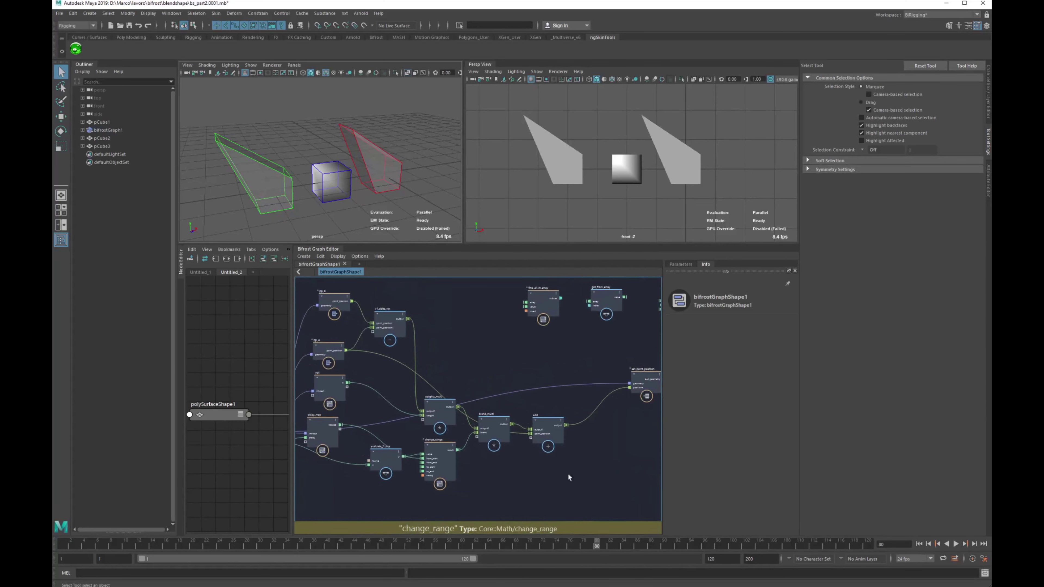
pyautogui.moveTo(589, 502); pyautogui.dragTo(376, 380)
pyautogui.hotkey('ctrl', 'g')
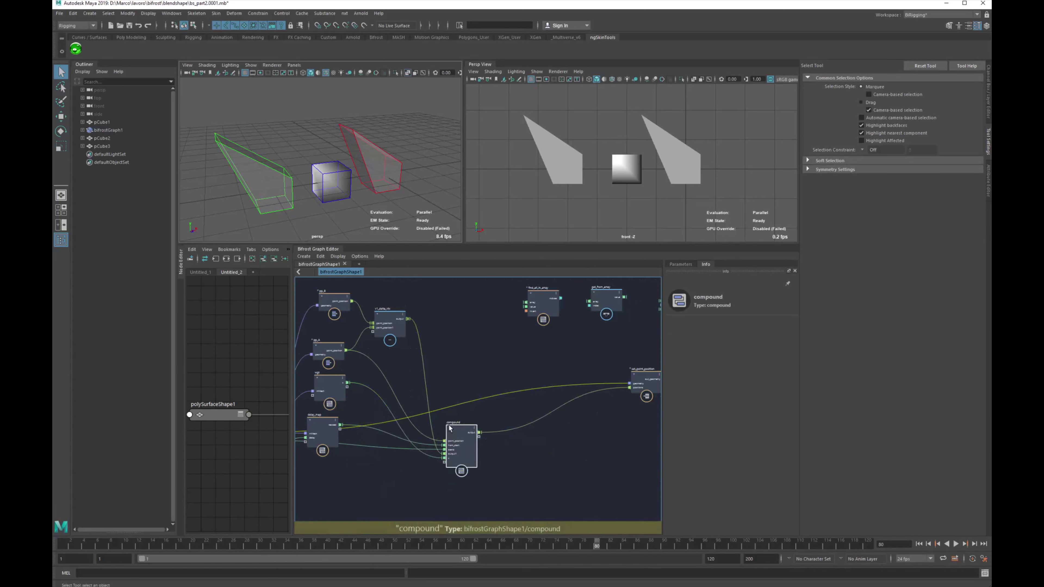
# Rename the new compound as deformer_core
pyautogui.doubleClick(450, 423)
pyautogui.write('co')
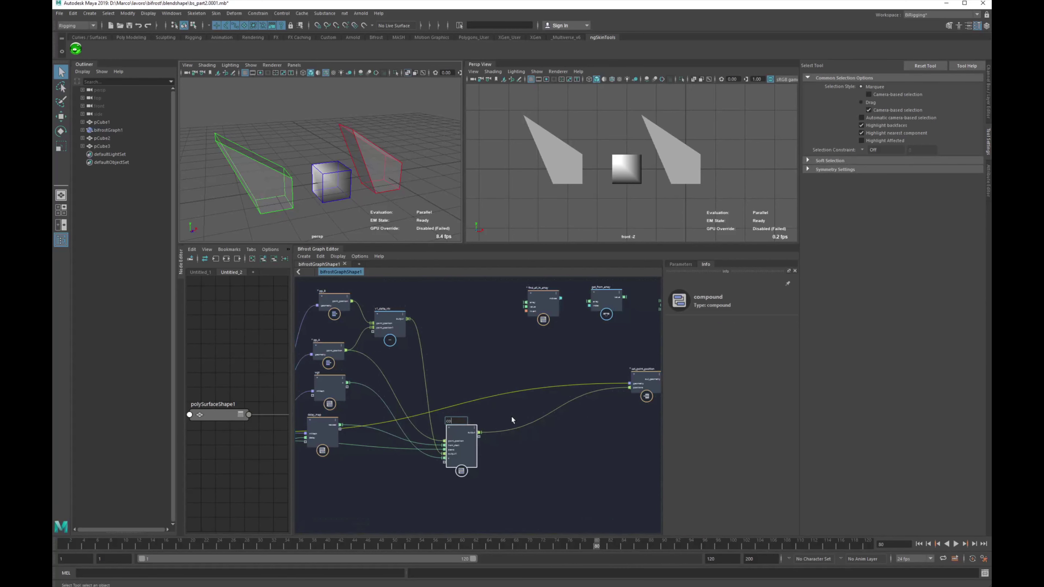
pyautogui.write('re_')
pyautogui.press('BackSpace')
pyautogui.press('BackSpace')
pyautogui.press('BackSpace')
pyautogui.press('BackSpace')
pyautogui.press('BackSpace')
pyautogui.write('deformer_core')
pyautogui.press('Return')
# Move the deformer_core compound up close to the set_point_position node
pyautogui.moveTo(474, 432); pyautogui.dragTo(539, 384)
pyautogui.keyDown('alt'); pyautogui.moveTo(533, 403); pyautogui.dragTo(598, 454, button='right'); pyautogui.keyUp('alt')
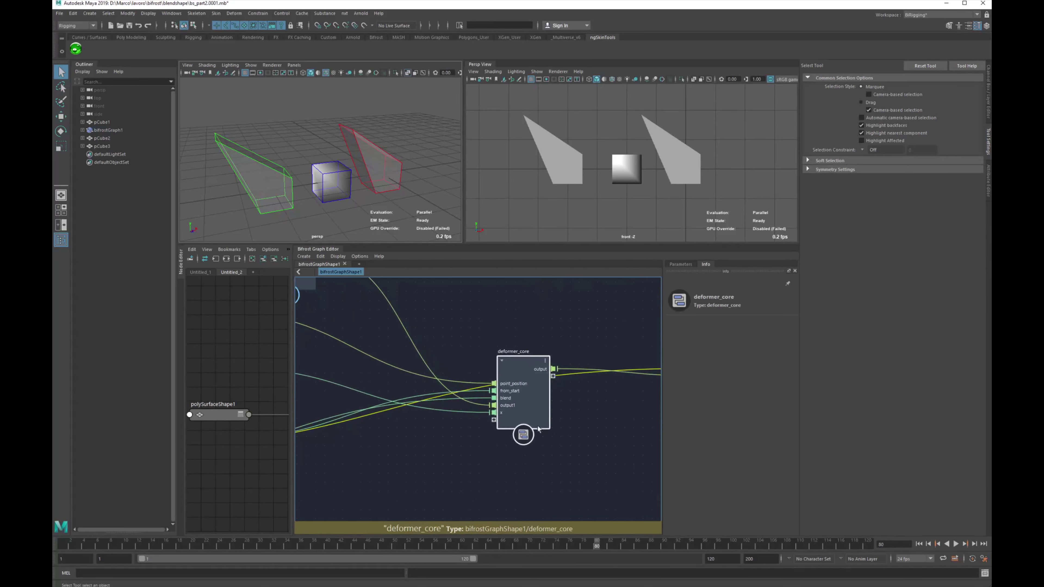
pyautogui.scroll(-6, 497, 454)
pyautogui.click(516, 465)
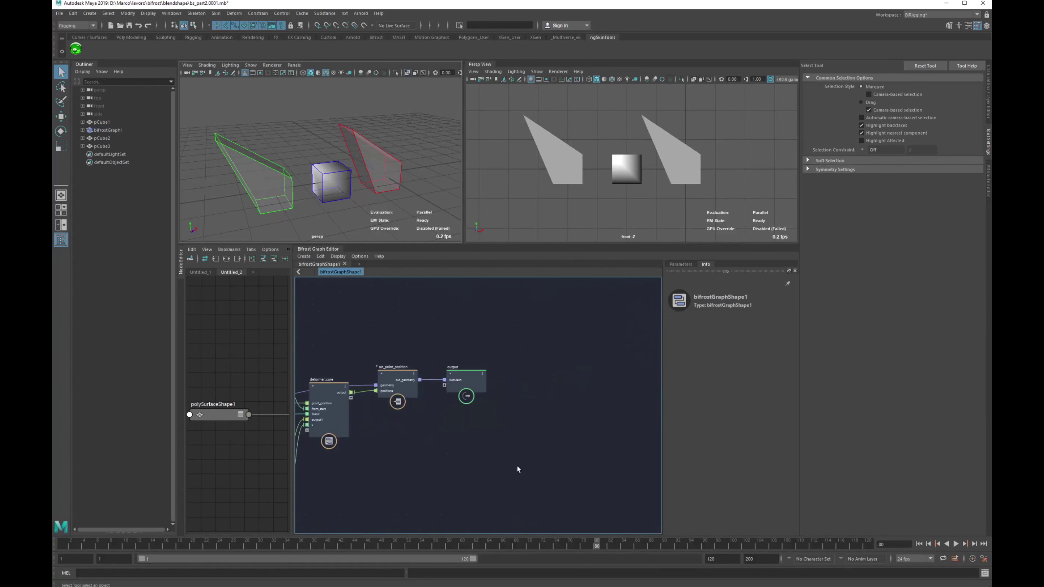
# Select the graph's nodes and automatically lay them out in tidy columns
pyautogui.keyDown('alt'); pyautogui.moveTo(468, 453); pyautogui.dragTo(486, 429, button='middle'); pyautogui.keyUp('alt')
pyautogui.moveTo(597, 448); pyautogui.dragTo(392, 336)
pyautogui.moveTo(385, 406); pyautogui.dragTo(613, 528)
pyautogui.click(593, 379)
pyautogui.scroll(-5, 593, 379)
# Place the get_from_array, set_in_array and find_all_in_array nodes in a row above the main graph
pyautogui.click(566, 499)
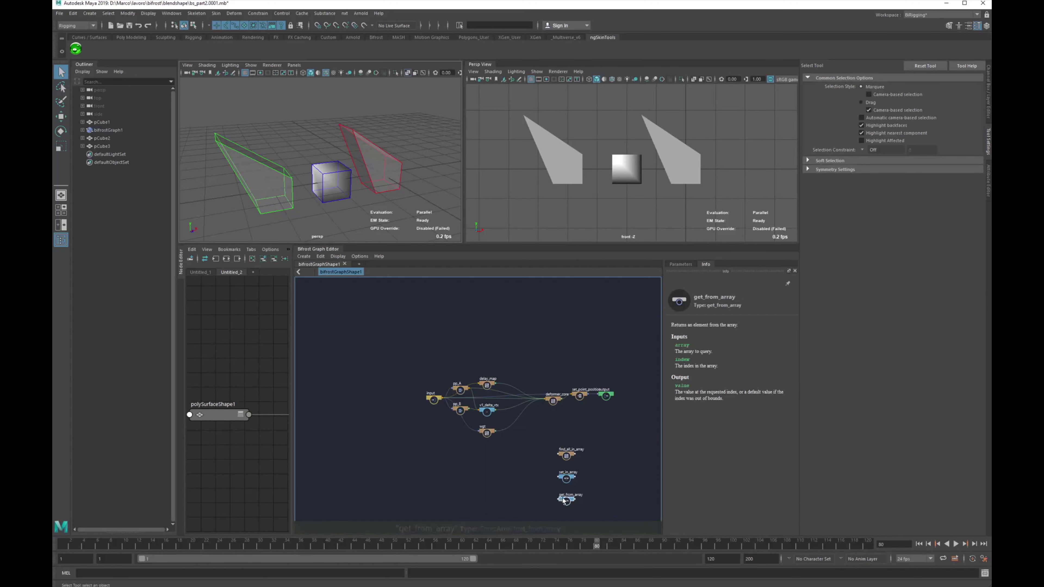
pyautogui.moveTo(566, 500); pyautogui.dragTo(524, 349)
pyautogui.moveTo(563, 477); pyautogui.dragTo(546, 352)
pyautogui.moveTo(566, 456); pyautogui.dragTo(571, 356)
pyautogui.keyDown('alt'); pyautogui.moveTo(501, 408); pyautogui.dragTo(530, 434, button='right'); pyautogui.keyUp('alt')
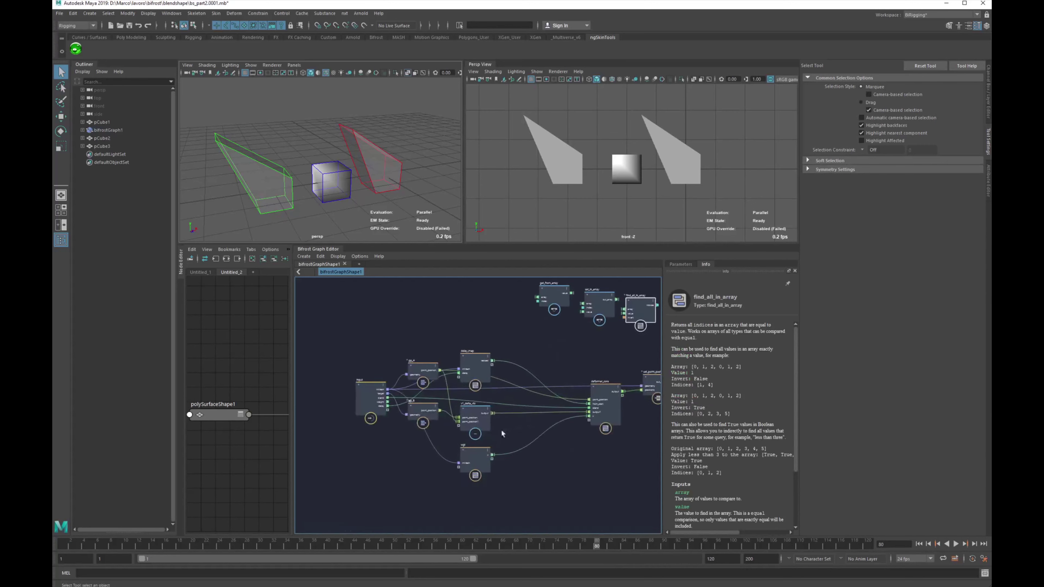
# Move the input node farther away from the pp_A and pp_B nodes
pyautogui.keyDown('alt'); pyautogui.moveTo(518, 436); pyautogui.dragTo(578, 460, button='middle'); pyautogui.keyUp('alt')
pyautogui.keyDown('alt'); pyautogui.moveTo(578, 461); pyautogui.dragTo(606, 474, button='right'); pyautogui.keyUp('alt')
pyautogui.moveTo(415, 405); pyautogui.dragTo(354, 401)
pyautogui.keyDown('alt'); pyautogui.moveTo(660, 307); pyautogui.dragTo(549, 346, button='middle'); pyautogui.keyUp('alt')
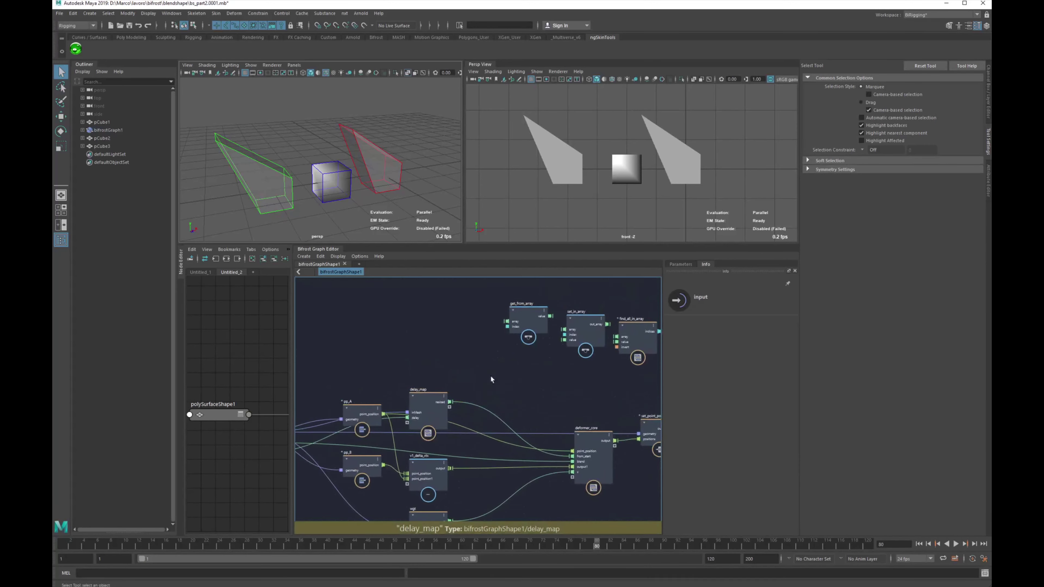
pyautogui.moveTo(574, 378); pyautogui.dragTo(559, 383, button='middle')
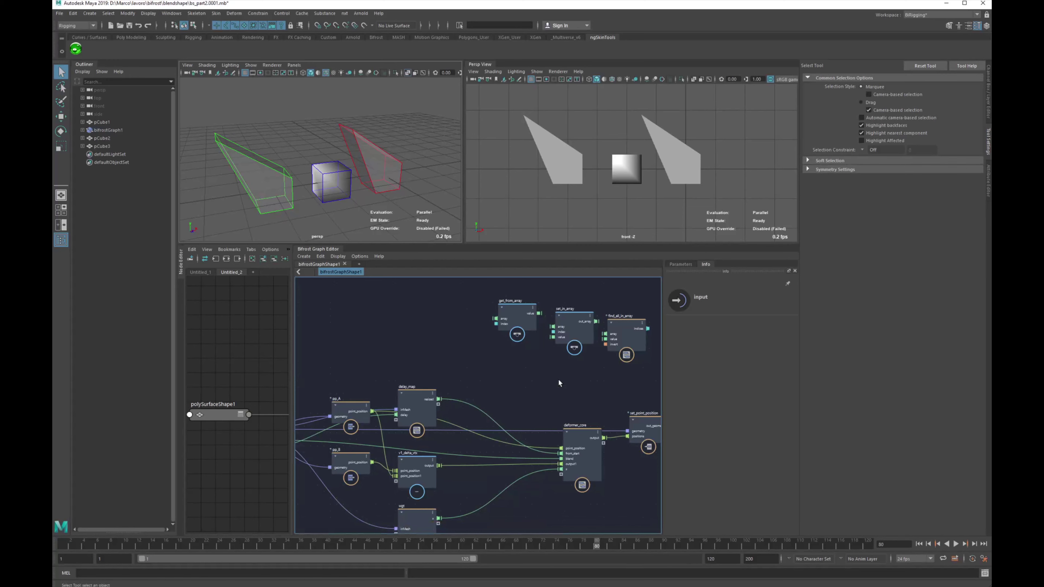
# Move the pp_A, pp_B and v1_delta_vtx nodes above the main graph and lower the delay_map node
pyautogui.keyDown('alt'); pyautogui.moveTo(406, 367); pyautogui.dragTo(459, 365, button='middle'); pyautogui.keyUp('alt')
pyautogui.scroll(2, 460, 365)
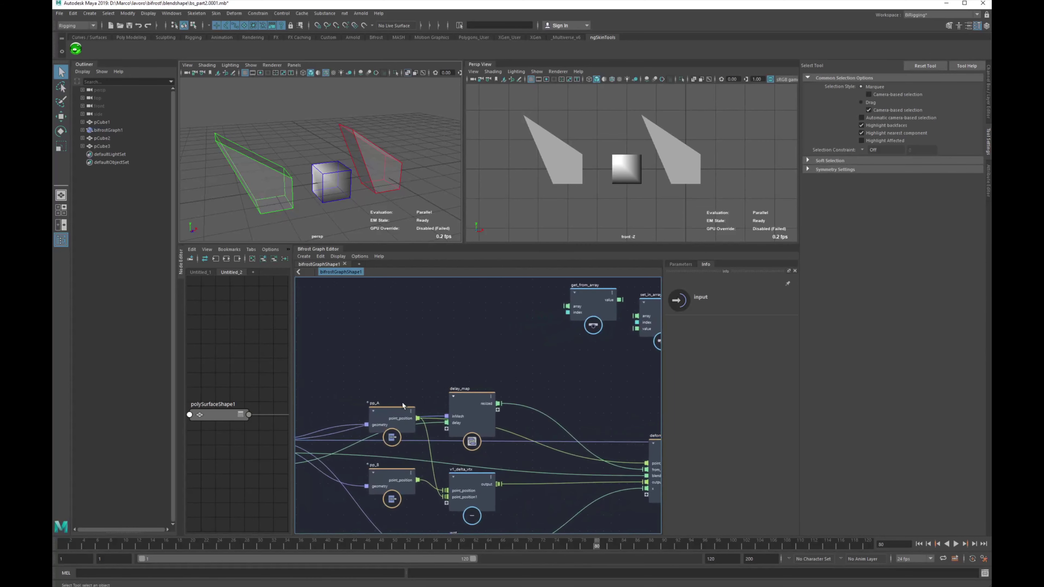
pyautogui.moveTo(398, 411); pyautogui.dragTo(377, 325)
pyautogui.moveTo(385, 477); pyautogui.dragTo(359, 373)
pyautogui.moveTo(473, 482); pyautogui.dragTo(482, 331)
pyautogui.moveTo(473, 413); pyautogui.dragTo(449, 485)
# Shift the deformer_core node and the nodes following it farther right to widen the gap after delay_map
pyautogui.keyDown('alt'); pyautogui.moveTo(537, 390); pyautogui.dragTo(418, 401, button='middle'); pyautogui.keyUp('alt')
pyautogui.moveTo(545, 406); pyautogui.dragTo(473, 304)
pyautogui.moveTo(450, 385); pyautogui.dragTo(647, 521)
pyautogui.moveTo(461, 483); pyautogui.dragTo(541, 489)
pyautogui.click(434, 400)
# Select pp_A, pp_B and v1_delta_vtx together and shift the group slightly upward
pyautogui.keyDown('alt'); pyautogui.moveTo(435, 401); pyautogui.dragTo(551, 450, button='middle'); pyautogui.keyUp('alt')
pyautogui.keyDown('alt'); pyautogui.moveTo(430, 396); pyautogui.dragTo(511, 341, button='middle'); pyautogui.keyUp('alt')
pyautogui.scroll(-1, 503, 340)
pyautogui.moveTo(378, 304); pyautogui.dragTo(476, 420)
pyautogui.moveTo(473, 376); pyautogui.dragTo(460, 349)
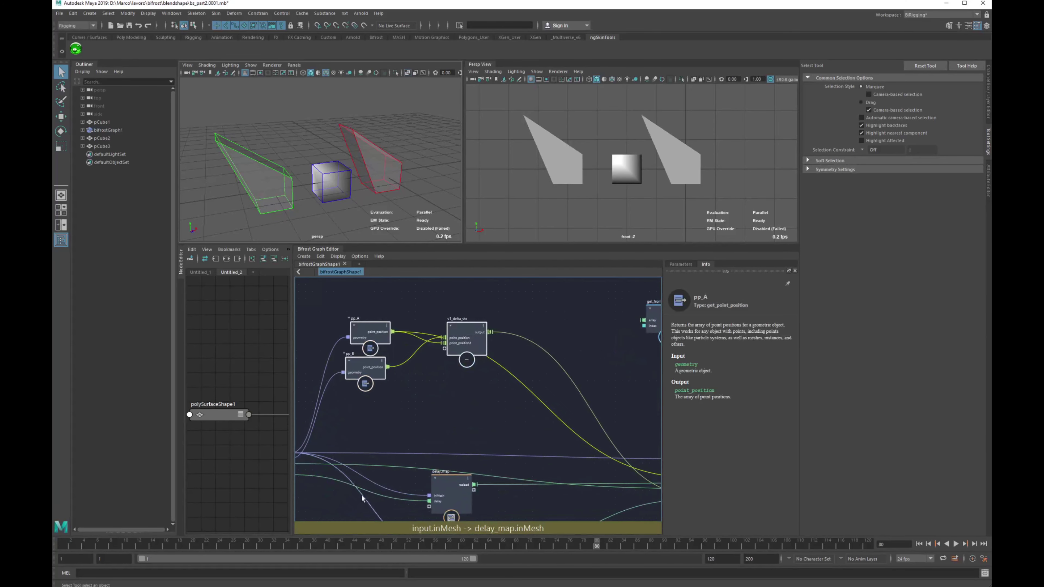
# Scrub the timeline to frame 78 and examine the three meshes from a closer, frontal perspective view
pyautogui.moveTo(346, 546); pyautogui.dragTo(584, 510)
pyautogui.keyDown('alt'); pyautogui.moveTo(366, 193); pyautogui.dragTo(347, 169); pyautogui.keyUp('alt')
pyautogui.keyDown('alt'); pyautogui.moveTo(347, 169); pyautogui.dragTo(344, 218, button='right'); pyautogui.keyUp('alt')
pyautogui.keyDown('alt'); pyautogui.moveTo(306, 175); pyautogui.dragTo(304, 188); pyautogui.keyUp('alt')
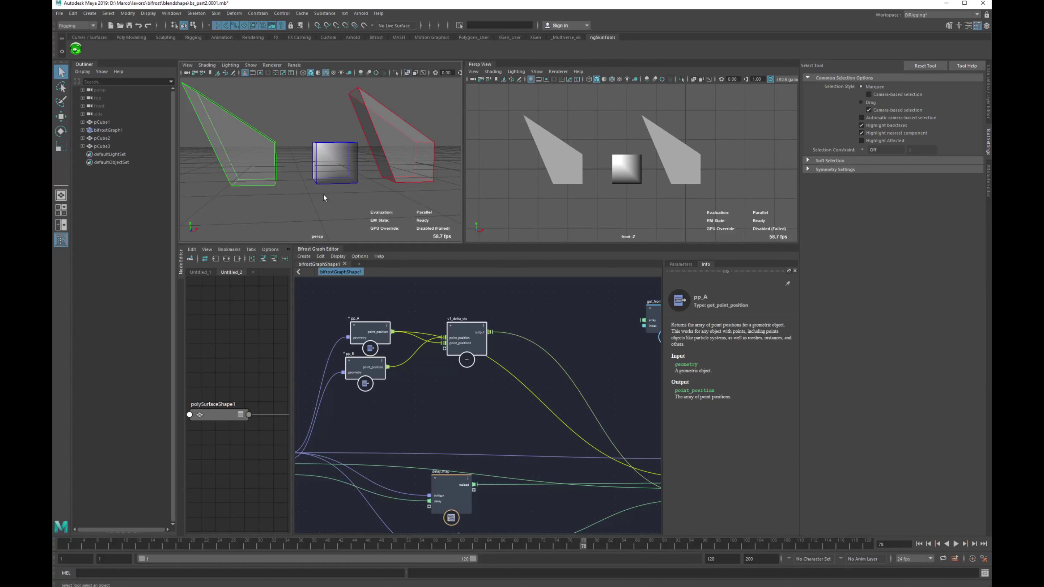
# Space pp_A and pp_B apart vertically and place v1_delta_vtx between their levels, just after them
pyautogui.moveTo(504, 334); pyautogui.dragTo(476, 353, button='middle')
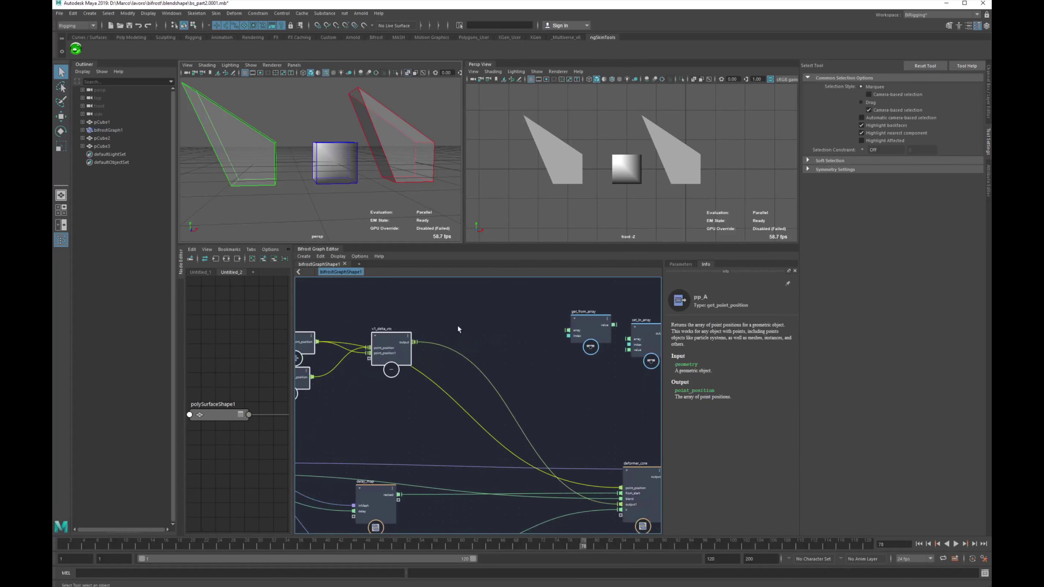
pyautogui.moveTo(365, 331); pyautogui.dragTo(454, 340, button='middle')
pyautogui.scroll(3, 454, 341)
pyautogui.moveTo(341, 346); pyautogui.dragTo(319, 330, button='middle')
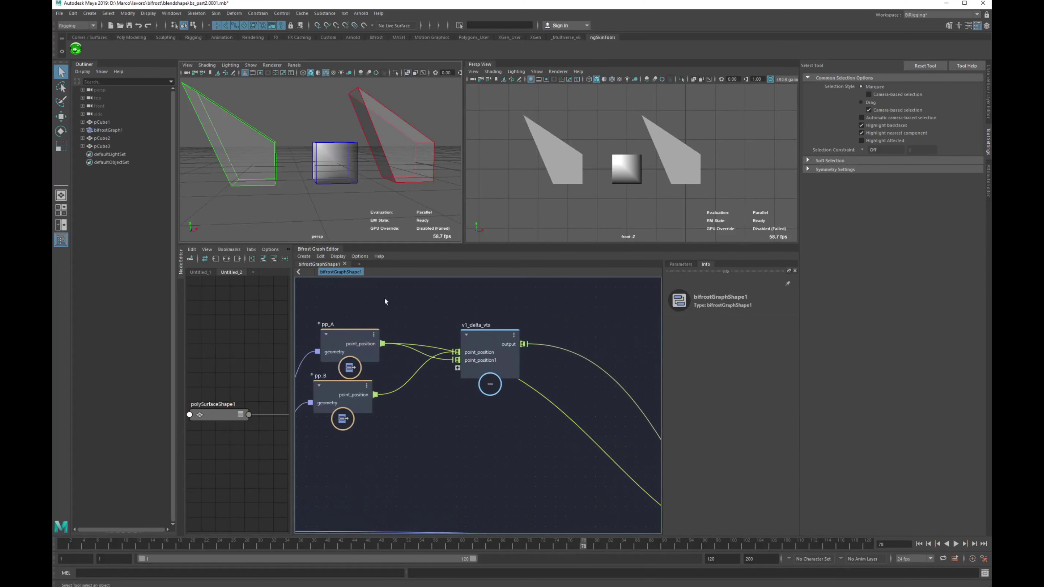
pyautogui.moveTo(353, 352); pyautogui.dragTo(358, 320)
pyautogui.moveTo(356, 394); pyautogui.dragTo(363, 386)
pyautogui.keyDown('alt'); pyautogui.moveTo(427, 367); pyautogui.dragTo(371, 395, button='middle'); pyautogui.keyUp('alt')
pyautogui.moveTo(435, 384); pyautogui.dragTo(417, 385)
pyautogui.keyDown('alt'); pyautogui.moveTo(316, 351); pyautogui.dragTo(426, 357, button='middle'); pyautogui.keyUp('alt')
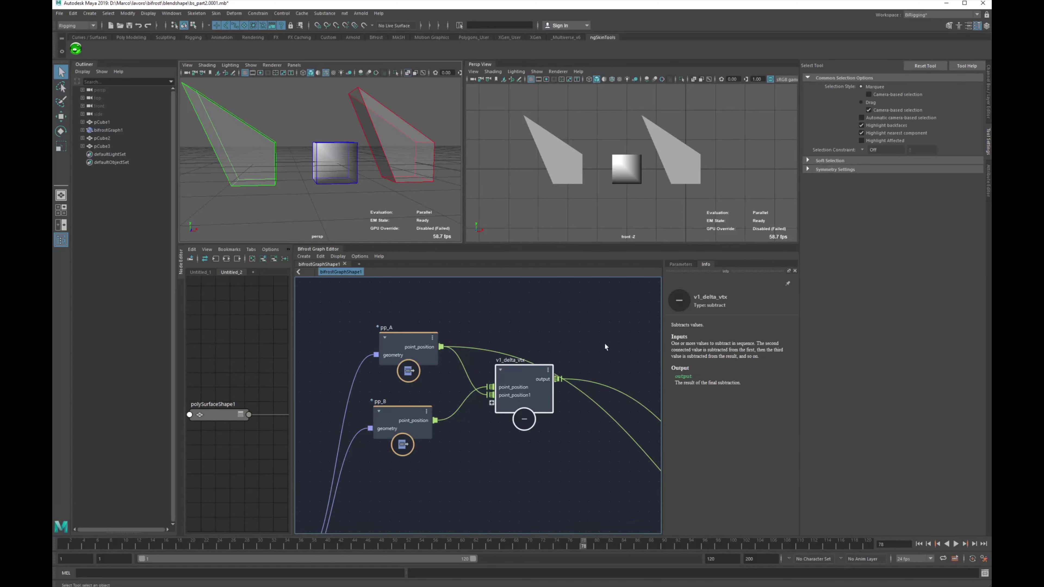
pyautogui.moveTo(602, 344); pyautogui.dragTo(495, 353, button='middle')
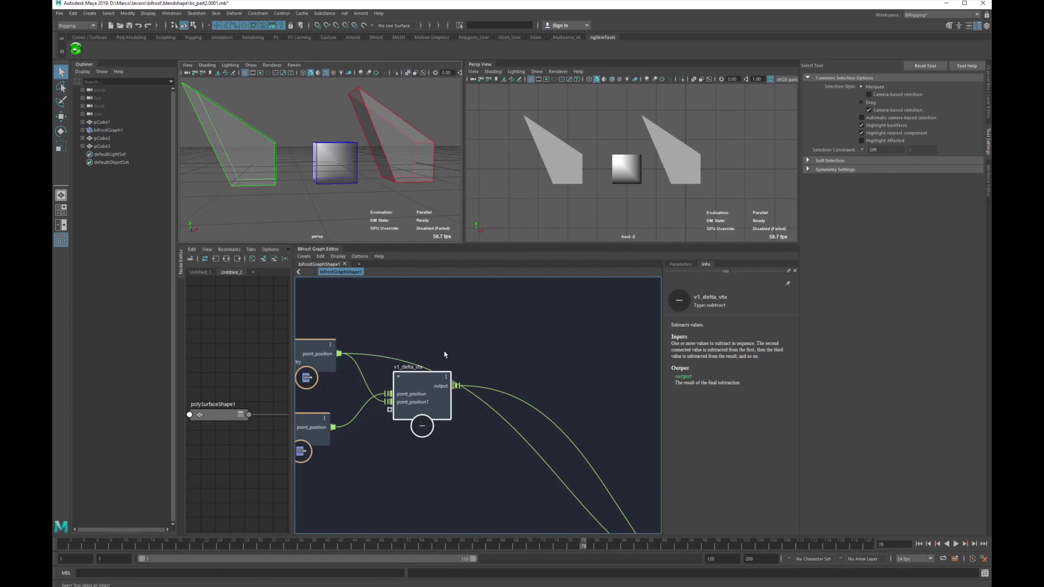
pyautogui.scroll(-2, 552, 372)
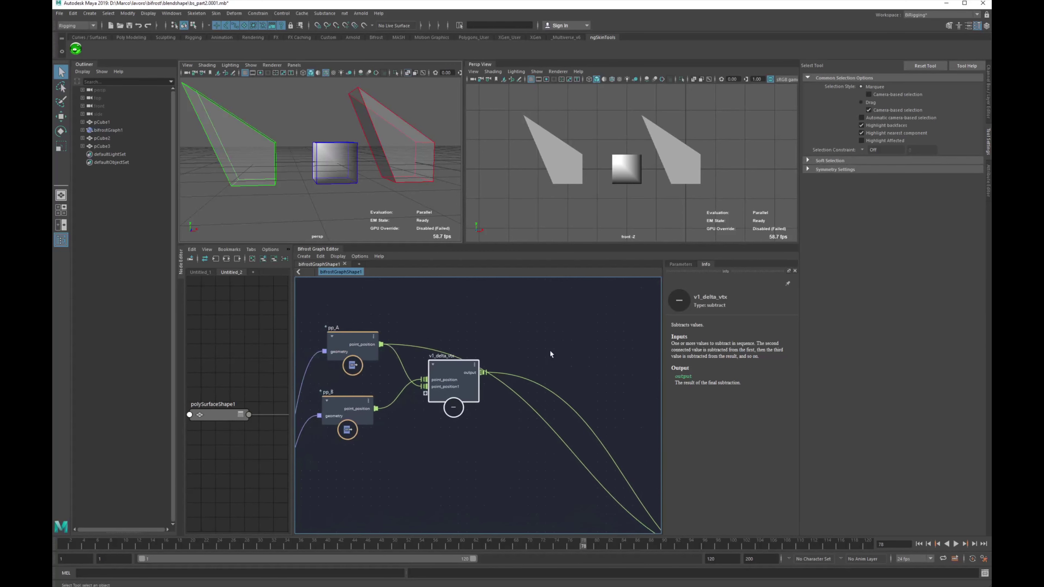
pyautogui.keyDown('alt'); pyautogui.moveTo(541, 338); pyautogui.dragTo(534, 340, button='middle'); pyautogui.keyUp('alt')
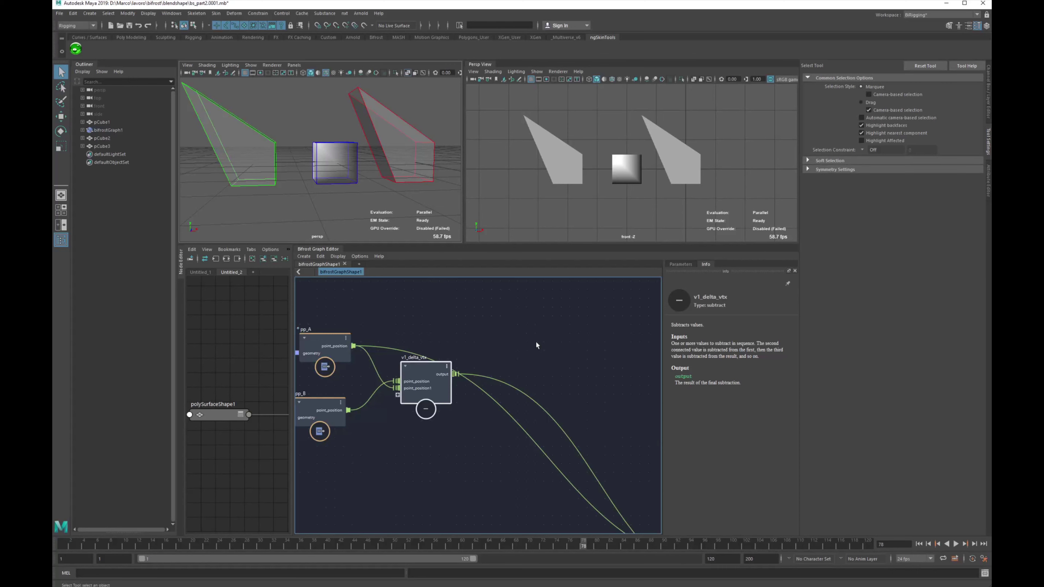
pyautogui.moveTo(425, 383)
pyautogui.mouseDown()
pyautogui.moveTo(430, 373)
pyautogui.moveTo(406, 374)
pyautogui.mouseUp()
# Add a length node and connect the v1_delta_vtx output to its vector input
pyautogui.scroll(1, 408, 401)
pyautogui.keyDown('alt'); pyautogui.moveTo(491, 377); pyautogui.dragTo(427, 405, button='middle'); pyautogui.keyUp('alt')
pyautogui.press('Tab')
pyautogui.write('leng')
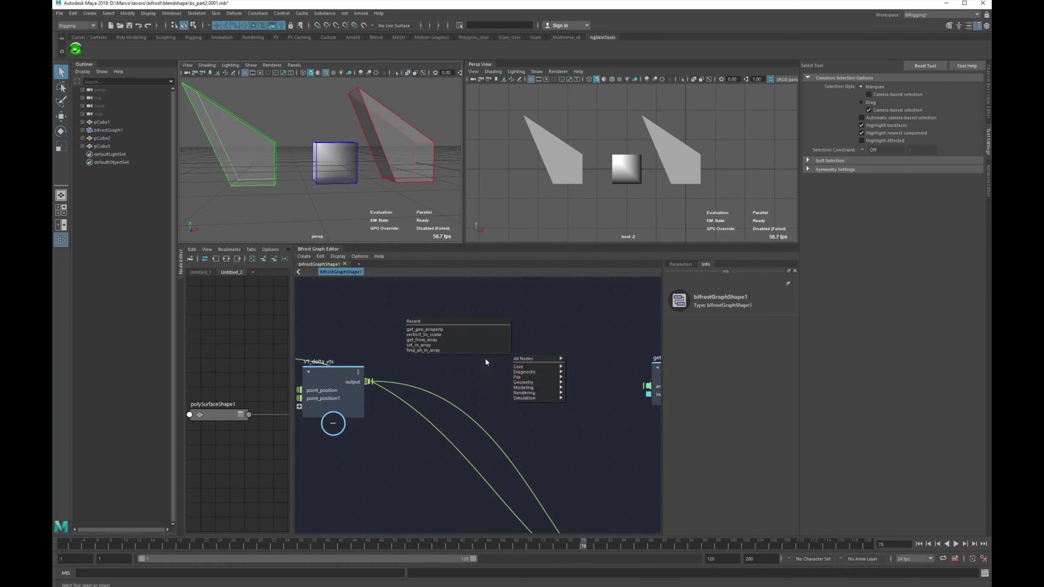
pyautogui.press('Return')
pyautogui.moveTo(369, 382); pyautogui.dragTo(488, 330)
pyautogui.scroll(-2, 459, 376)
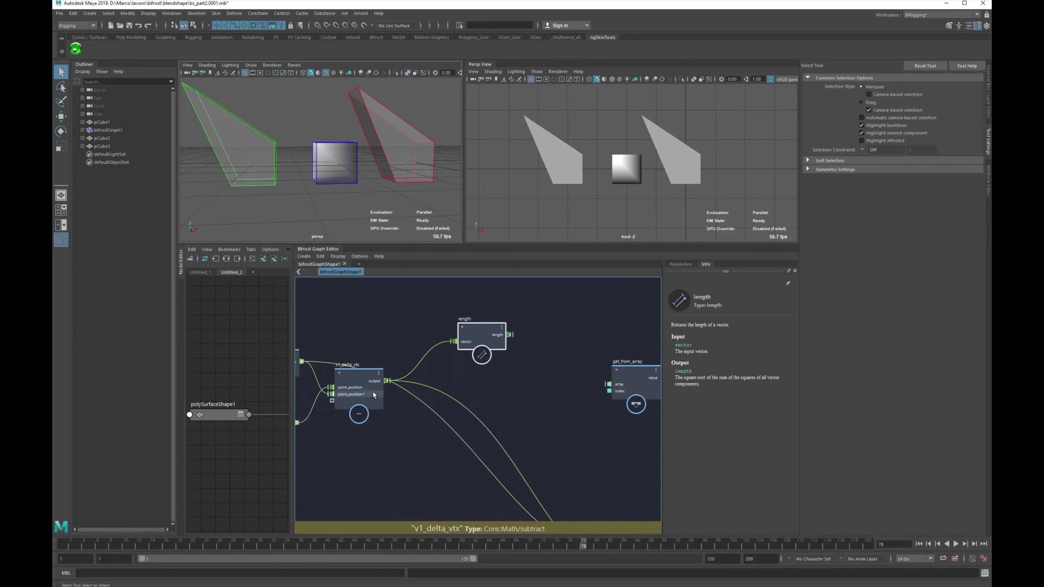
pyautogui.moveTo(372, 395); pyautogui.dragTo(371, 403)
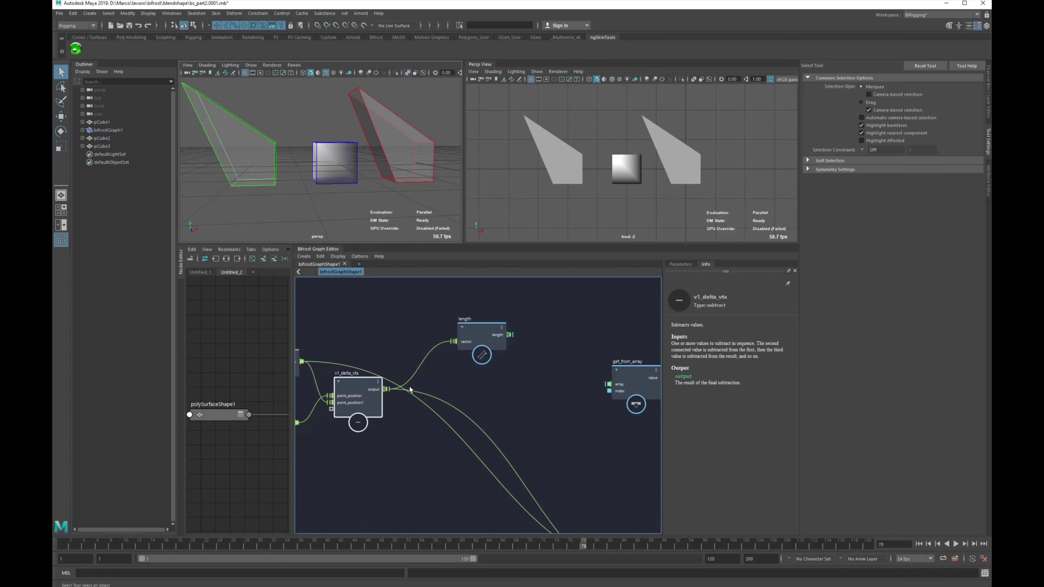
# Move the three array nodes farther right to free space after the length node
pyautogui.keyDown('alt'); pyautogui.moveTo(588, 409); pyautogui.dragTo(396, 408, button='middle'); pyautogui.keyUp('alt')
pyautogui.moveTo(606, 441); pyautogui.dragTo(446, 341)
pyautogui.moveTo(455, 383); pyautogui.dragTo(584, 365)
pyautogui.keyDown('alt'); pyautogui.moveTo(304, 388); pyautogui.dragTo(426, 388, button='middle'); pyautogui.keyUp('alt')
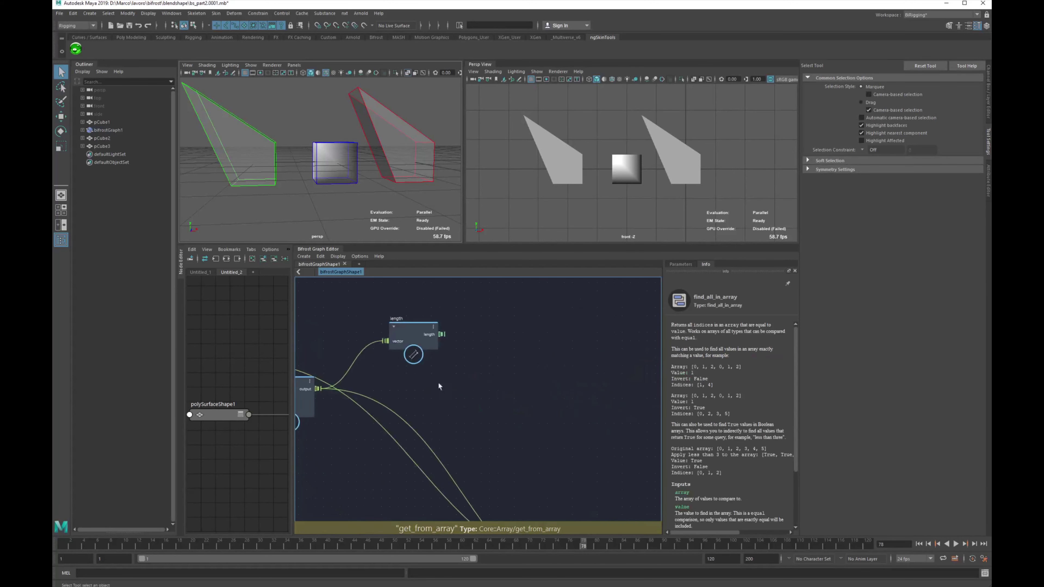
# Add a value node and place it below the length node
pyautogui.scroll(2, 426, 388)
pyautogui.click(435, 398)
pyautogui.press('Tab')
pyautogui.write('val')
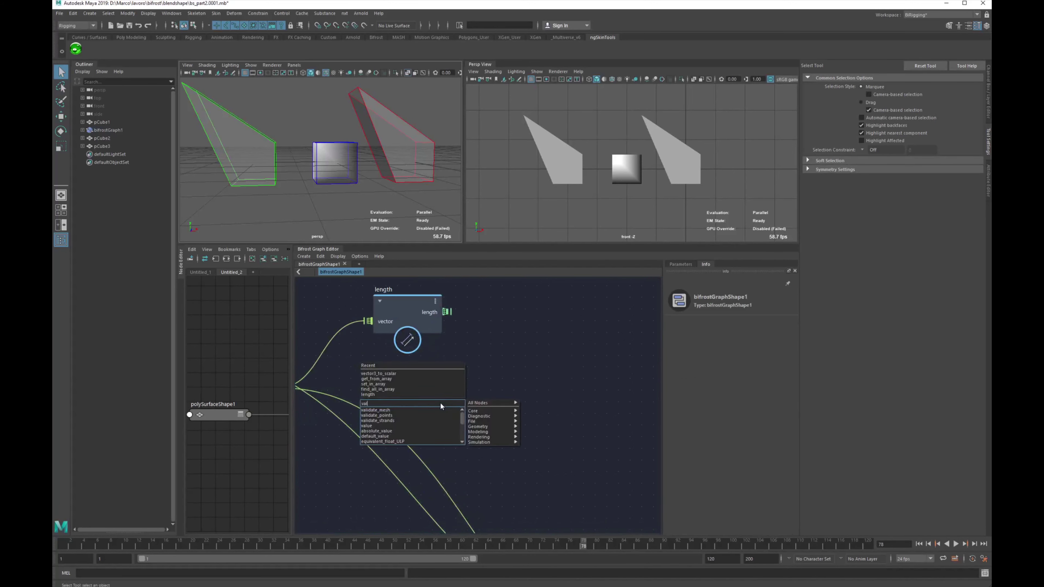
pyautogui.press('Down')
pyautogui.press('Down')
pyautogui.press('Down')
pyautogui.press('Return')
pyautogui.moveTo(440, 416); pyautogui.dragTo(420, 383)
# Set the float value node to 0.00001
pyautogui.click(689, 264)
pyautogui.click(719, 348)
pyautogui.write('0.0000')
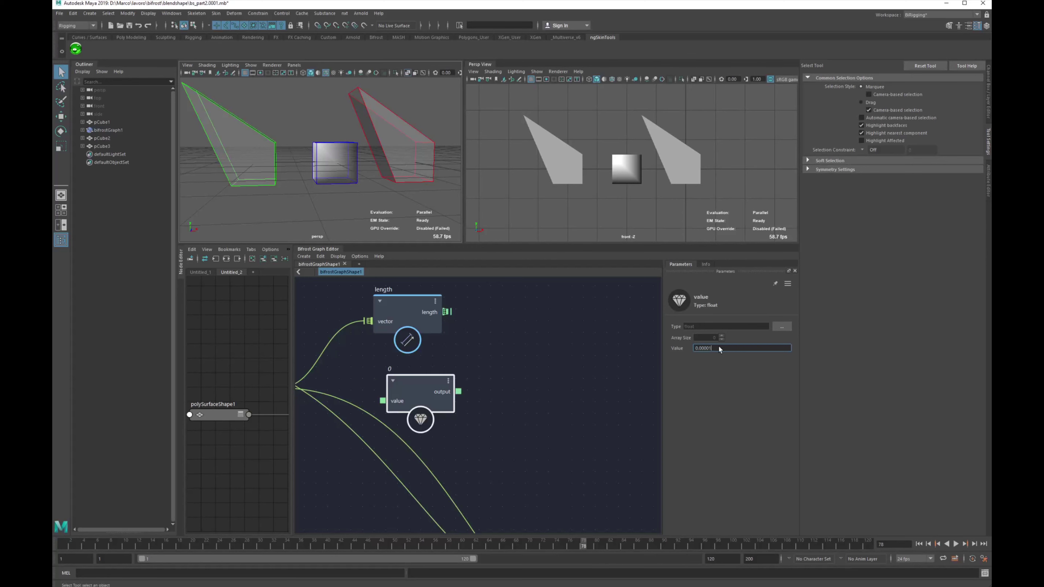
pyautogui.write('1')
pyautogui.press('Return')
# Add a greater node, connecting length to its first input and the 1e-05 value to its second
pyautogui.press('Tab')
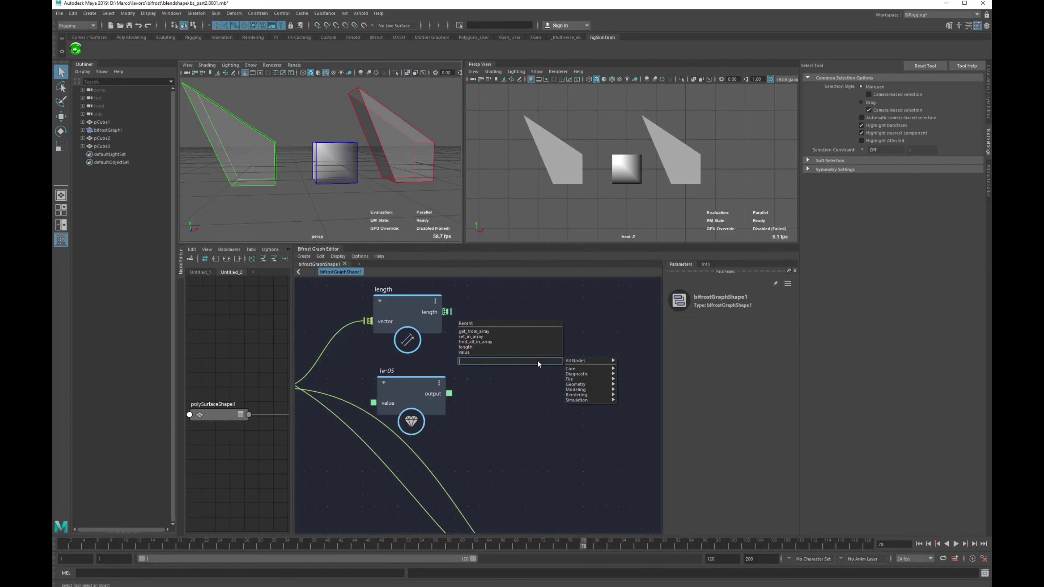
pyautogui.write('greater')
pyautogui.press('Return')
pyautogui.moveTo(537, 362); pyautogui.dragTo(563, 306)
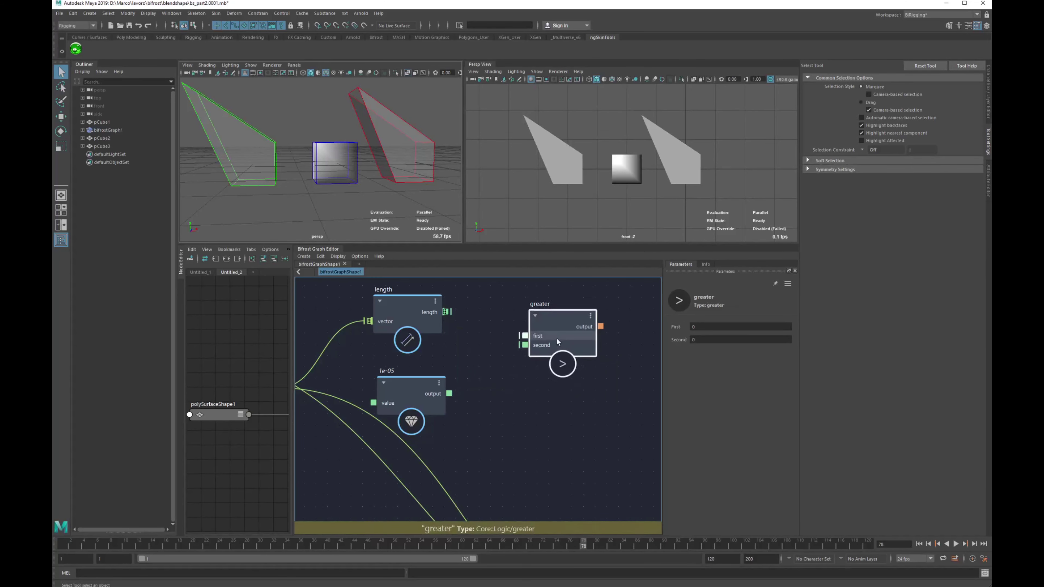
pyautogui.moveTo(448, 312); pyautogui.dragTo(531, 344)
pyautogui.moveTo(431, 392); pyautogui.dragTo(434, 382)
pyautogui.keyDown('alt'); pyautogui.moveTo(521, 359); pyautogui.dragTo(448, 377, button='middle'); pyautogui.keyUp('alt')
pyautogui.scroll(-3, 447, 378)
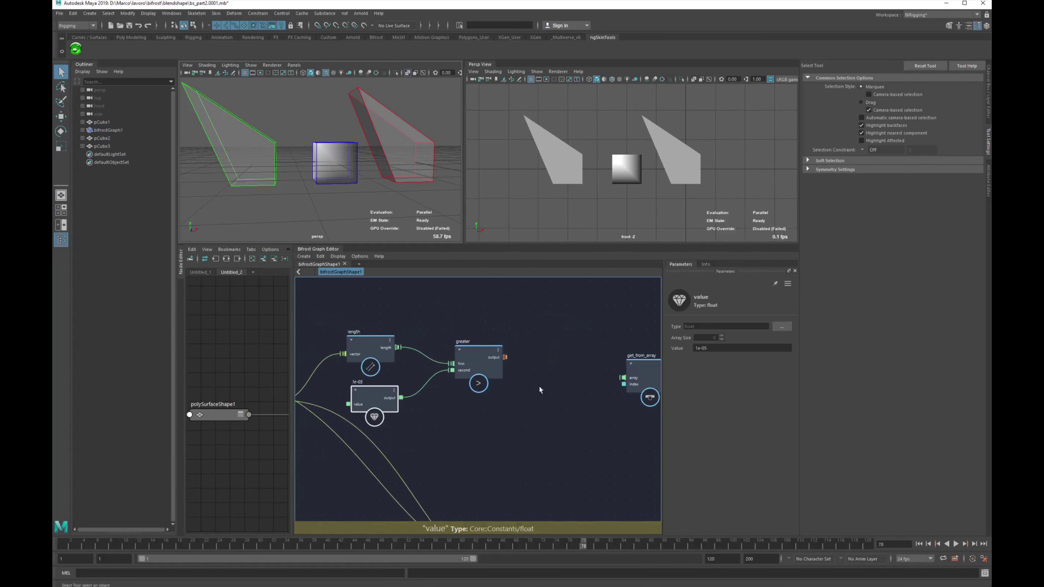
# Bring the find_all_in_array node in front of the other array nodes, close to the greater node
pyautogui.moveTo(551, 388); pyautogui.dragTo(435, 388, button='middle')
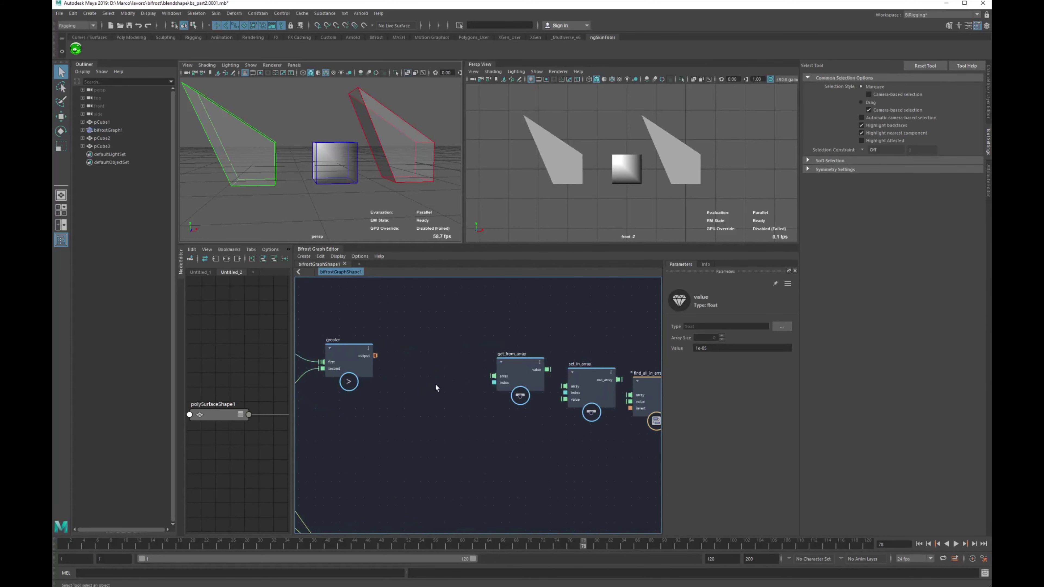
pyautogui.moveTo(496, 326); pyautogui.dragTo(583, 416)
pyautogui.click(611, 332)
pyautogui.moveTo(639, 383); pyautogui.dragTo(426, 314)
pyautogui.keyDown('alt'); pyautogui.moveTo(410, 391); pyautogui.dragTo(548, 384, button='middle'); pyautogui.keyUp('alt')
pyautogui.moveTo(485, 344); pyautogui.dragTo(469, 341)
# Move set_in_array and get_from_array farther along the row and lower find_all_in_array level with the greater node
pyautogui.keyDown('alt'); pyautogui.moveTo(550, 389); pyautogui.dragTo(390, 373, button='middle'); pyautogui.keyUp('alt')
pyautogui.moveTo(606, 421); pyautogui.dragTo(498, 353)
pyautogui.moveTo(498, 354); pyautogui.dragTo(612, 353)
pyautogui.moveTo(477, 306); pyautogui.dragTo(570, 380)
pyautogui.moveTo(494, 351); pyautogui.dragTo(622, 353)
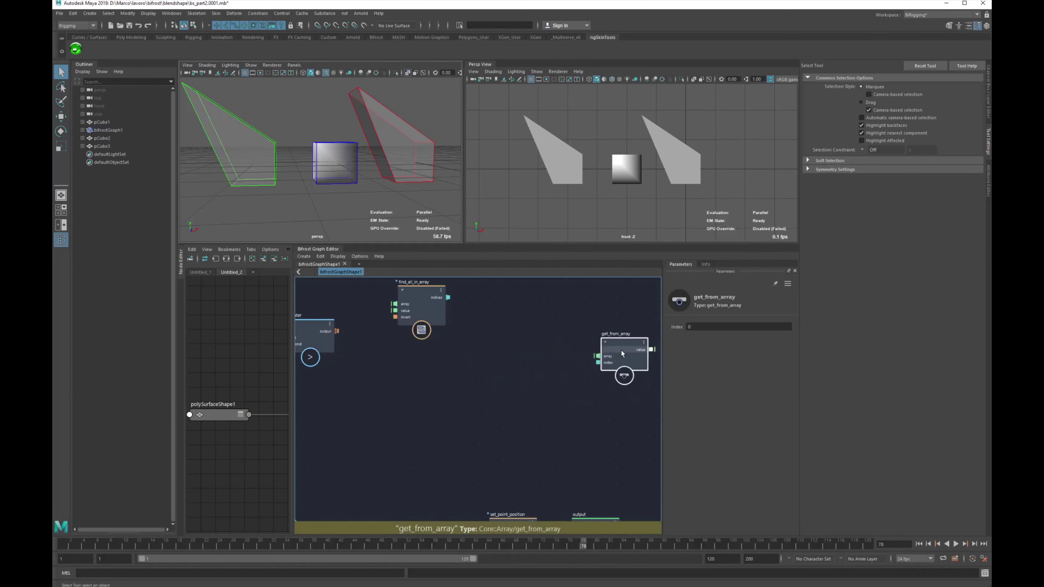
pyautogui.click(494, 387)
pyautogui.moveTo(429, 305); pyautogui.dragTo(451, 318)
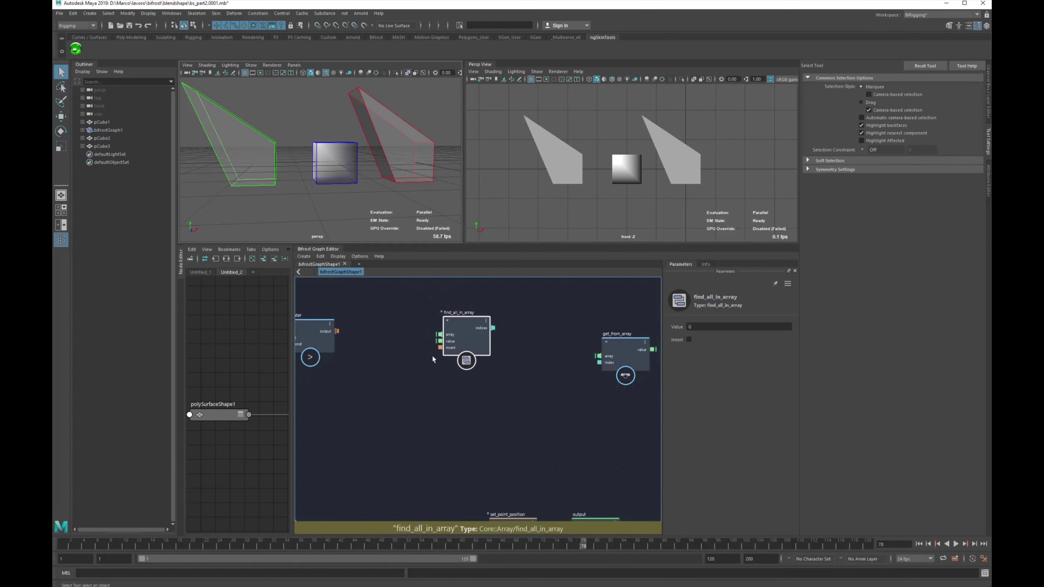
# Move find_all_in_array closer to the greater node and connect greater's output to its array input
pyautogui.keyDown('alt'); pyautogui.moveTo(395, 380); pyautogui.dragTo(483, 396, button='middle'); pyautogui.keyUp('alt')
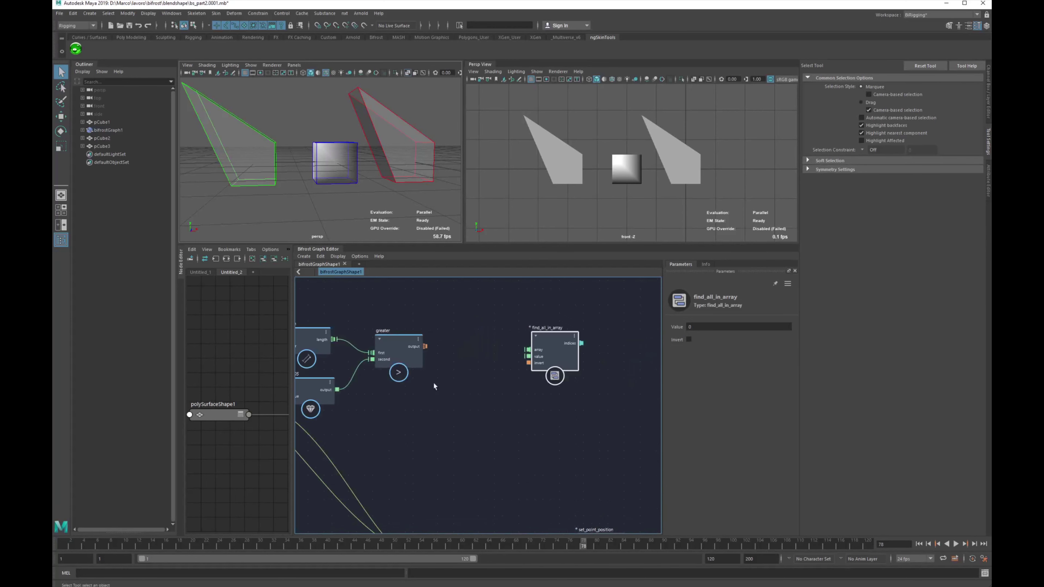
pyautogui.scroll(2, 470, 381)
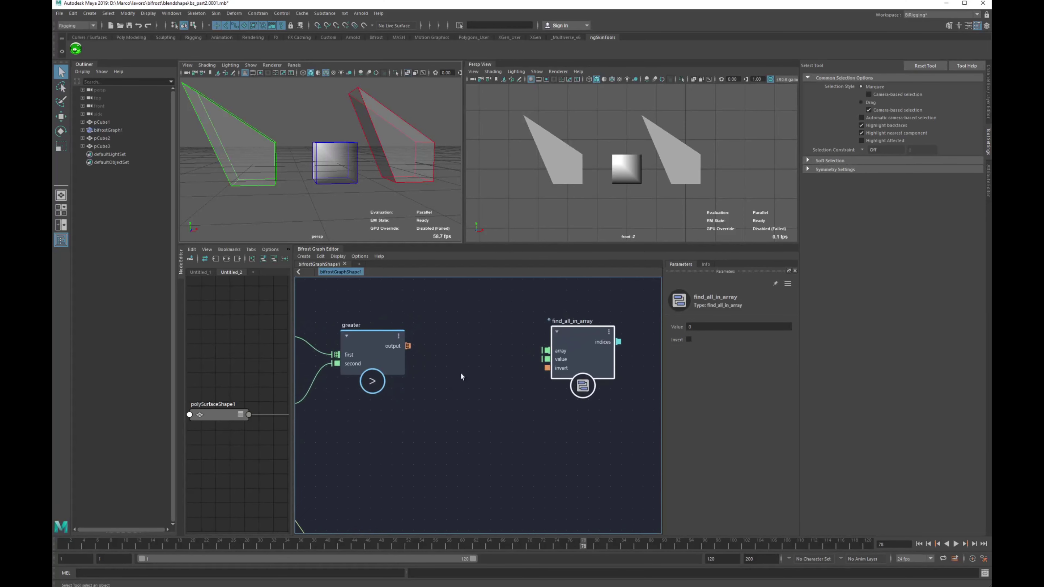
pyautogui.scroll(1, 466, 374)
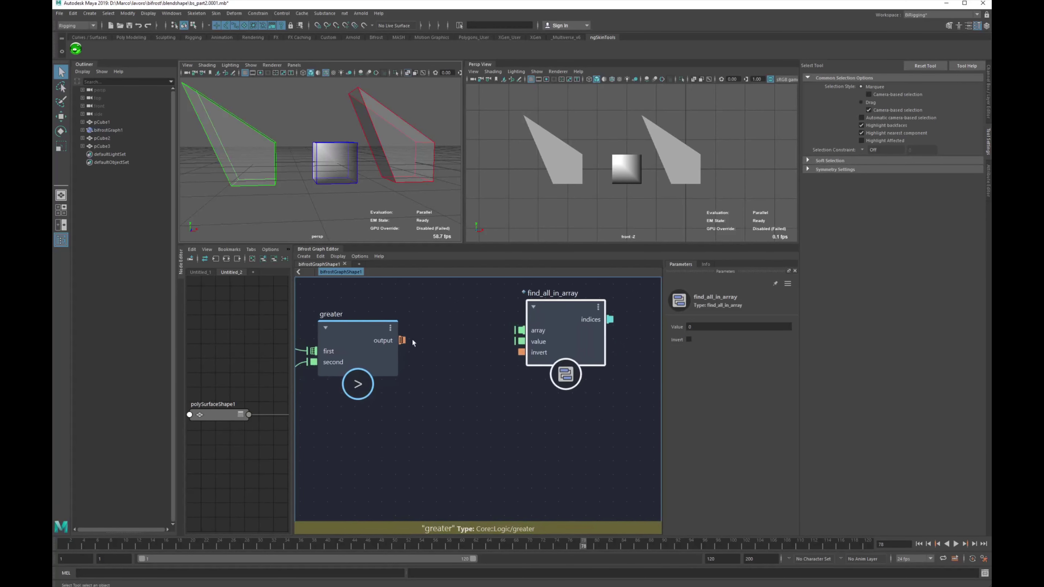
pyautogui.moveTo(571, 315); pyautogui.dragTo(522, 324)
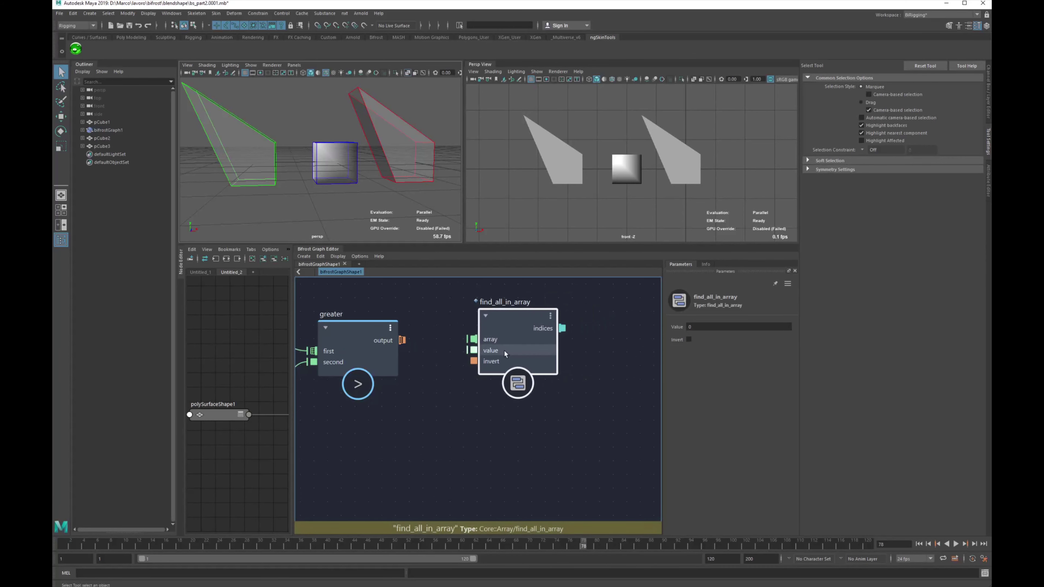
pyautogui.keyDown('alt'); pyautogui.moveTo(465, 342); pyautogui.dragTo(280, 347, button='middle'); pyautogui.keyUp('alt')
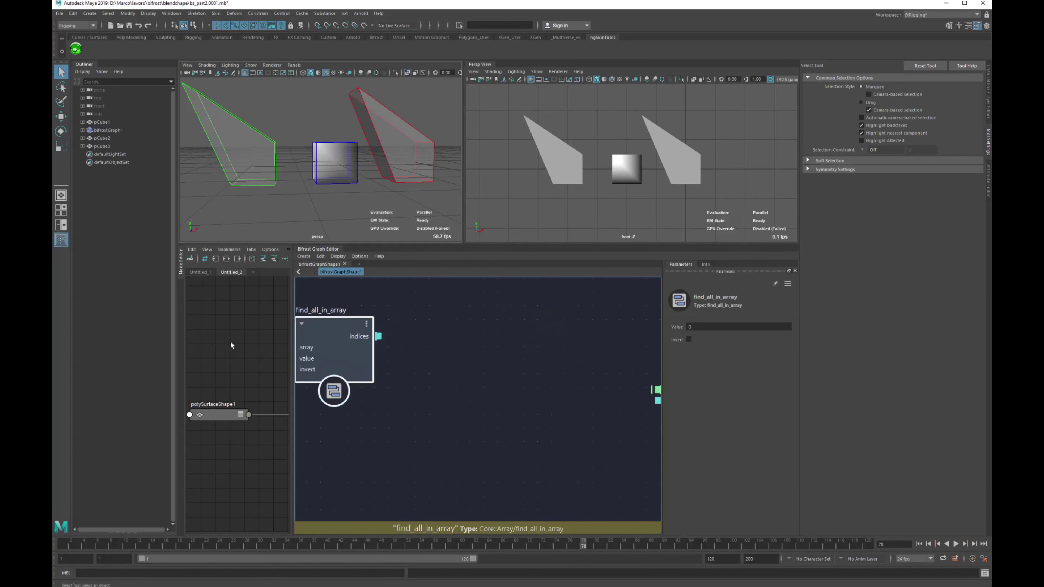
pyautogui.keyDown('alt'); pyautogui.moveTo(494, 332); pyautogui.dragTo(455, 331, button='middle'); pyautogui.keyUp('alt')
pyautogui.keyDown('alt'); pyautogui.moveTo(455, 331); pyautogui.dragTo(384, 333, button='right'); pyautogui.keyUp('alt')
pyautogui.keyDown('alt'); pyautogui.moveTo(384, 332); pyautogui.dragTo(541, 340, button='middle'); pyautogui.keyUp('alt')
pyautogui.keyDown('alt'); pyautogui.moveTo(432, 342); pyautogui.dragTo(501, 345, button='right'); pyautogui.keyUp('alt')
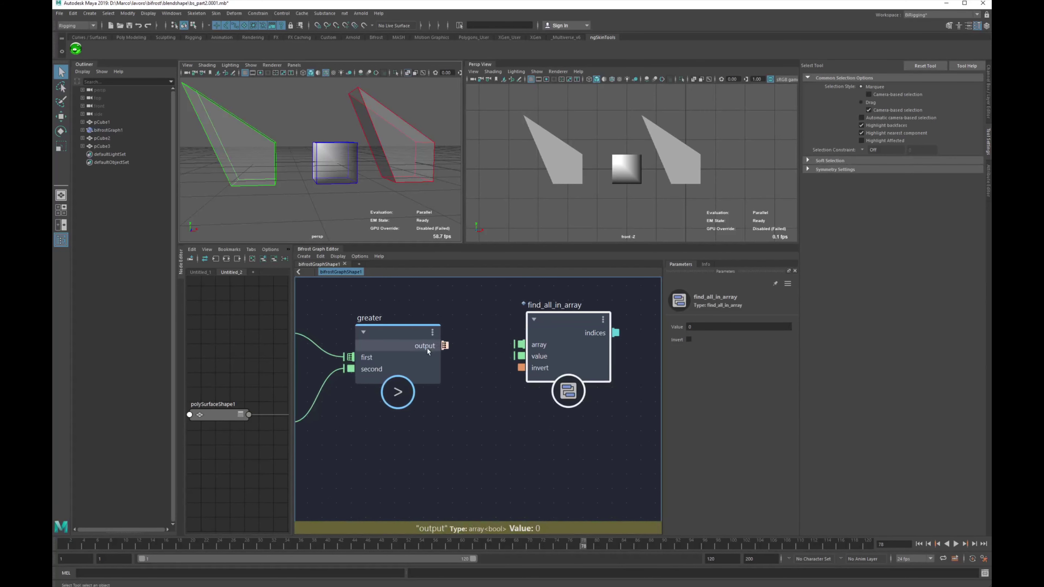
pyautogui.moveTo(445, 347); pyautogui.dragTo(489, 343)
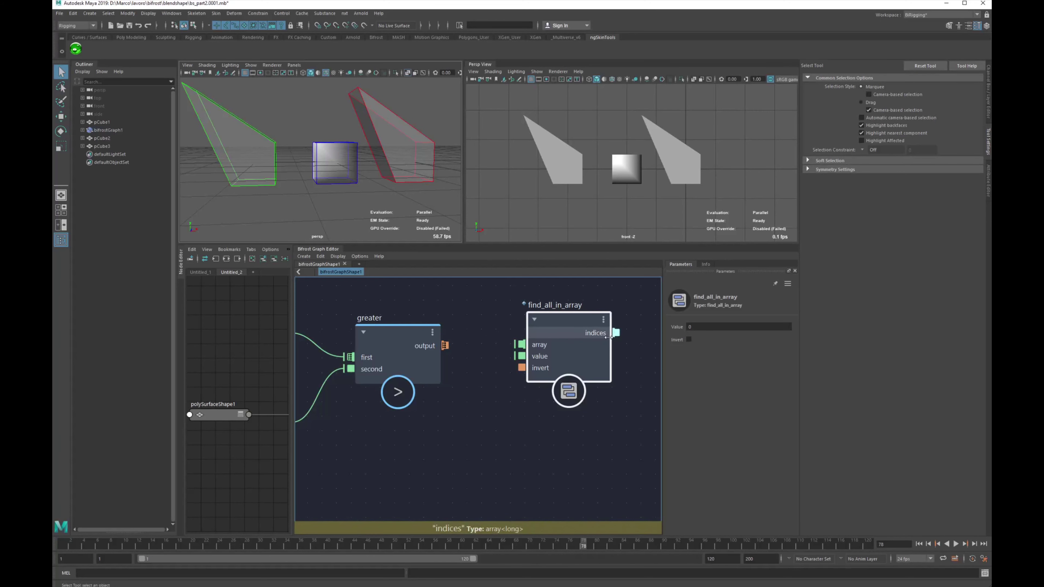
pyautogui.moveTo(473, 348); pyautogui.dragTo(431, 353, button='middle')
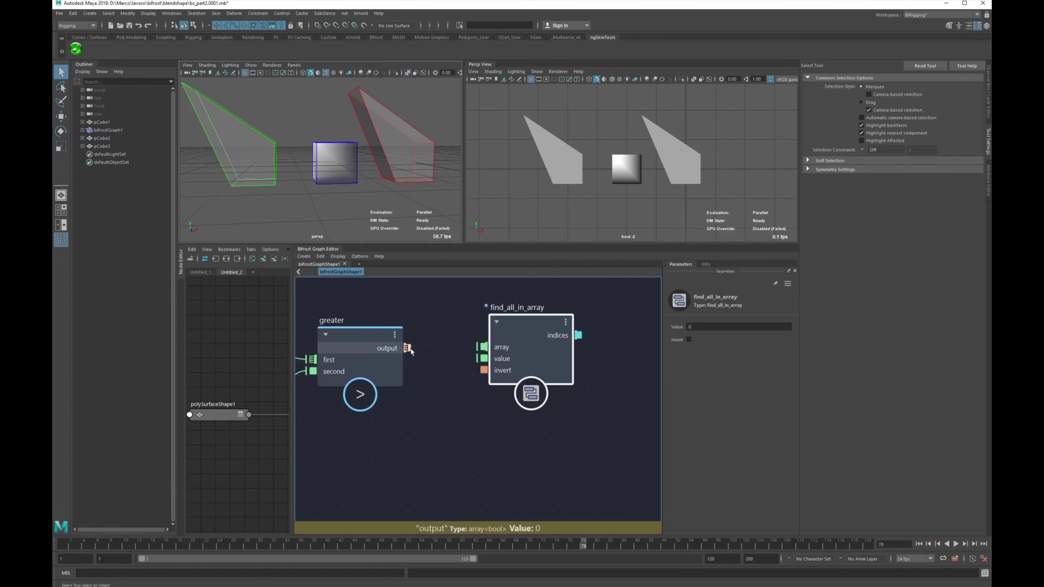
pyautogui.moveTo(407, 348); pyautogui.dragTo(491, 346)
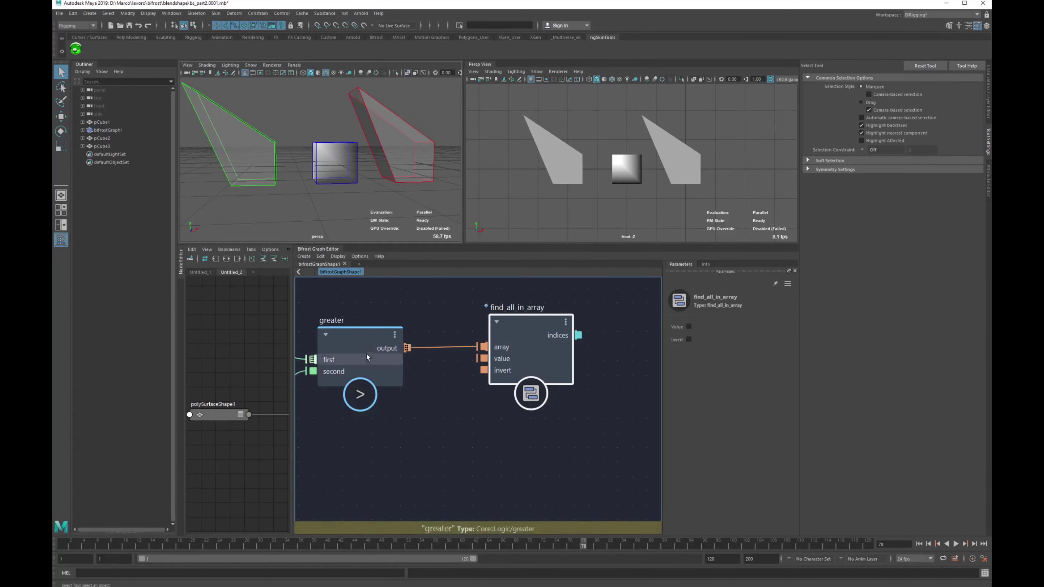
# Raise the length node away from the 1e-05 value node and nudge find_all_in_array closer to greater
pyautogui.moveTo(336, 366); pyautogui.dragTo(501, 356, button='middle')
pyautogui.moveTo(363, 332); pyautogui.dragTo(361, 307)
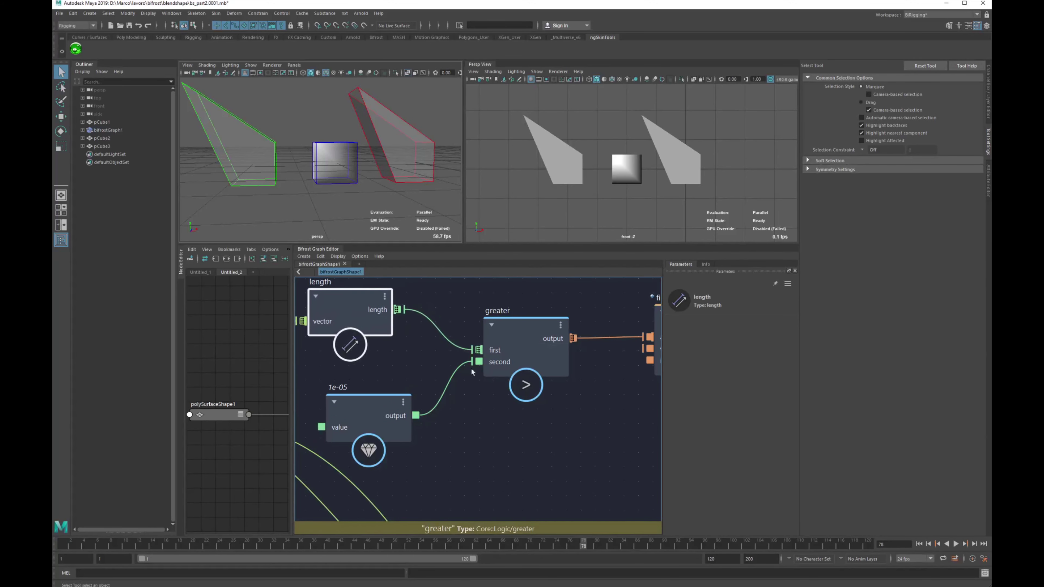
pyautogui.moveTo(542, 413); pyautogui.dragTo(399, 409, button='middle')
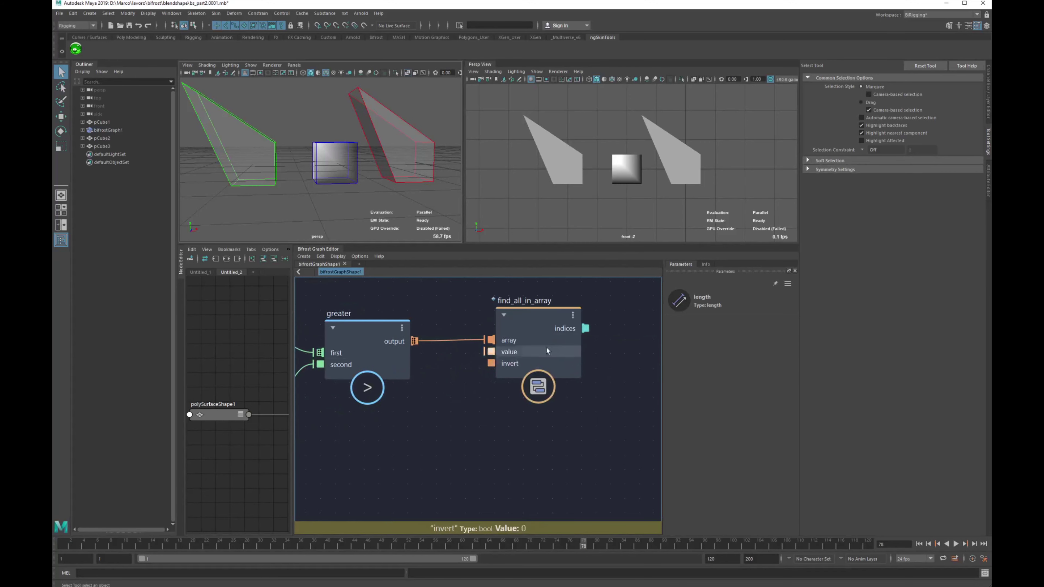
pyautogui.moveTo(543, 339)
pyautogui.mouseDown()
pyautogui.moveTo(555, 327)
pyautogui.moveTo(536, 336)
pyautogui.mouseUp()
# Place the get_from_array node right after find_all_in_array
pyautogui.moveTo(571, 351); pyautogui.dragTo(390, 347, button='middle')
pyautogui.scroll(-2, 509, 353)
pyautogui.scroll(-2, 456, 351)
pyautogui.scroll(-1, 451, 352)
pyautogui.moveTo(554, 360); pyautogui.dragTo(424, 350)
pyautogui.moveTo(392, 363); pyautogui.dragTo(542, 363, button='middle')
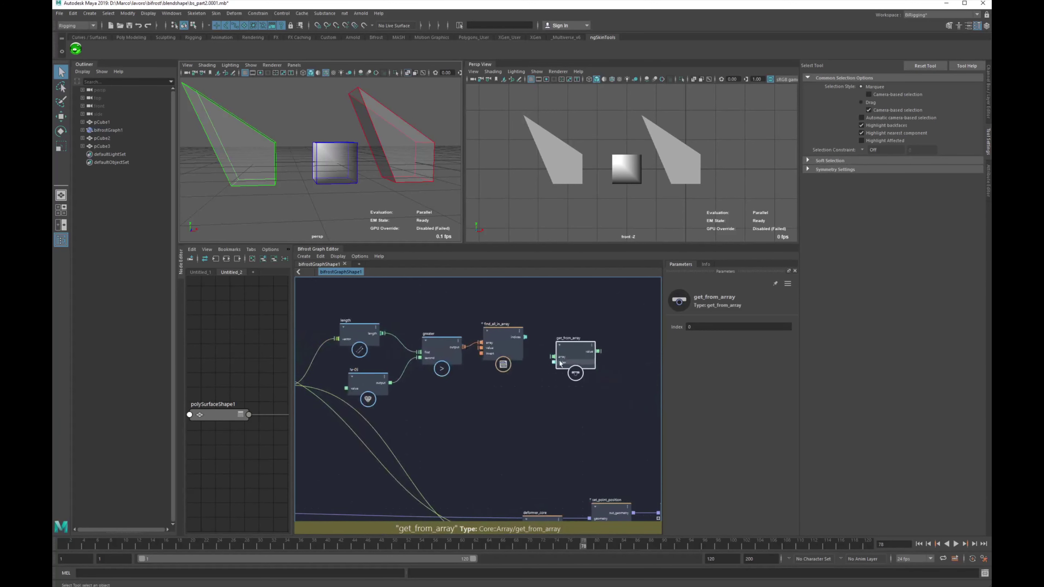
# Move get_from_array below the greater node and connect v1_delta_vtx's output to its array input
pyautogui.scroll(1, 542, 362)
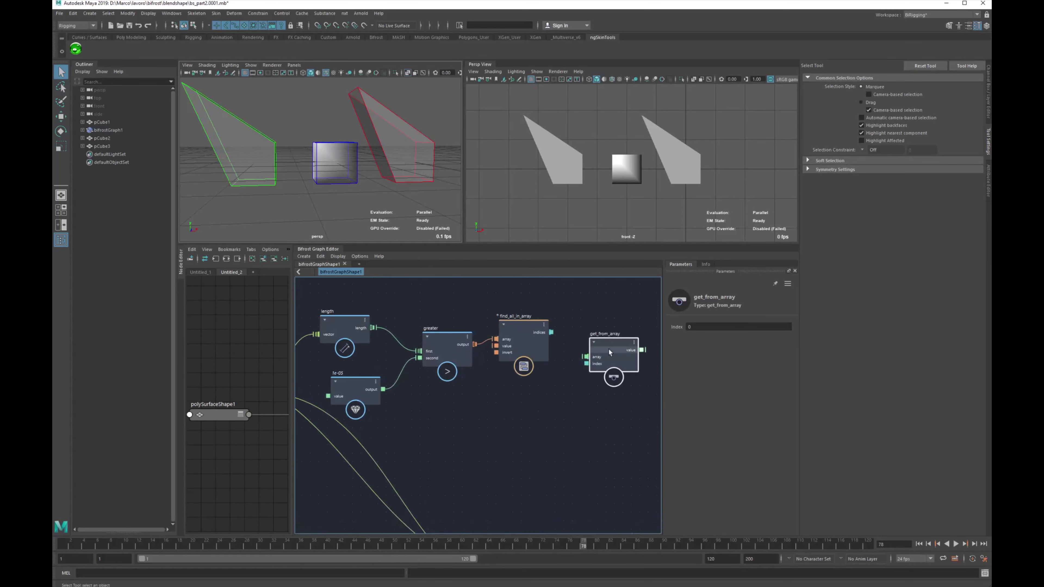
pyautogui.moveTo(609, 352); pyautogui.dragTo(509, 417)
pyautogui.moveTo(508, 418); pyautogui.dragTo(609, 403, button='middle')
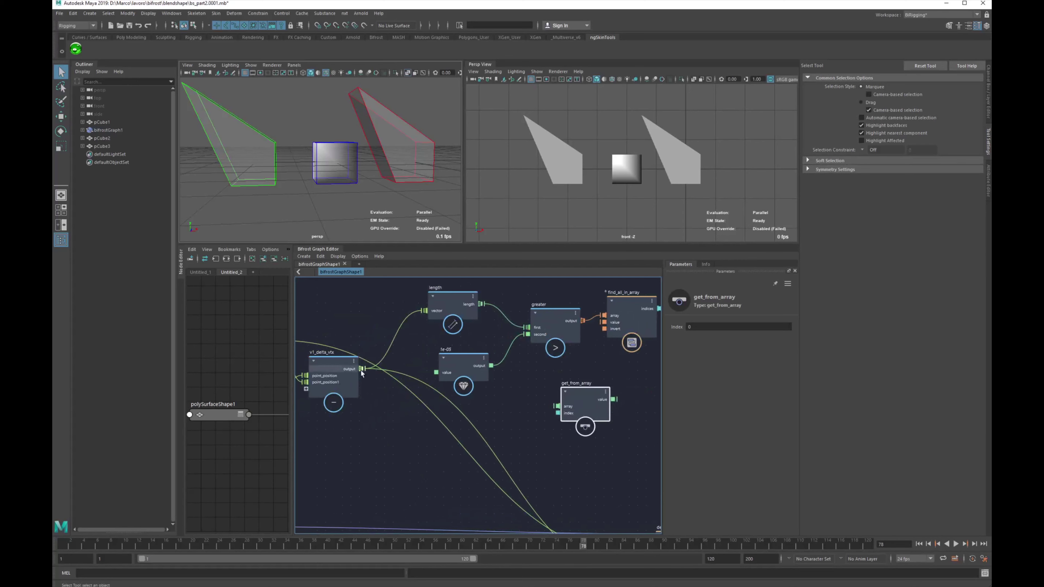
pyautogui.moveTo(361, 368); pyautogui.dragTo(480, 408)
pyautogui.moveTo(550, 408); pyautogui.dragTo(557, 406)
# Place get_from_array beyond find_all_in_array and connect find_all_in_array's indices to its index input
pyautogui.moveTo(590, 405); pyautogui.dragTo(414, 423, button='middle')
pyautogui.moveTo(414, 423); pyautogui.dragTo(565, 359)
pyautogui.scroll(2, 550, 366)
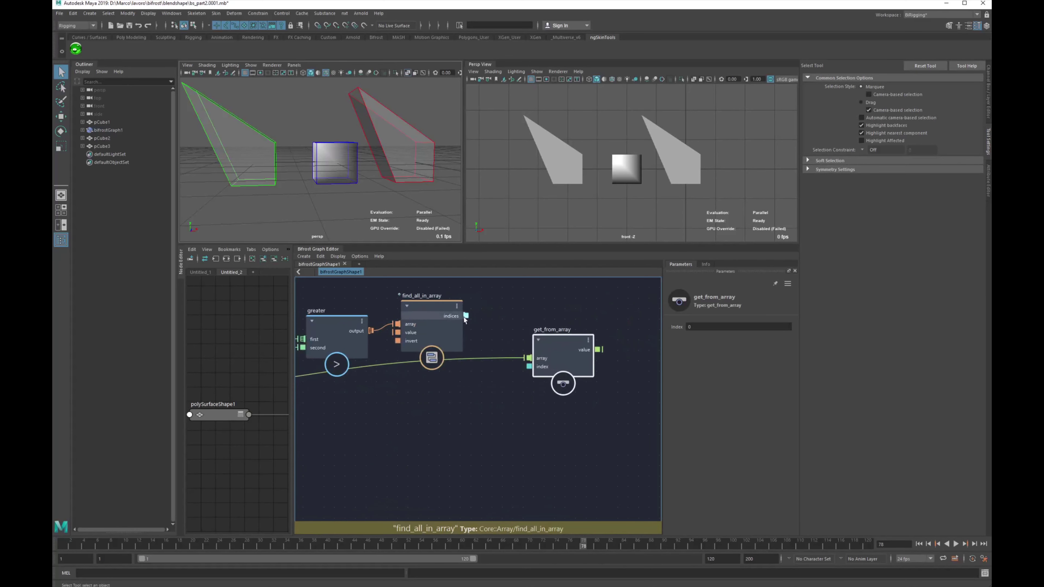
pyautogui.moveTo(465, 316); pyautogui.dragTo(529, 366)
# Add an output node after get_from_array and connect get_from_array's value to it
pyautogui.scroll(-3, 537, 429)
pyautogui.moveTo(551, 448); pyautogui.dragTo(483, 413, button='middle')
pyautogui.scroll(-1, 478, 413)
pyautogui.click(536, 389)
pyautogui.press('Tab')
pyautogui.write('output')
pyautogui.press('Return')
pyautogui.scroll(3, 543, 395)
pyautogui.moveTo(593, 362); pyautogui.dragTo(616, 313)
pyautogui.moveTo(490, 318); pyautogui.dragTo(520, 328)
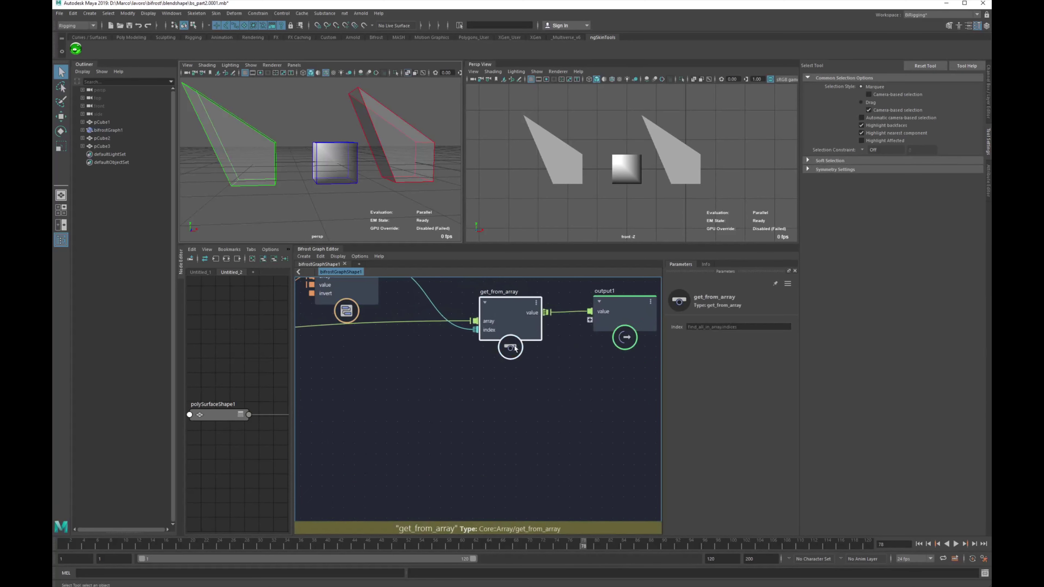
# Inspect the v1_delta_vtx output and find_all_in_array indices with watchpoints on their wires
pyautogui.scroll(-2, 534, 345)
pyautogui.keyDown('alt'); pyautogui.moveTo(442, 354); pyautogui.dragTo(591, 373, button='middle'); pyautogui.keyUp('alt')
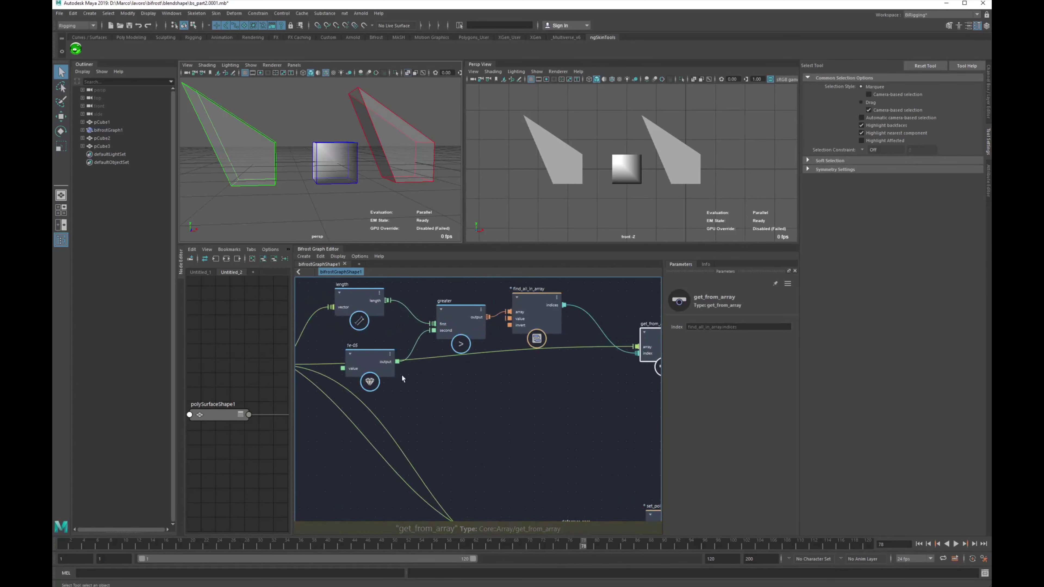
pyautogui.keyDown('alt'); pyautogui.moveTo(317, 383); pyautogui.dragTo(446, 376, button='middle'); pyautogui.keyUp('alt')
pyautogui.scroll(1, 428, 370)
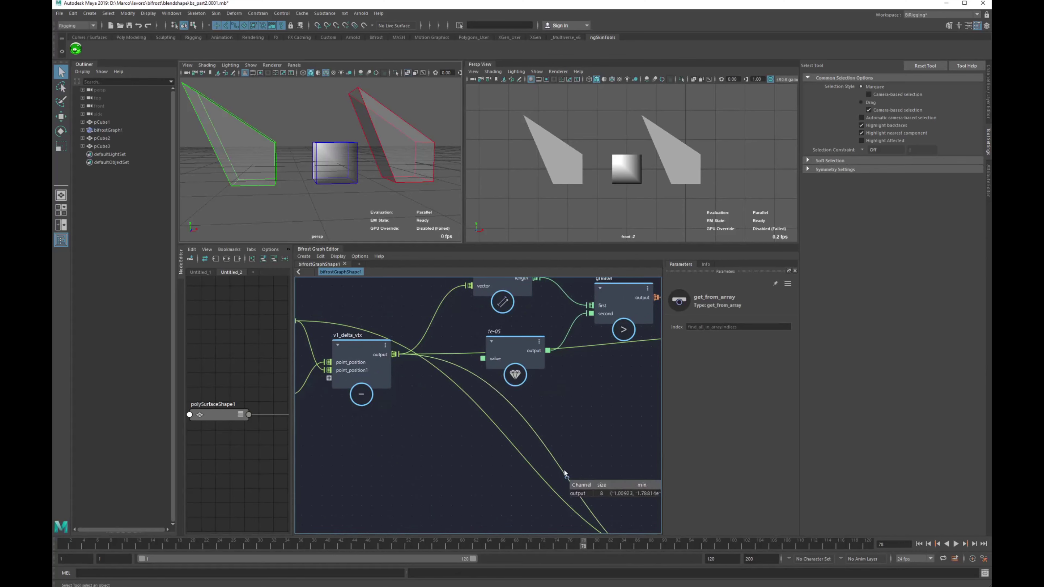
pyautogui.moveTo(587, 477); pyautogui.dragTo(493, 424, button='middle')
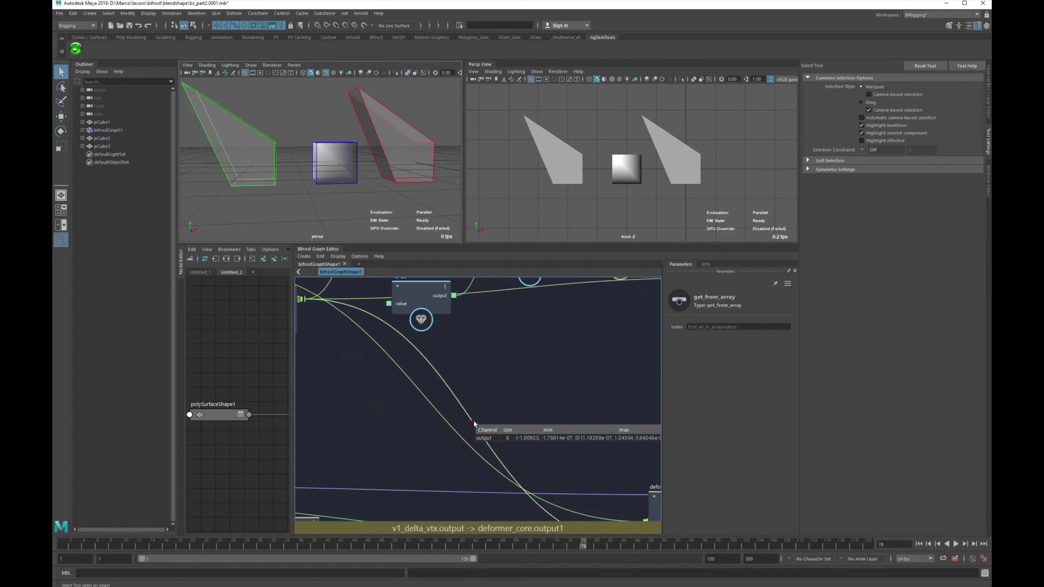
pyautogui.moveTo(533, 308); pyautogui.dragTo(419, 411, button='middle')
pyautogui.moveTo(614, 369); pyautogui.dragTo(507, 391, button='middle')
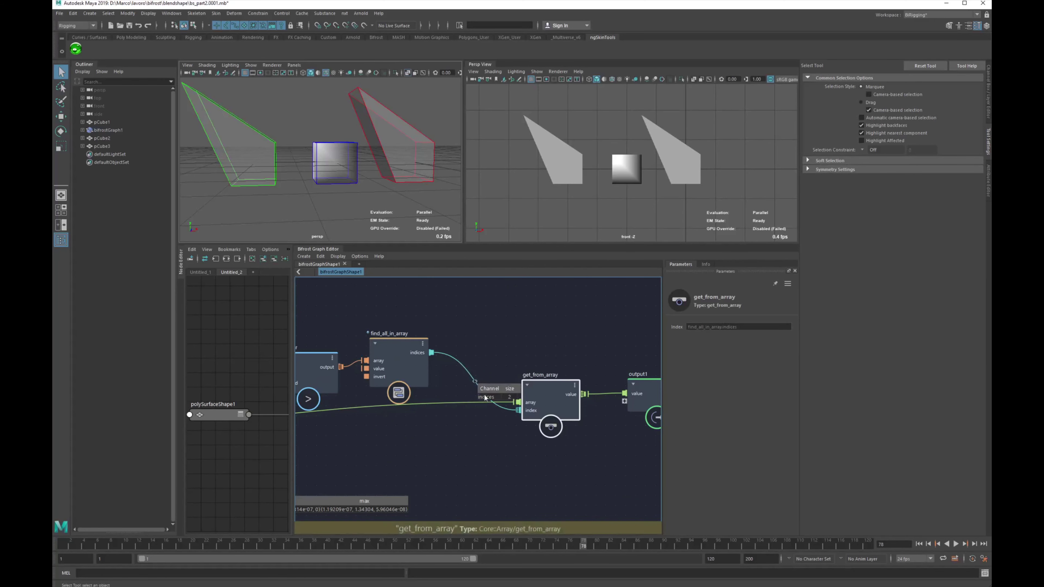
# Raise find_all_in_array and add a watchpoint to greater's output wire to compare it with the indices watchpoint
pyautogui.moveTo(391, 360); pyautogui.dragTo(429, 326)
pyautogui.moveTo(367, 355); pyautogui.dragTo(420, 357, button='middle')
pyautogui.rightClick(404, 359)
pyautogui.click(419, 375)
pyautogui.moveTo(423, 340); pyautogui.dragTo(403, 360)
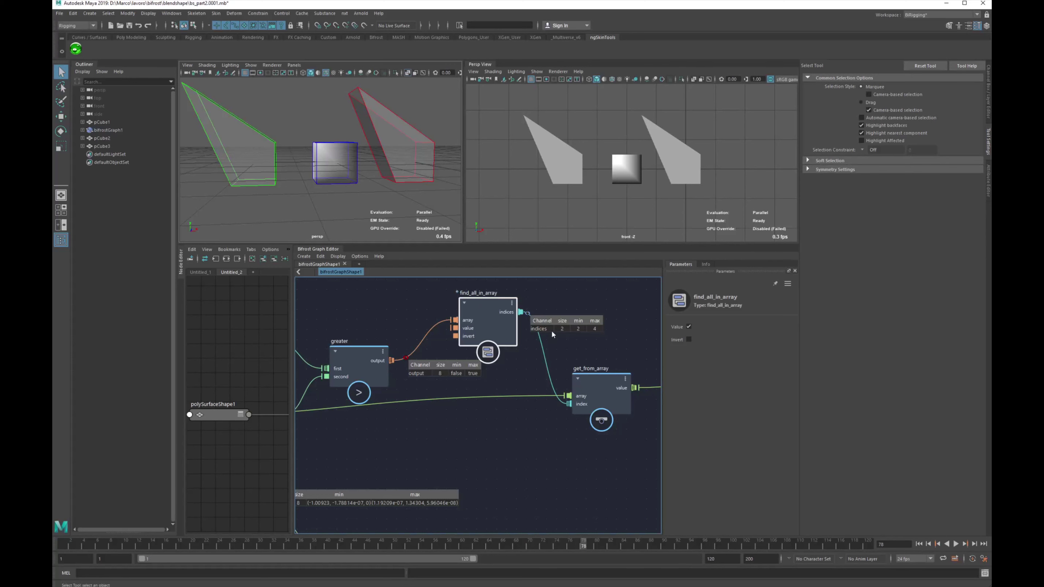
pyautogui.moveTo(528, 315); pyautogui.dragTo(549, 332)
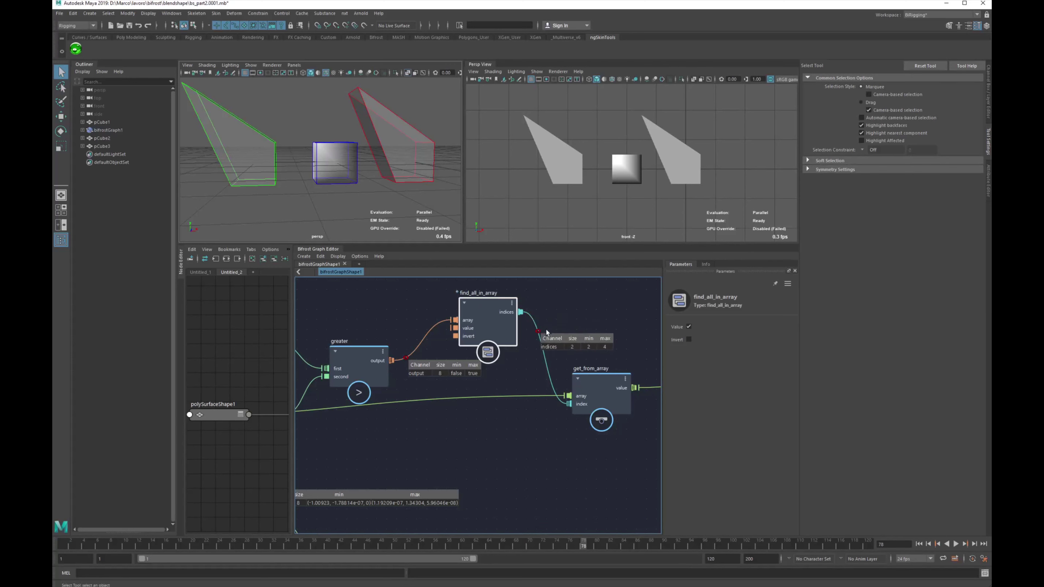
# Try moving a bottom corner vertex of pCube2, and undo the move
pyautogui.moveTo(241, 192)
pyautogui.mouseDown()
pyautogui.moveTo(212, 171)
pyautogui.moveTo(242, 192)
pyautogui.mouseUp()
pyautogui.press('F9')
pyautogui.press('w')
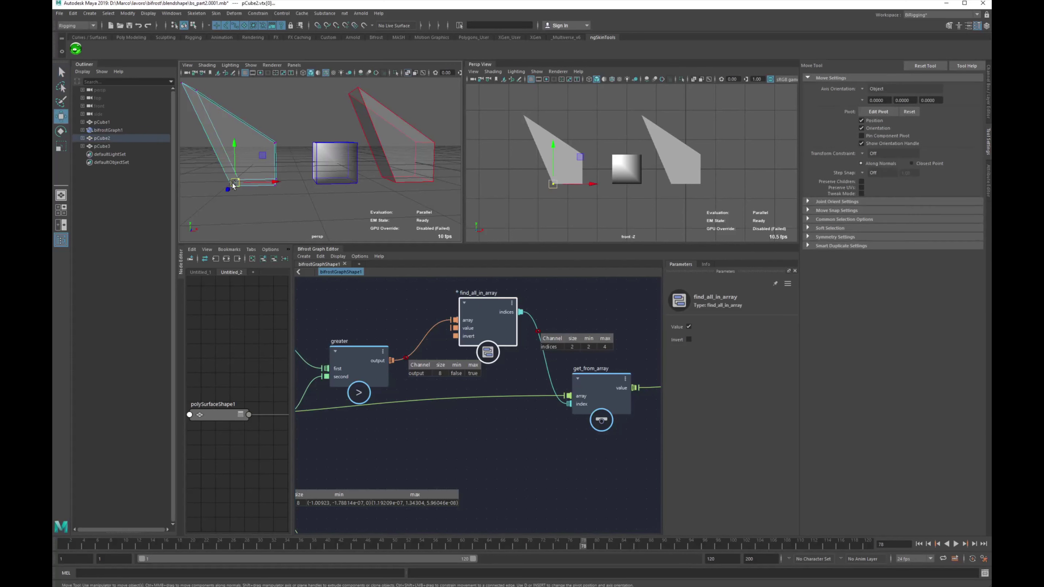
pyautogui.moveTo(238, 210); pyautogui.dragTo(256, 222, button='middle')
pyautogui.hotkey('ctrl', 'z')
# Remove the watchpoints from the greater output and indices wires and delete the extra output1 node
pyautogui.click(600, 307)
pyautogui.keyDown('alt'); pyautogui.moveTo(553, 327); pyautogui.dragTo(505, 320, button='middle'); pyautogui.keyUp('alt')
pyautogui.scroll(1, 489, 322)
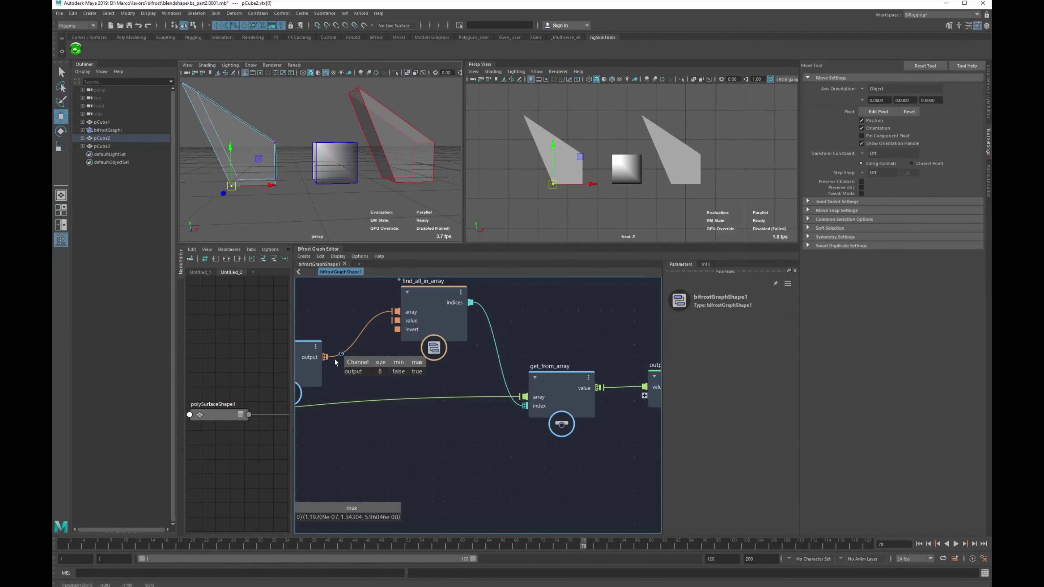
pyautogui.rightClick(341, 354)
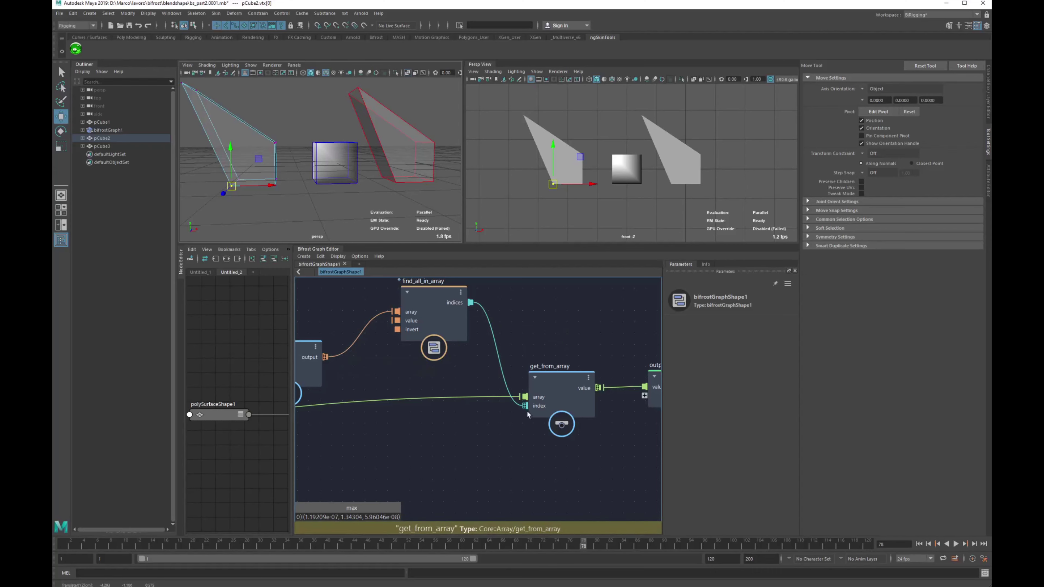
pyautogui.scroll(-3, 526, 410)
pyautogui.click(485, 432)
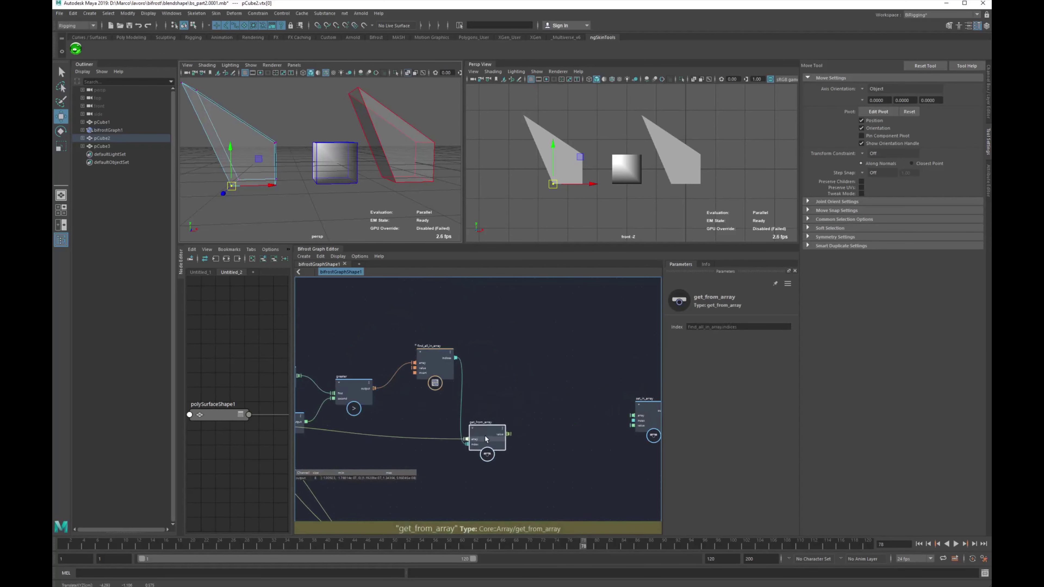
# Move v1_delta_vtx lower, clear of the length and 1e-05 nodes
pyautogui.keyDown('alt'); pyautogui.moveTo(496, 447); pyautogui.dragTo(627, 399, button='middle'); pyautogui.keyUp('alt')
pyautogui.keyDown('alt'); pyautogui.moveTo(470, 395); pyautogui.dragTo(490, 391, button='middle'); pyautogui.keyUp('alt')
pyautogui.moveTo(337, 370); pyautogui.dragTo(329, 406)
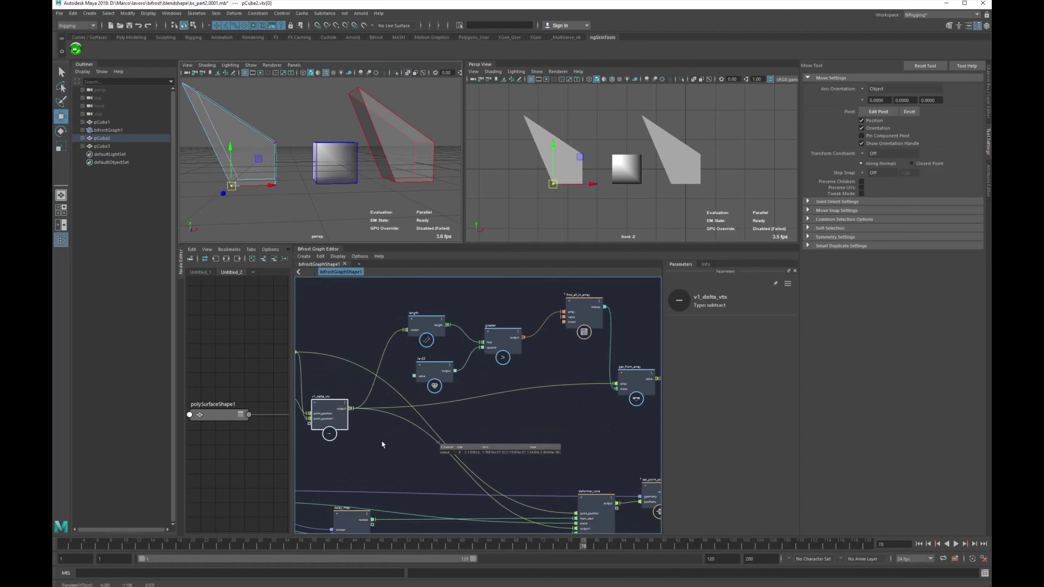
pyautogui.keyDown('alt'); pyautogui.moveTo(519, 392); pyautogui.dragTo(471, 340, button='middle'); pyautogui.keyUp('alt')
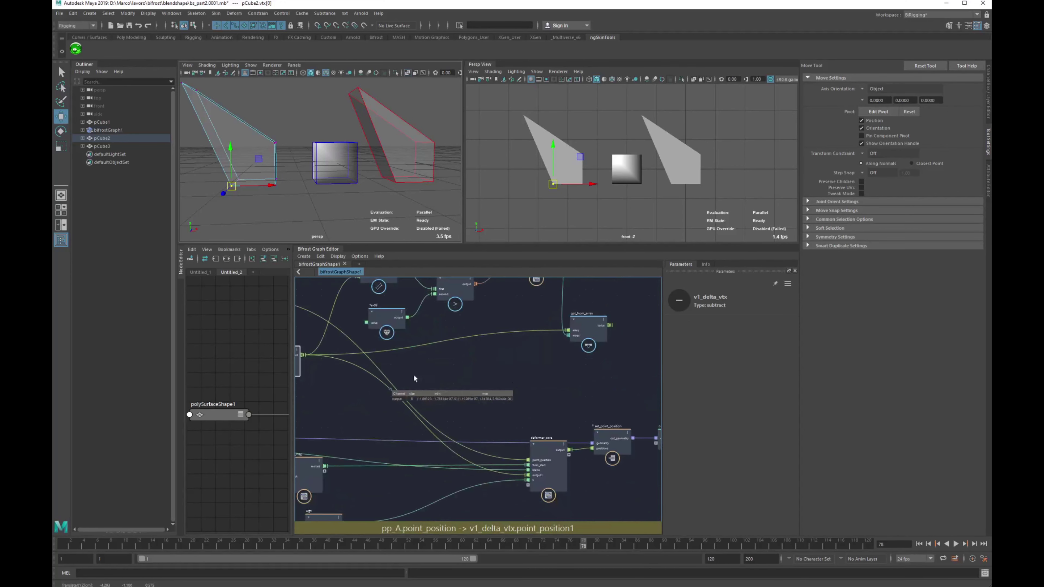
pyautogui.keyDown('alt'); pyautogui.moveTo(452, 382); pyautogui.dragTo(536, 408, button='middle'); pyautogui.keyUp('alt')
pyautogui.click(404, 365)
pyautogui.press('Delete')
pyautogui.hotkey('ctrl', 'z')
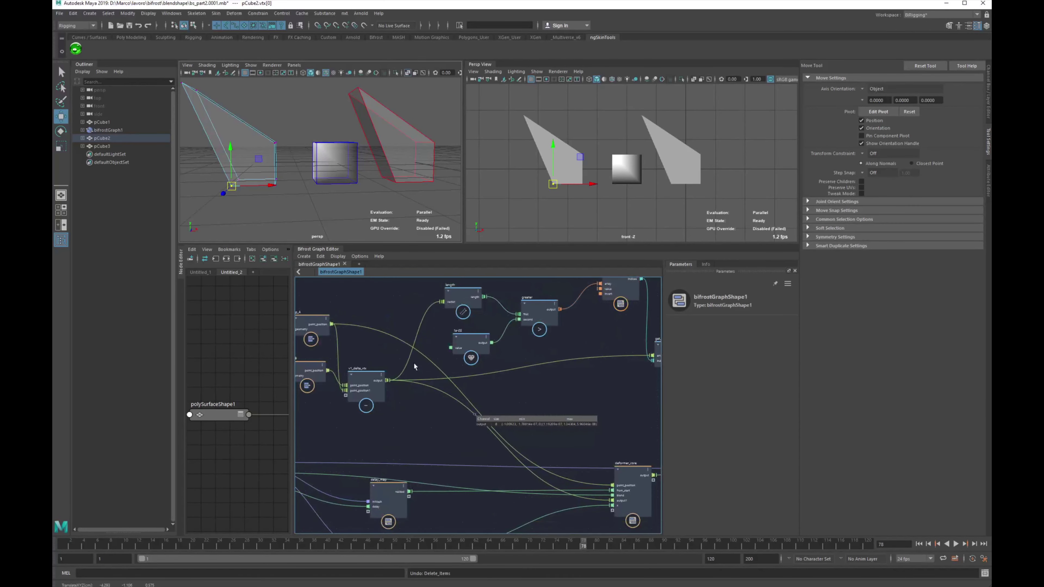
# Move get_from_array closer to deformer_core and connect its value output to deformer_core's output1 input
pyautogui.keyDown('alt'); pyautogui.moveTo(625, 443); pyautogui.dragTo(509, 408, button='middle'); pyautogui.keyUp('alt')
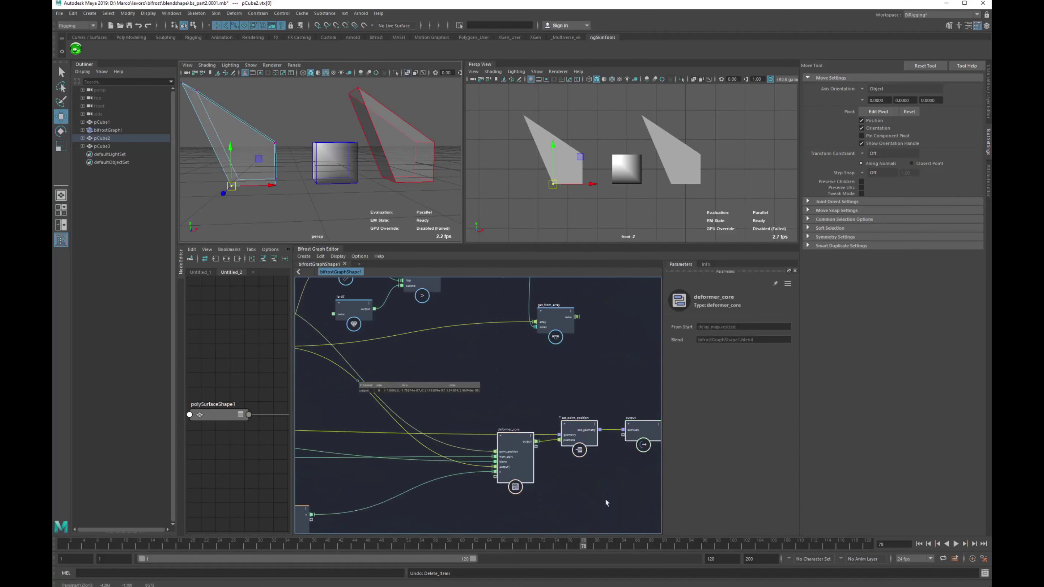
pyautogui.moveTo(555, 318); pyautogui.dragTo(431, 372)
pyautogui.click(518, 357)
pyautogui.keyDown('alt'); pyautogui.moveTo(337, 362); pyautogui.dragTo(485, 374, button='middle'); pyautogui.keyUp('alt')
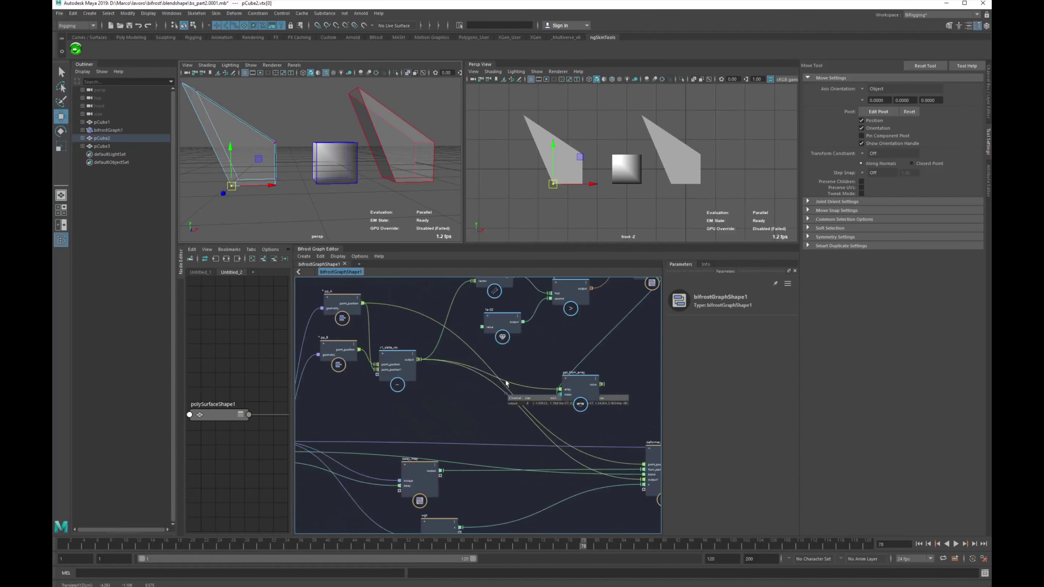
pyautogui.moveTo(430, 385); pyautogui.dragTo(432, 340)
pyautogui.keyDown('alt'); pyautogui.moveTo(541, 410); pyautogui.dragTo(408, 331, button='middle'); pyautogui.keyUp('alt')
pyautogui.keyDown('alt'); pyautogui.moveTo(408, 330); pyautogui.dragTo(504, 383, button='right'); pyautogui.keyUp('alt')
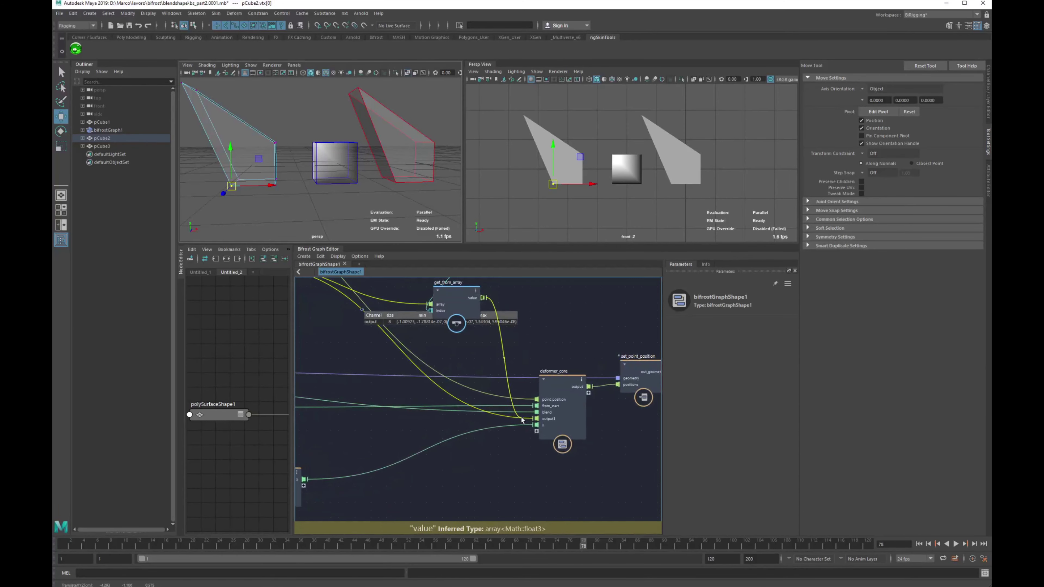
pyautogui.moveTo(535, 419); pyautogui.dragTo(537, 420)
# Raise get_from_array out of the way and place a duplicate of it below the original
pyautogui.keyDown('alt'); pyautogui.moveTo(548, 327); pyautogui.dragTo(547, 393, button='middle'); pyautogui.keyUp('alt')
pyautogui.moveTo(468, 370); pyautogui.dragTo(590, 315)
pyautogui.keyDown('alt'); pyautogui.moveTo(575, 328); pyautogui.dragTo(539, 367, button='middle'); pyautogui.keyUp('alt')
pyautogui.keyDown('alt'); pyautogui.moveTo(539, 367); pyautogui.dragTo(530, 363, button='right'); pyautogui.keyUp('alt')
pyautogui.moveTo(552, 348); pyautogui.dragTo(520, 383)
pyautogui.hotkey('ctrl', 'd')
pyautogui.keyDown('alt'); pyautogui.moveTo(386, 406); pyautogui.dragTo(543, 404, button='middle'); pyautogui.keyUp('alt')
pyautogui.moveTo(541, 409); pyautogui.dragTo(496, 440)
pyautogui.keyDown('alt'); pyautogui.moveTo(566, 404); pyautogui.dragTo(555, 405, button='middle'); pyautogui.keyUp('alt')
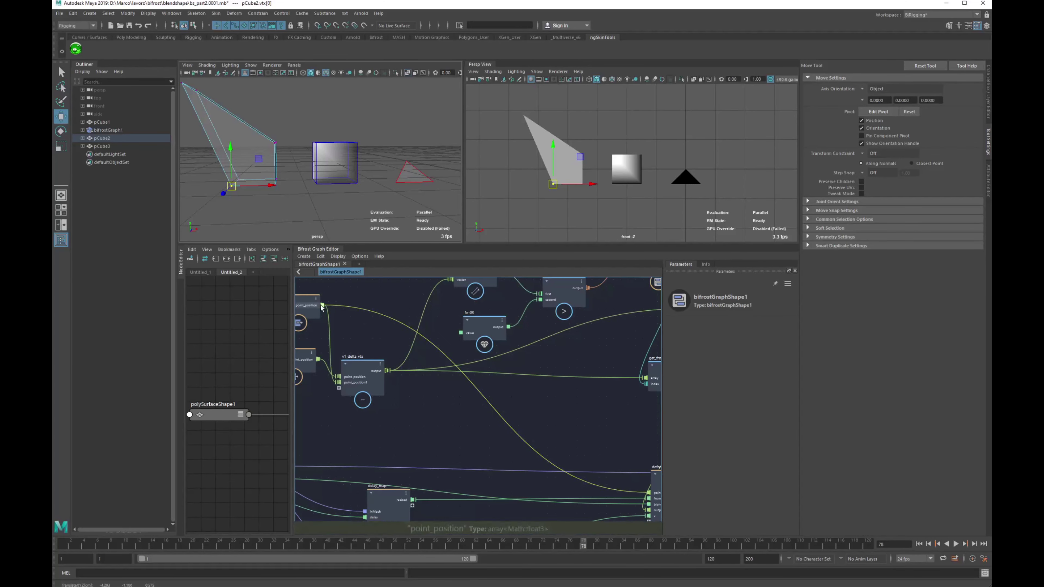
# Connect pp_A's point_position to get_from_array1's array and its value to deformer_core's point_position, moving deformer_core farther along
pyautogui.moveTo(323, 305); pyautogui.dragTo(645, 378)
pyautogui.keyDown('alt'); pyautogui.moveTo(399, 385); pyautogui.dragTo(185, 331, button='middle'); pyautogui.keyUp('alt')
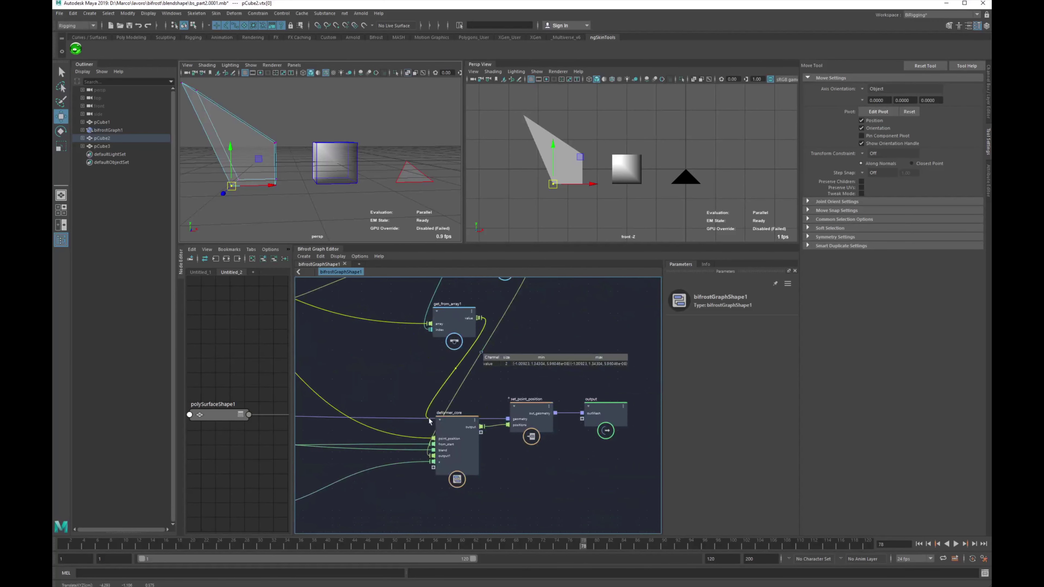
pyautogui.moveTo(438, 441); pyautogui.dragTo(453, 415)
pyautogui.moveTo(460, 446); pyautogui.dragTo(583, 429)
pyautogui.click(462, 368)
pyautogui.keyDown('alt'); pyautogui.moveTo(471, 352); pyautogui.dragTo(495, 365, button='middle'); pyautogui.keyUp('alt')
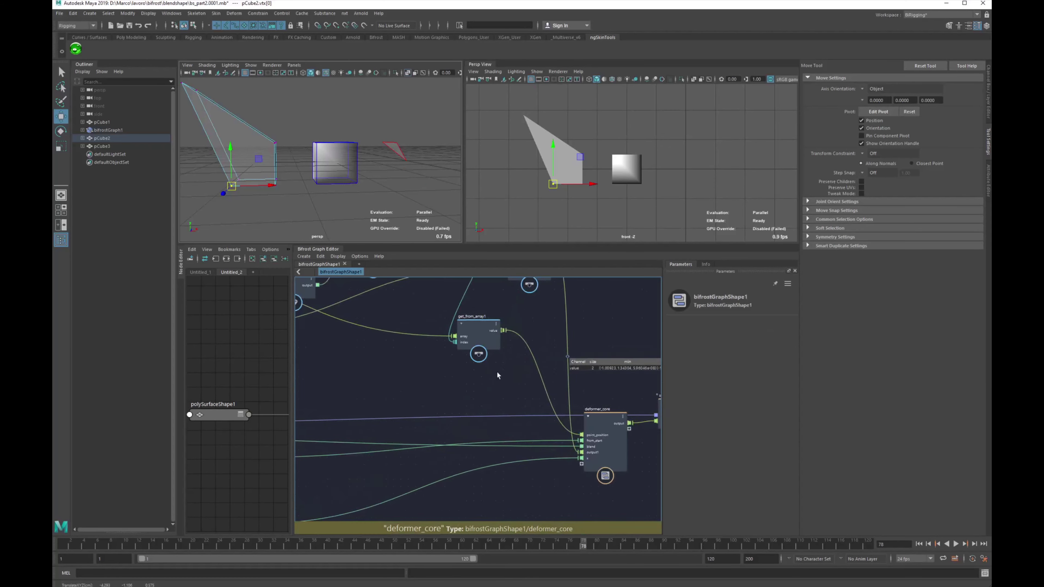
# Duplicate get_from_array1 with its input connections and arrange the copy and delay_map side by side below it
pyautogui.moveTo(477, 340); pyautogui.dragTo(448, 387)
pyautogui.hotkey('ctrl', 'shift', 'd')
pyautogui.keyDown('alt'); pyautogui.moveTo(405, 400); pyautogui.dragTo(599, 387, button='middle'); pyautogui.keyUp('alt')
pyautogui.keyDown('alt'); pyautogui.moveTo(471, 404); pyautogui.dragTo(530, 392, button='middle'); pyautogui.keyUp('alt')
pyautogui.moveTo(454, 444); pyautogui.dragTo(603, 334)
pyautogui.keyDown('alt'); pyautogui.moveTo(564, 357); pyautogui.dragTo(375, 401, button='middle'); pyautogui.keyUp('alt')
pyautogui.moveTo(424, 384); pyautogui.dragTo(502, 405)
pyautogui.click(378, 391)
pyautogui.keyDown('alt'); pyautogui.moveTo(603, 418); pyautogui.dragTo(512, 411, button='middle'); pyautogui.keyUp('alt')
# Connect delay_map's resized output to get_from_array2's array and its value to deformer_core's from_start input
pyautogui.moveTo(419, 408); pyautogui.dragTo(519, 406, button='middle')
pyautogui.moveTo(359, 388); pyautogui.dragTo(508, 391)
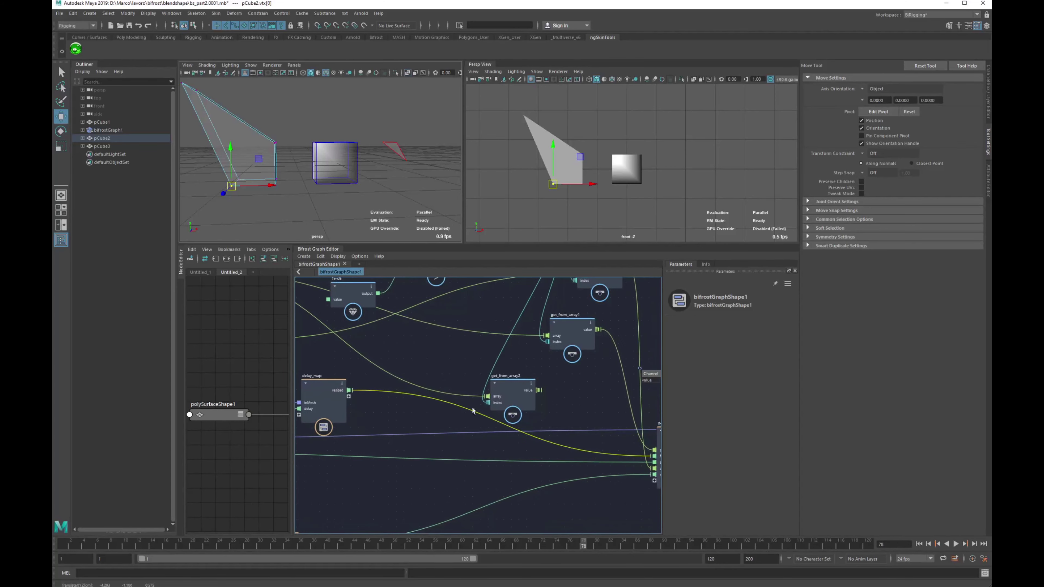
pyautogui.moveTo(496, 396); pyautogui.dragTo(495, 396)
pyautogui.keyDown('alt'); pyautogui.moveTo(571, 399); pyautogui.dragTo(433, 391, button='middle'); pyautogui.keyUp('alt')
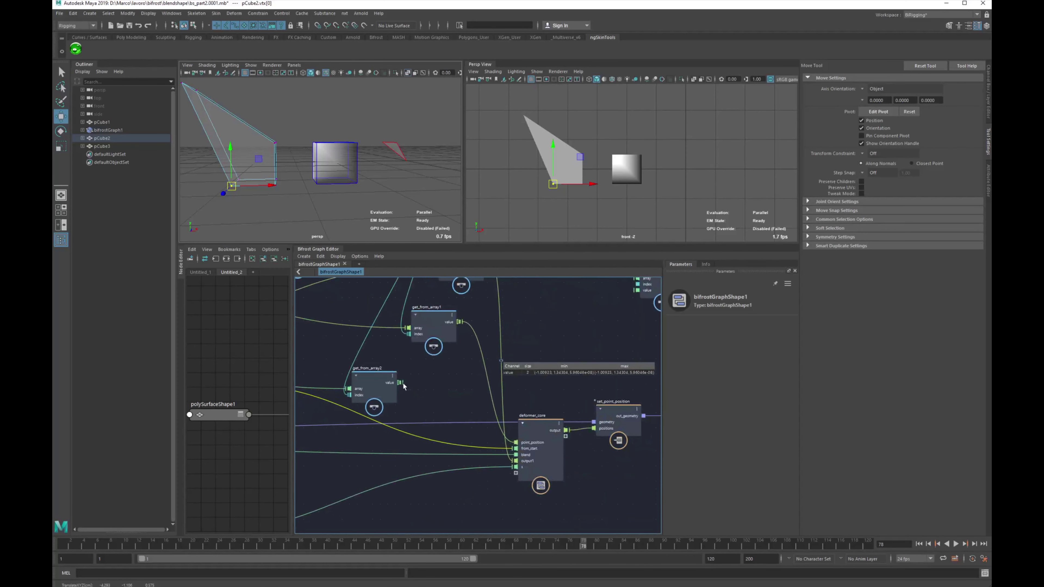
pyautogui.moveTo(401, 382); pyautogui.dragTo(443, 451)
# Duplicate get_from_array2 with its input connections and place the copy between delay_map and the wgt node
pyautogui.hotkey('ctrl', 'shift', 'd')
pyautogui.keyDown('alt'); pyautogui.moveTo(479, 448); pyautogui.dragTo(647, 429, button='middle'); pyautogui.keyUp('alt')
pyautogui.moveTo(576, 440); pyautogui.dragTo(462, 461)
pyautogui.keyDown('alt'); pyautogui.moveTo(357, 486); pyautogui.dragTo(408, 444, button='middle'); pyautogui.keyUp('alt')
pyautogui.moveTo(407, 443); pyautogui.dragTo(412, 496)
pyautogui.keyDown('alt'); pyautogui.moveTo(470, 436); pyautogui.dragTo(463, 437, button='middle'); pyautogui.keyUp('alt')
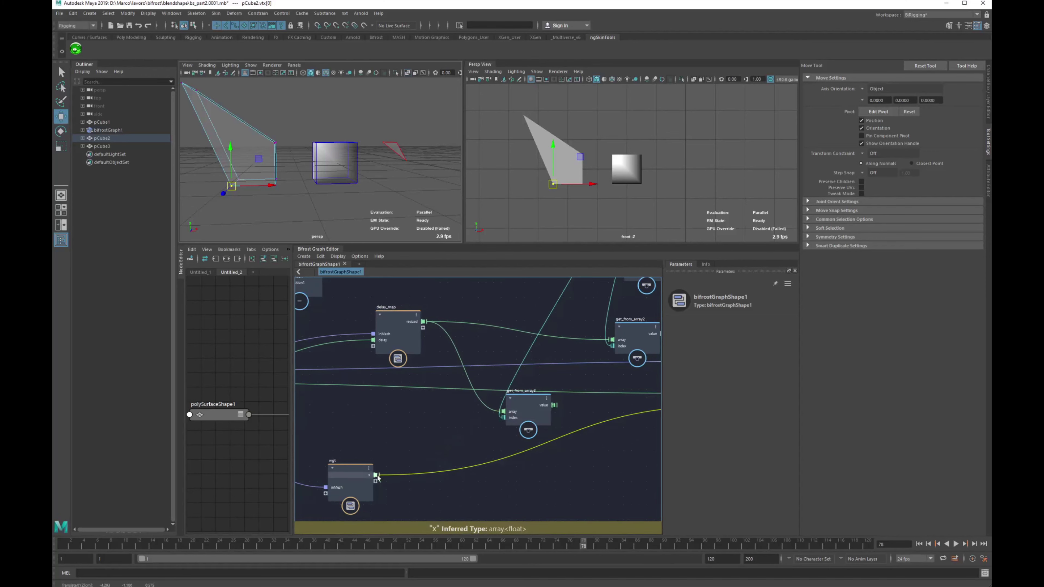
# Connect wgt's x output to get_from_array3's array and its value to deformer_core's x input
pyautogui.moveTo(376, 475); pyautogui.dragTo(504, 412)
pyautogui.keyDown('alt'); pyautogui.moveTo(550, 422); pyautogui.dragTo(380, 444, button='middle'); pyautogui.keyUp('alt')
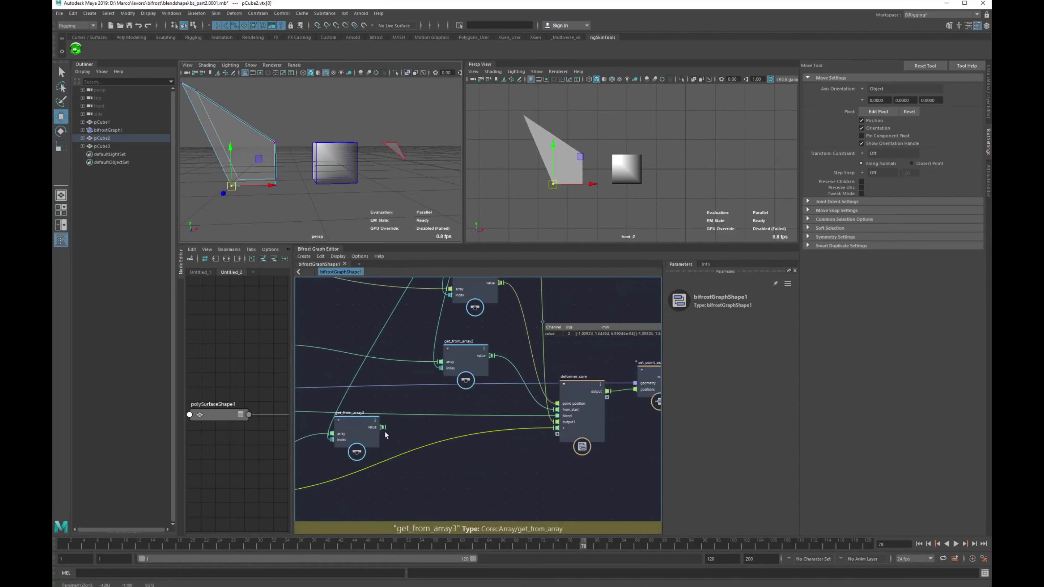
pyautogui.moveTo(551, 430); pyautogui.dragTo(557, 428)
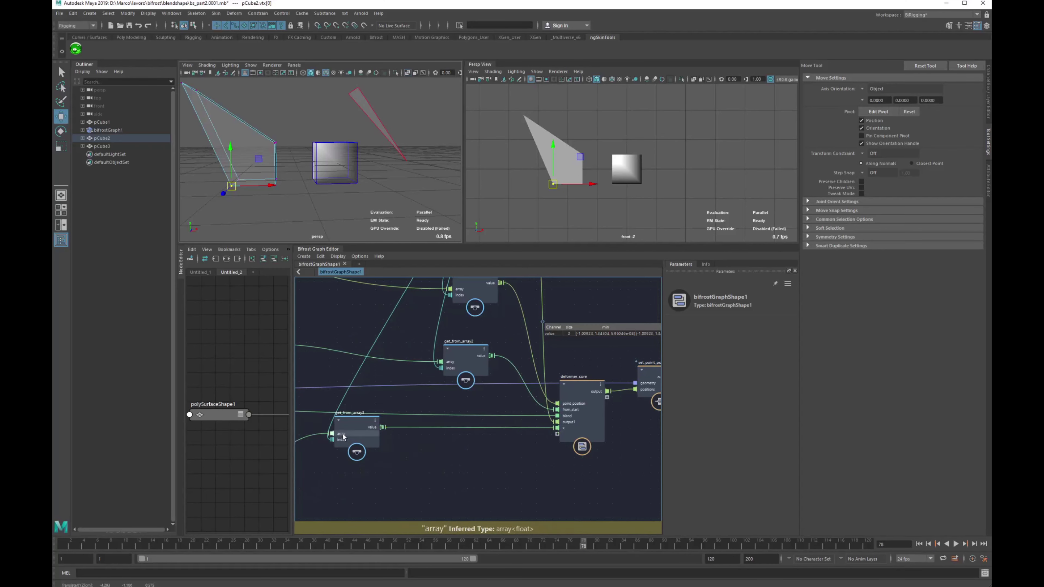
# Align get_from_array3 under get_from_array2, raise deformer_core beside them and tidy the surrounding nodes
pyautogui.moveTo(357, 422); pyautogui.dragTo(457, 422)
pyautogui.click(592, 411)
pyautogui.moveTo(582, 429); pyautogui.dragTo(582, 393)
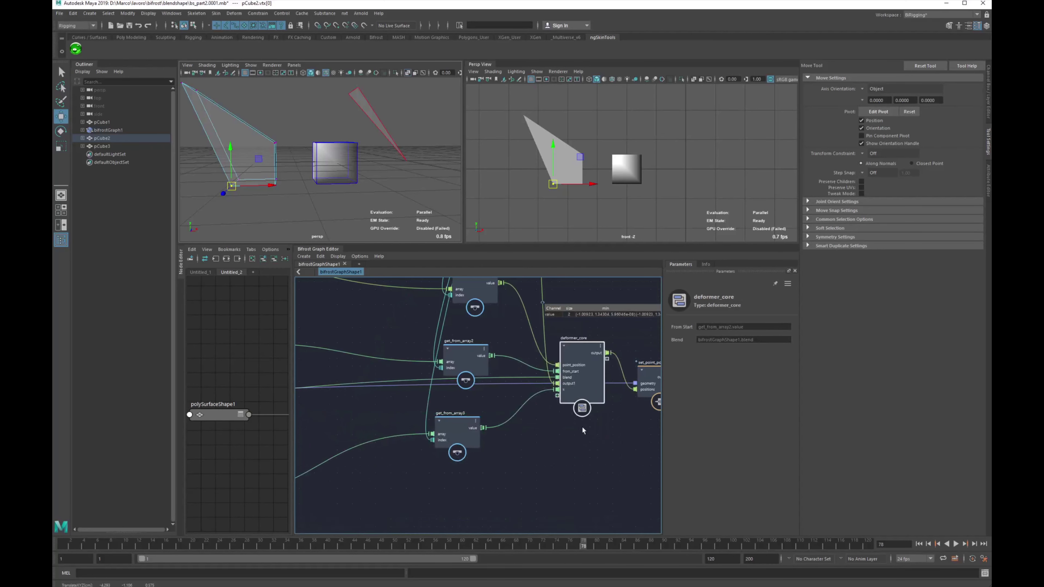
pyautogui.keyDown('alt'); pyautogui.moveTo(585, 427); pyautogui.dragTo(378, 496, button='middle'); pyautogui.keyUp('alt')
pyautogui.keyDown('alt'); pyautogui.moveTo(485, 474); pyautogui.dragTo(529, 457, button='right'); pyautogui.keyUp('alt')
pyautogui.moveTo(550, 489); pyautogui.dragTo(591, 466)
pyautogui.click(512, 399)
pyautogui.keyDown('alt'); pyautogui.moveTo(408, 421); pyautogui.dragTo(507, 429, button='middle'); pyautogui.keyUp('alt')
pyautogui.moveTo(473, 442); pyautogui.dragTo(513, 434)
pyautogui.keyDown('alt'); pyautogui.moveTo(442, 369); pyautogui.dragTo(491, 382, button='middle'); pyautogui.keyUp('alt')
# Inspect the array passed from deformer_core's output to set_point_position with a watchpoint, and remove that watchpoint
pyautogui.keyDown('alt'); pyautogui.moveTo(530, 418); pyautogui.dragTo(496, 399, button='middle'); pyautogui.keyUp('alt')
pyautogui.keyDown('alt'); pyautogui.moveTo(495, 398); pyautogui.dragTo(533, 422, button='right'); pyautogui.keyUp('alt')
pyautogui.keyDown('alt'); pyautogui.moveTo(532, 422); pyautogui.dragTo(445, 412, button='middle'); pyautogui.keyUp('alt')
pyautogui.keyDown('alt'); pyautogui.moveTo(445, 411); pyautogui.dragTo(547, 457, button='right'); pyautogui.keyUp('alt')
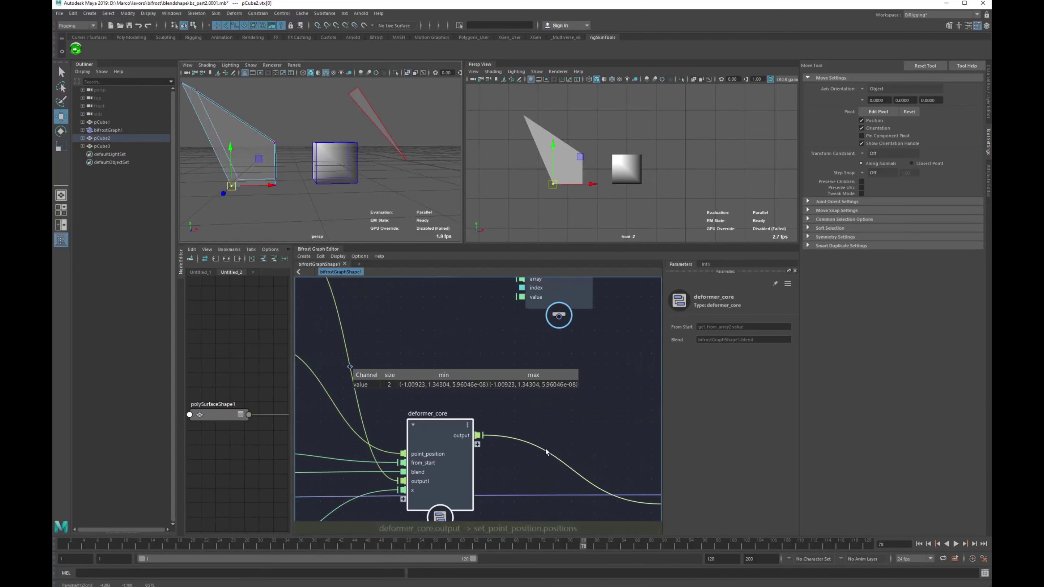
pyautogui.moveTo(591, 462); pyautogui.dragTo(489, 460, button='middle')
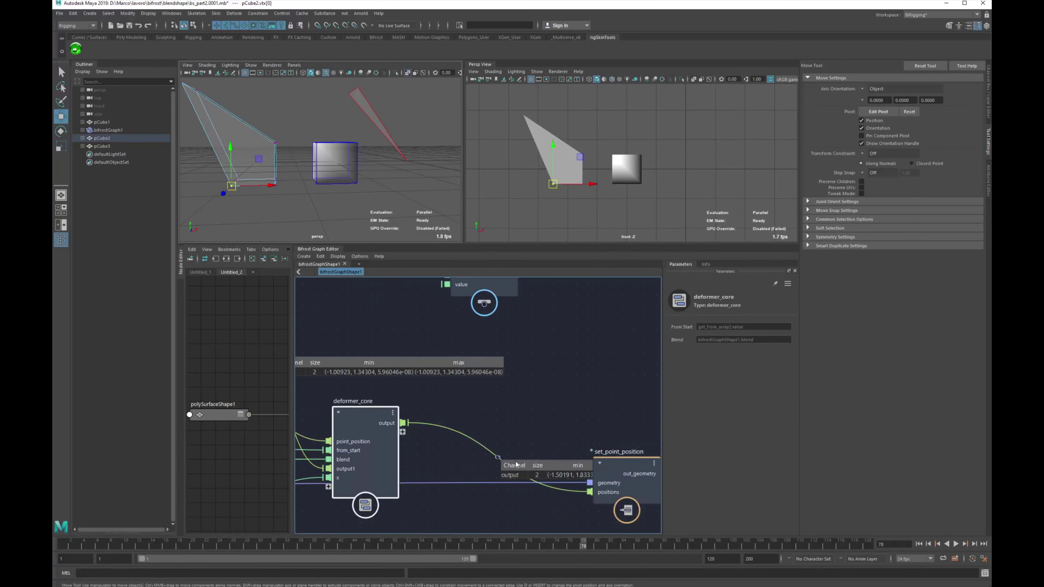
pyautogui.rightClick(498, 456)
pyautogui.click(517, 468)
# Bring set_in_array next to find_all_in_array and connect the indices output to its index input
pyautogui.keyDown('alt'); pyautogui.moveTo(357, 423); pyautogui.dragTo(513, 437, button='middle'); pyautogui.keyUp('alt')
pyautogui.keyDown('alt'); pyautogui.moveTo(569, 341); pyautogui.dragTo(569, 422, button='middle'); pyautogui.keyUp('alt')
pyautogui.moveTo(638, 362); pyautogui.dragTo(503, 323)
pyautogui.keyDown('alt'); pyautogui.moveTo(486, 368); pyautogui.dragTo(619, 404, button='middle'); pyautogui.keyUp('alt')
pyautogui.moveTo(632, 354); pyautogui.dragTo(574, 311)
pyautogui.keyDown('alt'); pyautogui.moveTo(459, 334); pyautogui.dragTo(462, 389, button='middle'); pyautogui.keyUp('alt')
pyautogui.moveTo(369, 356); pyautogui.dragTo(544, 377)
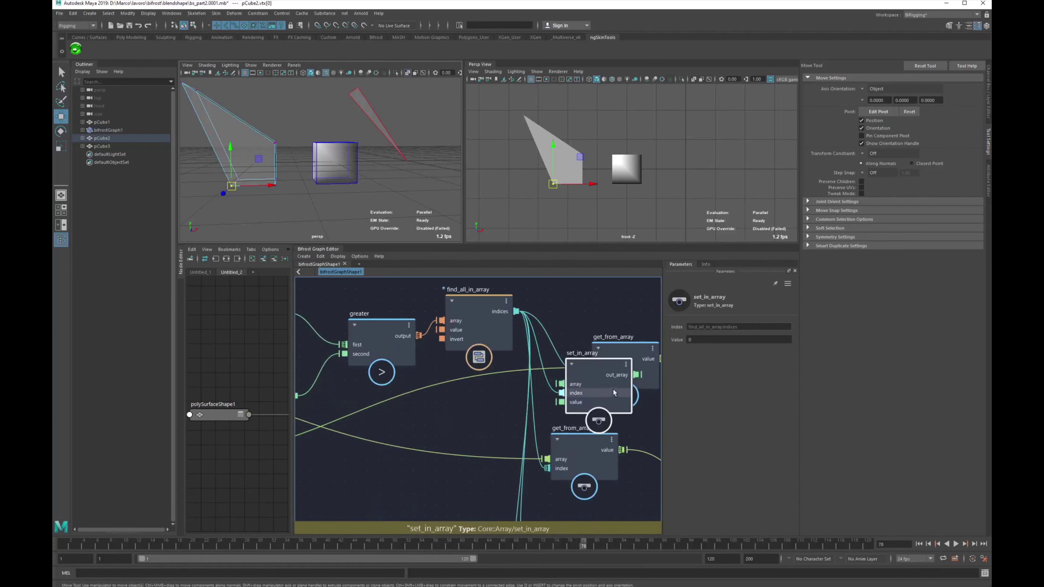
# Move set_in_array back along the graph to sit between pp_A and the 1e-05 value node
pyautogui.moveTo(613, 393); pyautogui.dragTo(402, 492)
pyautogui.keyDown('alt'); pyautogui.moveTo(478, 436); pyautogui.dragTo(662, 368, button='middle'); pyautogui.keyUp('alt')
pyautogui.keyDown('alt'); pyautogui.moveTo(506, 387); pyautogui.dragTo(591, 410, button='middle'); pyautogui.keyUp('alt')
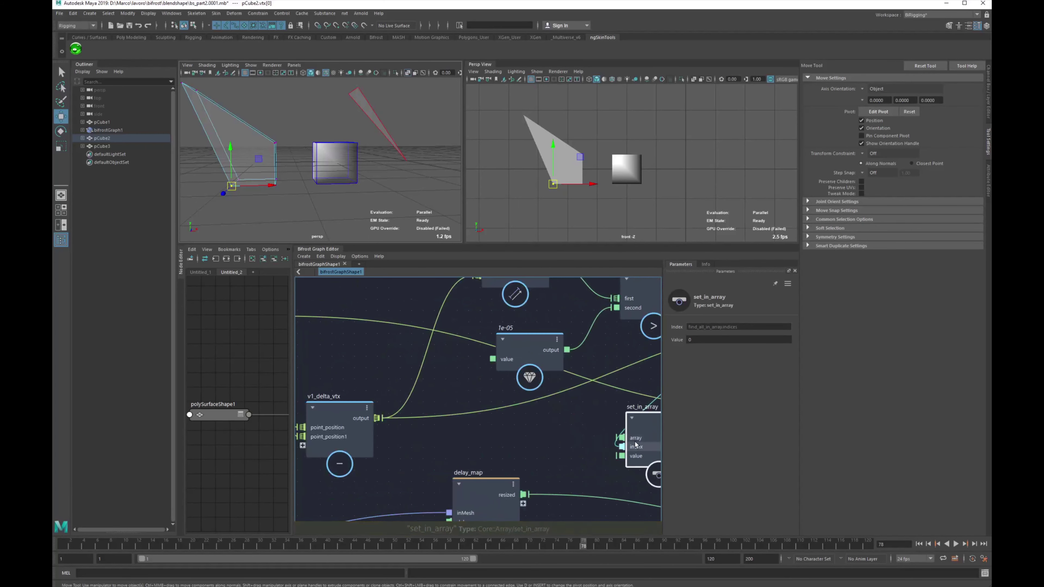
pyautogui.moveTo(635, 445); pyautogui.dragTo(321, 382)
pyautogui.keyDown('alt'); pyautogui.moveTo(321, 382); pyautogui.dragTo(558, 407, button='middle'); pyautogui.keyUp('alt')
pyautogui.keyDown('alt'); pyautogui.moveTo(498, 387); pyautogui.dragTo(353, 397, button='middle'); pyautogui.keyUp('alt')
pyautogui.moveTo(436, 412); pyautogui.dragTo(498, 394)
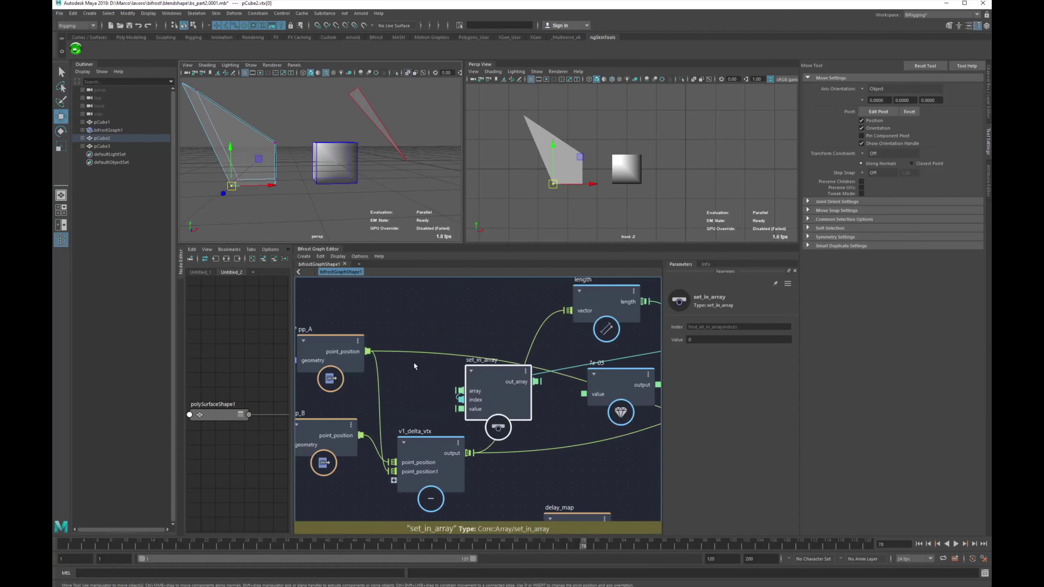
# Connect pp_A's point_position output to set_in_array's array input
pyautogui.moveTo(368, 352); pyautogui.dragTo(461, 391)
pyautogui.scroll(-2, 538, 432)
pyautogui.keyDown('alt'); pyautogui.moveTo(524, 397); pyautogui.dragTo(370, 384, button='middle'); pyautogui.keyUp('alt')
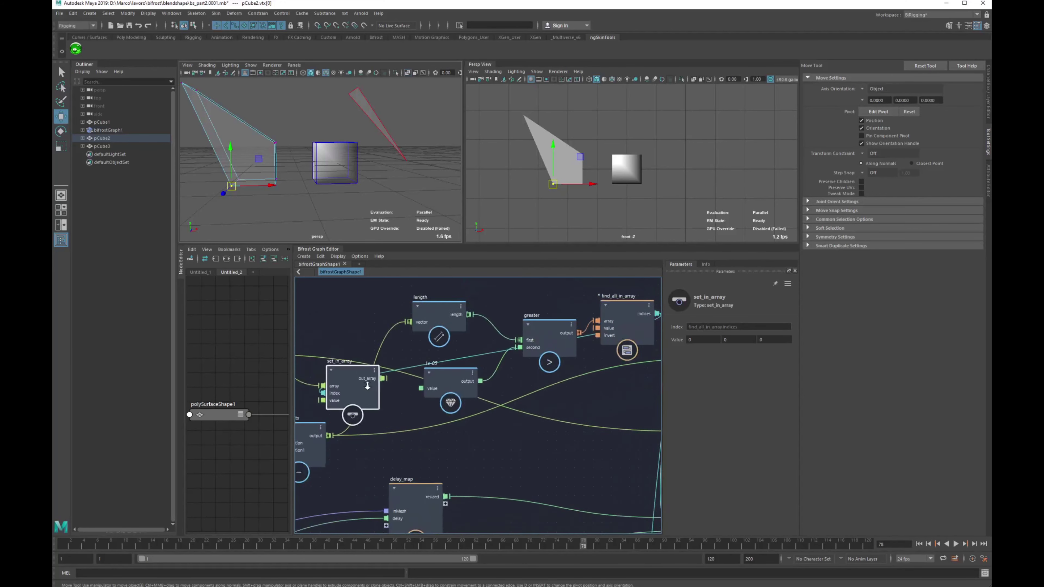
# Move set_in_array forward along the graph to a spot just past deformer_core's output
pyautogui.moveTo(369, 383); pyautogui.dragTo(651, 409)
pyautogui.keyDown('alt'); pyautogui.moveTo(645, 425); pyautogui.dragTo(378, 405, button='middle'); pyautogui.keyUp('alt')
pyautogui.moveTo(378, 393); pyautogui.dragTo(623, 372)
pyautogui.keyDown('alt'); pyautogui.moveTo(577, 384); pyautogui.dragTo(373, 363, button='middle'); pyautogui.keyUp('alt')
pyautogui.moveTo(387, 344); pyautogui.dragTo(548, 352)
pyautogui.scroll(2, 606, 394)
pyautogui.keyDown('alt'); pyautogui.moveTo(644, 431); pyautogui.dragTo(508, 362, button='middle'); pyautogui.keyUp('alt')
pyautogui.press('f')
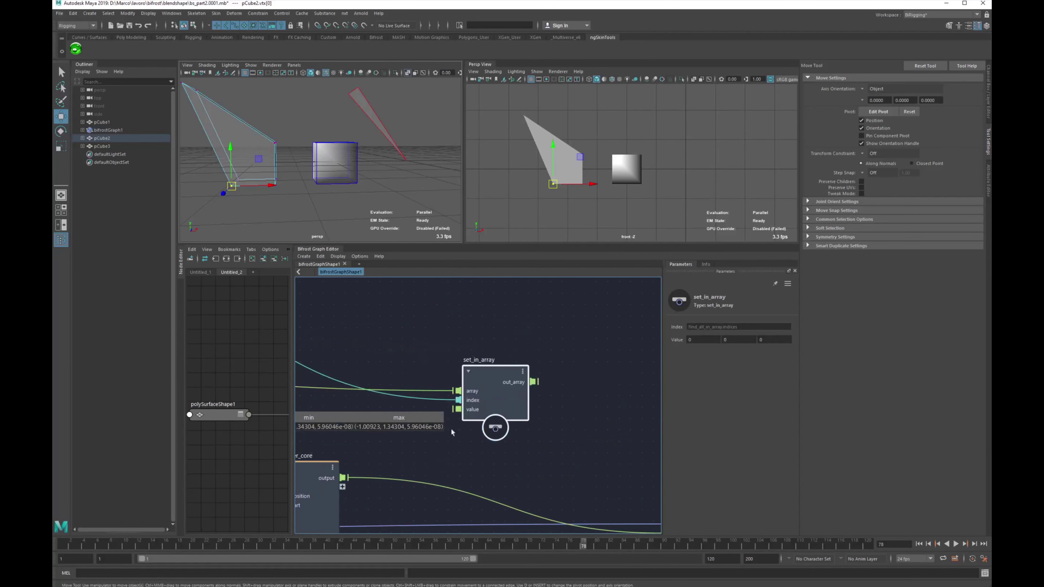
# Connect deformer_core's output to set_in_array's value, and set_in_array's out_array to set_point_position's positions
pyautogui.moveTo(344, 477); pyautogui.dragTo(458, 409)
pyautogui.keyDown('alt'); pyautogui.moveTo(523, 455); pyautogui.dragTo(451, 412, button='middle'); pyautogui.keyUp('alt')
pyautogui.moveTo(465, 342); pyautogui.dragTo(593, 490)
pyautogui.moveTo(454, 357); pyautogui.dragTo(474, 414)
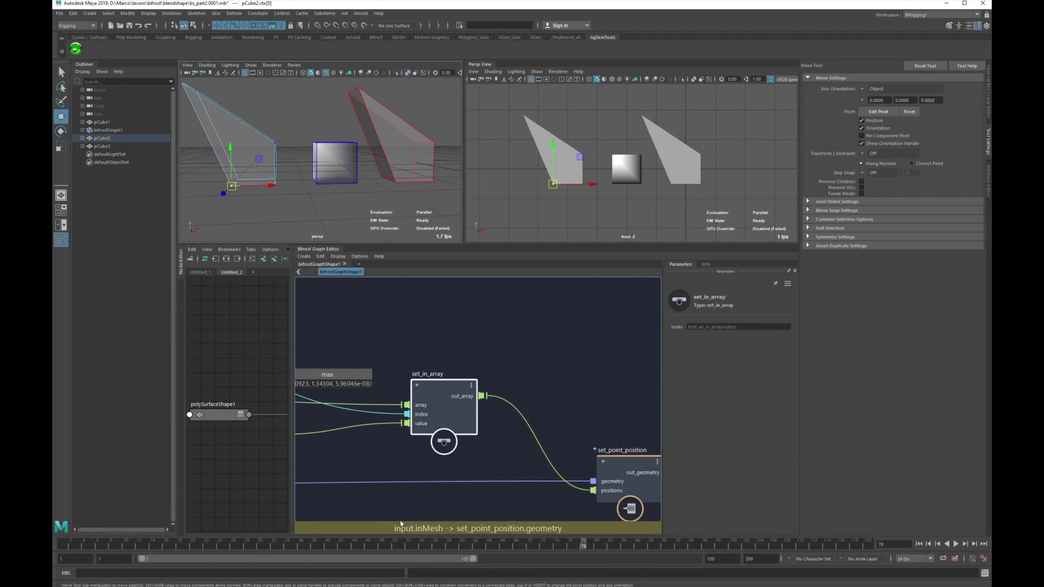
# Scrub the animation to frame 49 and auto-layout the graph nodes
pyautogui.moveTo(570, 545); pyautogui.dragTo(388, 544)
pyautogui.moveTo(319, 420); pyautogui.dragTo(505, 422, button='middle')
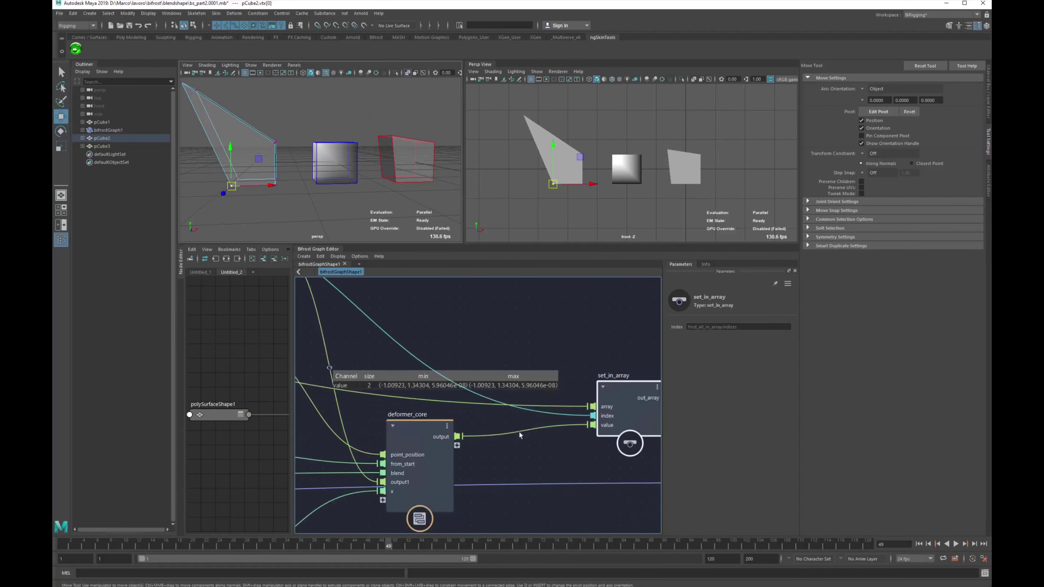
pyautogui.moveTo(335, 385); pyautogui.dragTo(521, 386, button='middle')
pyautogui.scroll(-3, 509, 387)
pyautogui.moveTo(455, 387); pyautogui.dragTo(255, 394, button='middle')
pyautogui.moveTo(529, 394); pyautogui.dragTo(529, 399)
pyautogui.click(533, 349)
pyautogui.press('l')
pyautogui.moveTo(349, 435); pyautogui.dragTo(499, 396, button='middle')
pyautogui.moveTo(298, 406); pyautogui.dragTo(298, 325, button='middle')
pyautogui.scroll(3, 559, 426)
pyautogui.keyDown('alt'); pyautogui.moveTo(604, 426); pyautogui.dragTo(597, 424, button='right'); pyautogui.keyUp('alt')
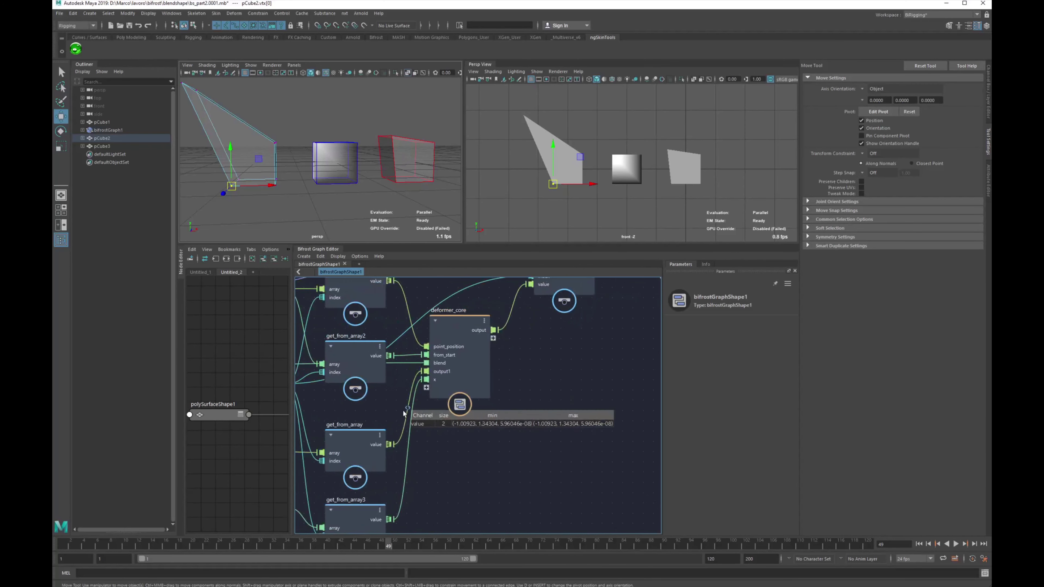
# Move set_point_position and output farther from set_in_array and add a watchpoint on the out_array to positions connection
pyautogui.moveTo(435, 402); pyautogui.dragTo(391, 460, button='middle')
pyautogui.moveTo(603, 353); pyautogui.dragTo(545, 379, button='middle')
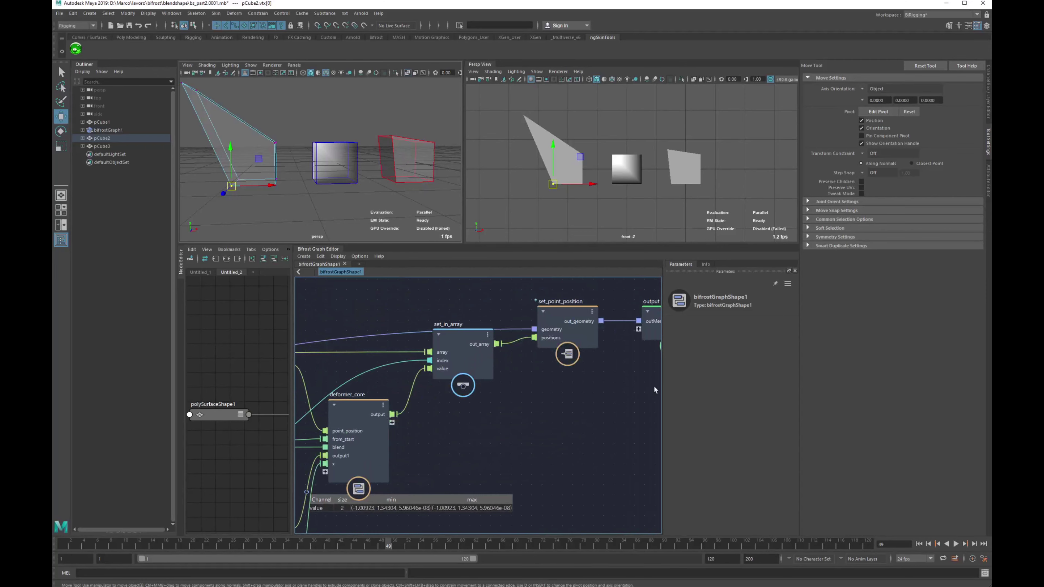
pyautogui.moveTo(653, 384); pyautogui.dragTo(627, 328)
pyautogui.click(563, 379)
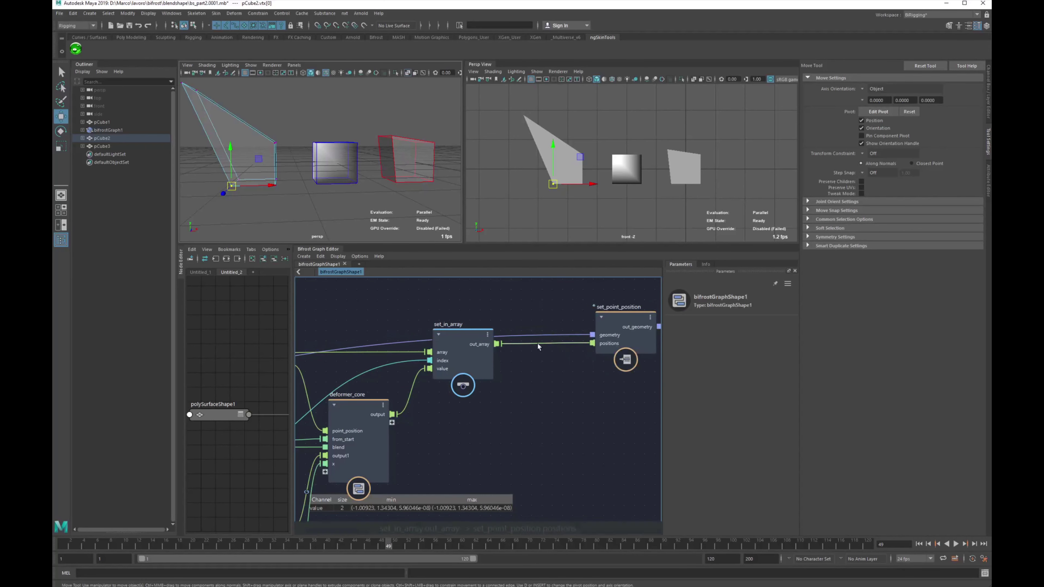
pyautogui.rightClick(538, 343)
pyautogui.click(546, 357)
pyautogui.moveTo(480, 350); pyautogui.dragTo(508, 392)
# Move delay_map up above get_from_array1 so it clears the watchpoint on pp_A's point_position connection
pyautogui.moveTo(520, 419); pyautogui.dragTo(733, 325, button='middle')
pyautogui.moveTo(376, 415); pyautogui.dragTo(546, 354, button='middle')
pyautogui.moveTo(427, 380); pyautogui.dragTo(425, 459, button='middle')
pyautogui.moveTo(402, 345); pyautogui.dragTo(424, 484, button='middle')
pyautogui.moveTo(388, 386); pyautogui.dragTo(449, 378, button='middle')
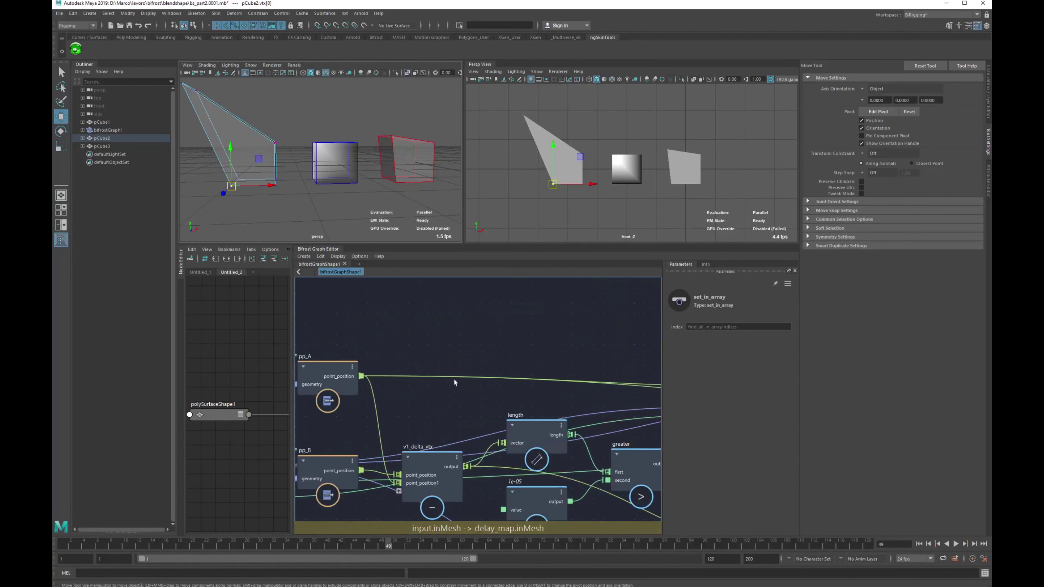
pyautogui.moveTo(521, 417); pyautogui.dragTo(274, 365, button='middle')
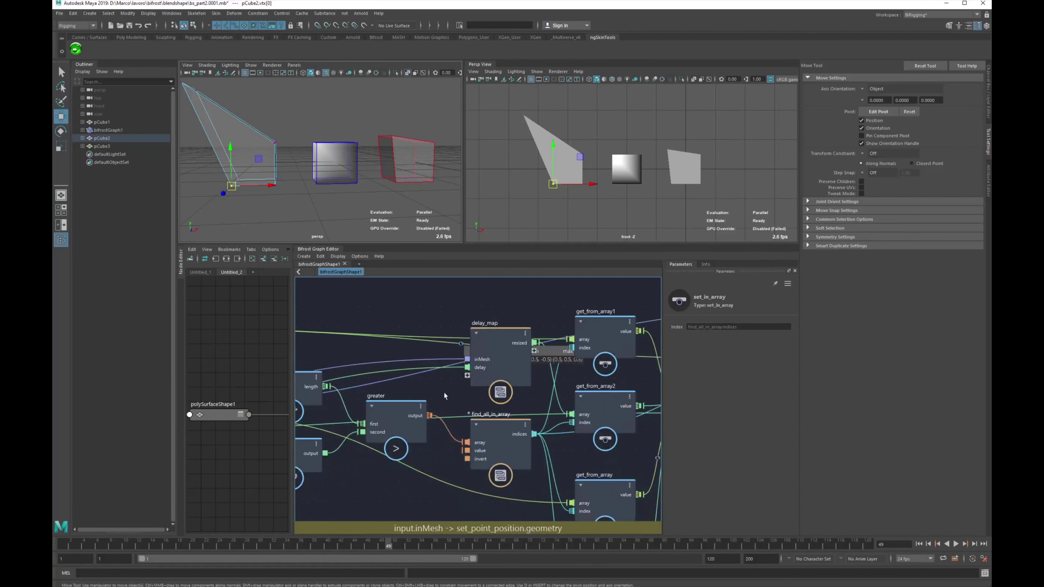
pyautogui.moveTo(436, 391); pyautogui.dragTo(294, 384, button='middle')
pyautogui.moveTo(403, 397); pyautogui.dragTo(474, 423, button='middle')
pyautogui.moveTo(425, 347); pyautogui.dragTo(456, 285)
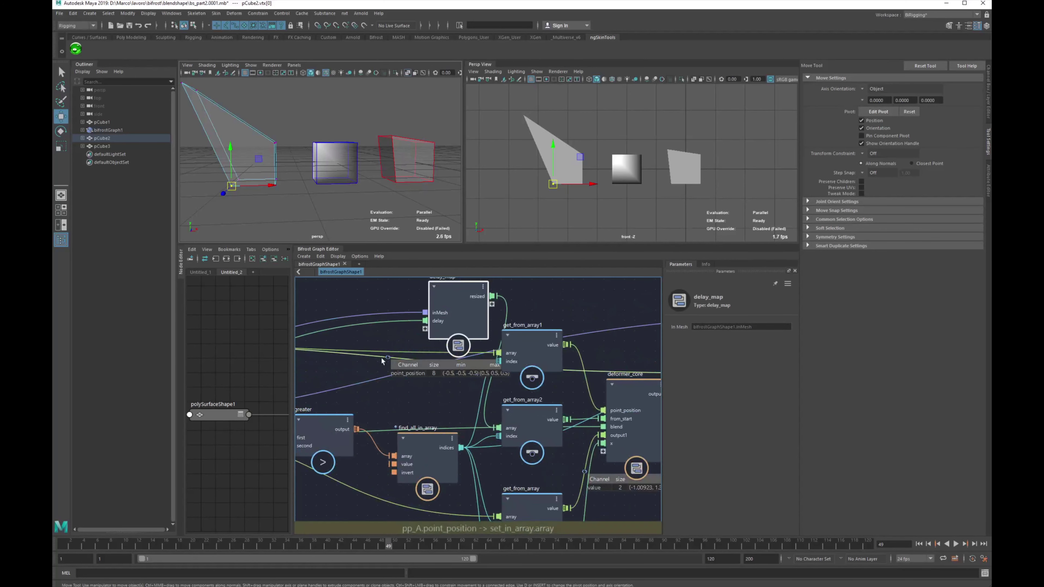
# Add a watchpoint on the connection from deformer_core's output to set_in_array's value, and shift set_in_array to make room
pyautogui.scroll(-3, 460, 401)
pyautogui.moveTo(459, 398); pyautogui.dragTo(395, 358, button='middle')
pyautogui.scroll(3, 394, 359)
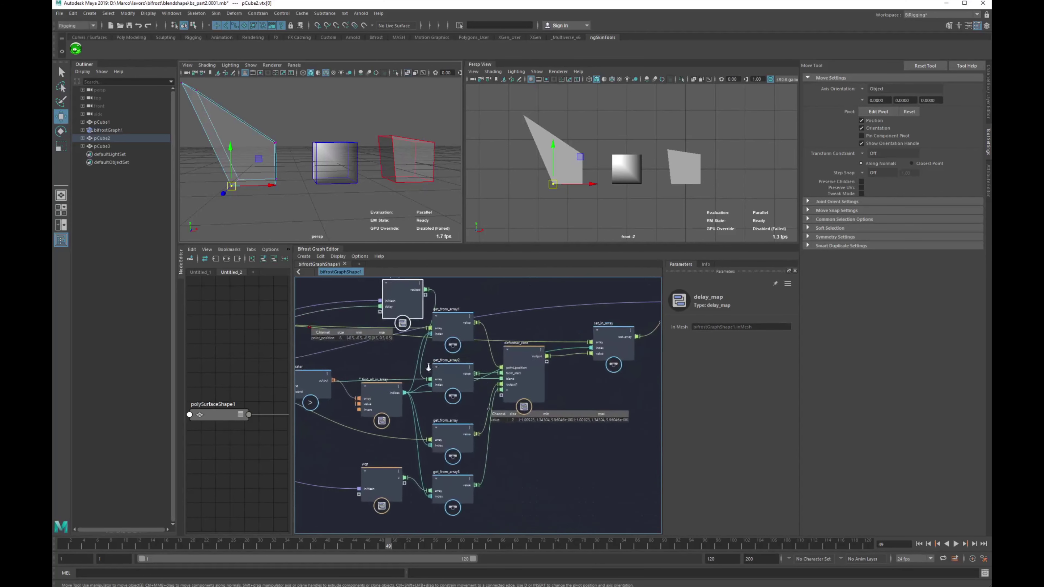
pyautogui.moveTo(564, 397); pyautogui.dragTo(452, 372, button='middle')
pyautogui.moveTo(450, 412); pyautogui.dragTo(410, 442, button='middle')
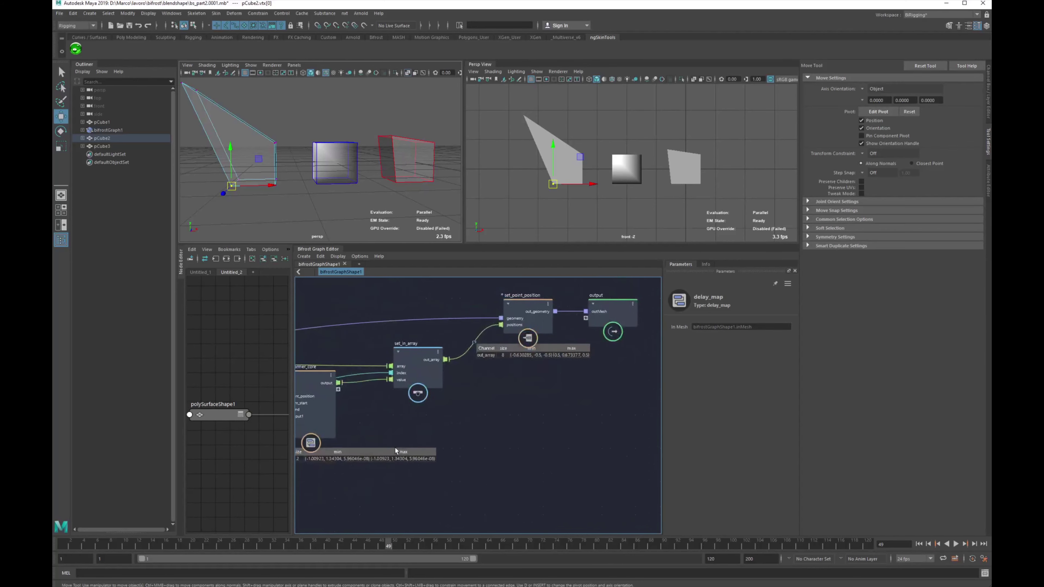
pyautogui.moveTo(485, 349); pyautogui.dragTo(555, 338, button='middle')
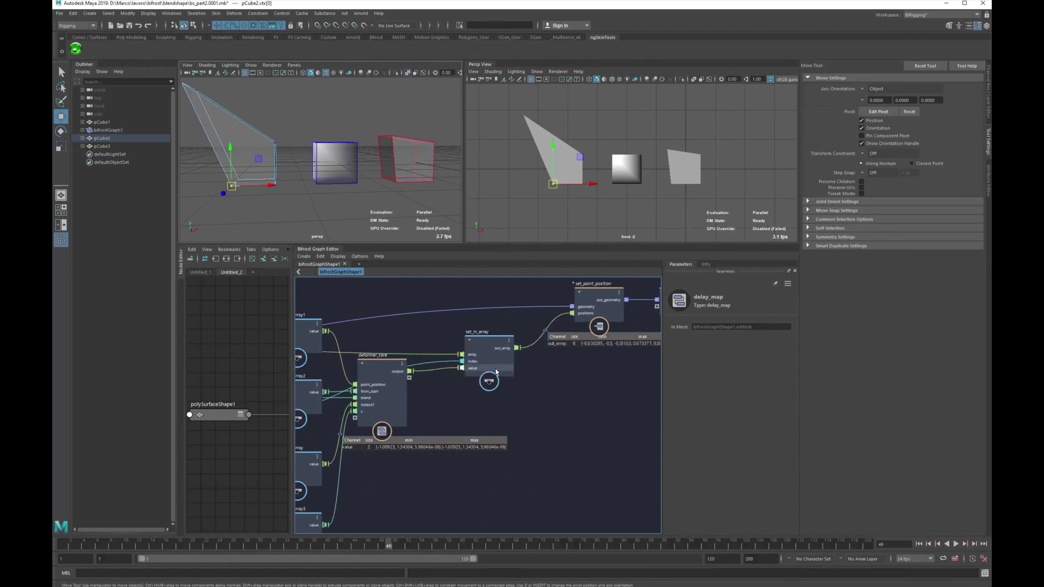
pyautogui.rightClick(423, 371)
pyautogui.click(434, 384)
pyautogui.moveTo(478, 365); pyautogui.dragTo(486, 343)
pyautogui.moveTo(478, 347); pyautogui.dragTo(560, 355, button='middle')
# Scrub to frame 83 and pull vertex 6 of pCube2 outward from the mesh
pyautogui.click(259, 211)
pyautogui.keyDown('alt'); pyautogui.moveTo(258, 212); pyautogui.dragTo(294, 217); pyautogui.keyUp('alt')
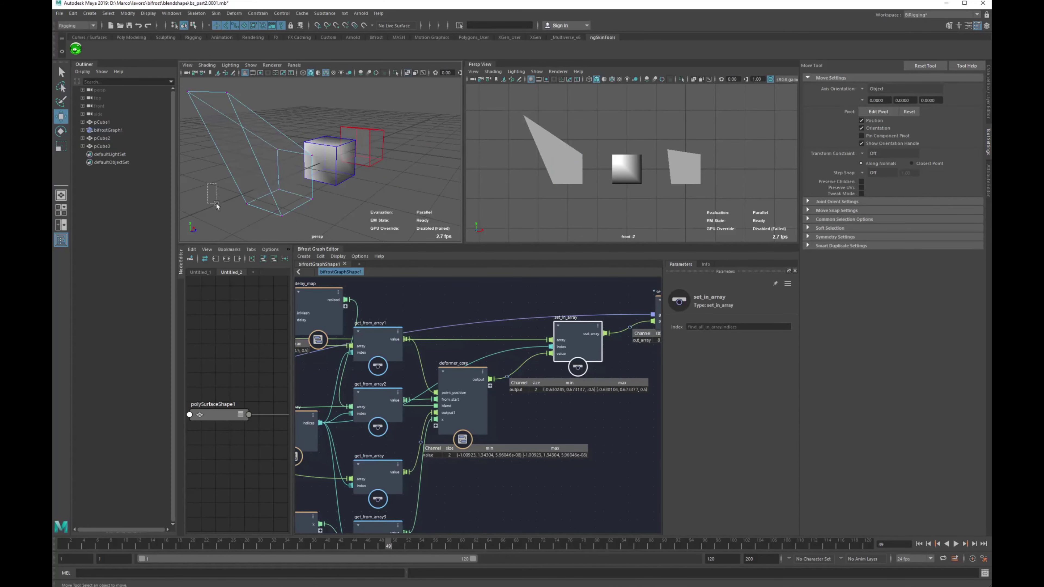
pyautogui.moveTo(224, 218); pyautogui.dragTo(267, 206)
pyautogui.scroll(-3, 287, 214)
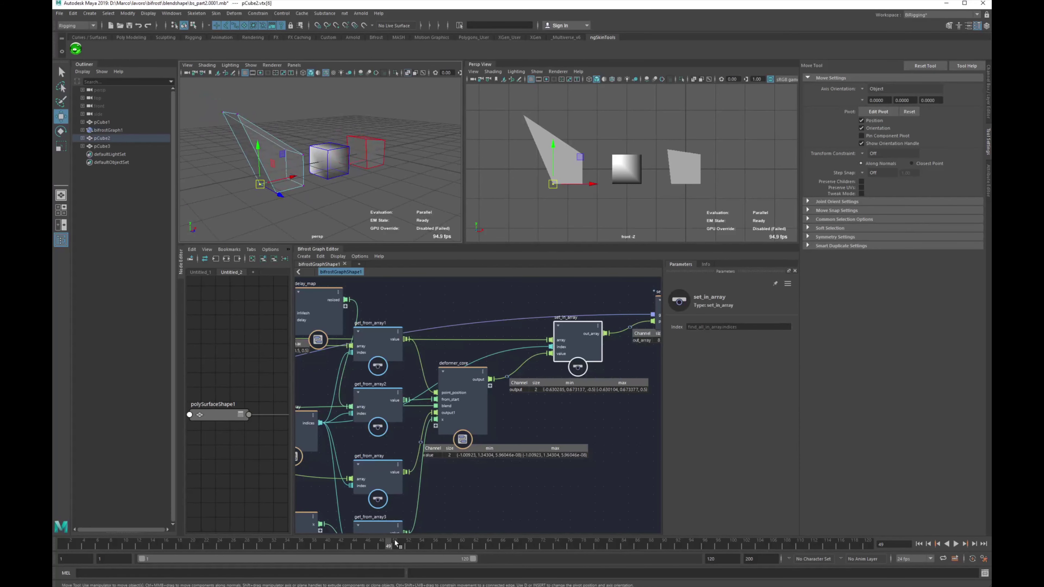
pyautogui.moveTo(397, 544); pyautogui.dragTo(619, 544)
pyautogui.keyDown('alt'); pyautogui.moveTo(269, 197); pyautogui.dragTo(238, 197); pyautogui.keyUp('alt')
pyautogui.scroll(4, 379, 183)
pyautogui.keyDown('alt'); pyautogui.moveTo(379, 184); pyautogui.dragTo(330, 199); pyautogui.keyUp('alt')
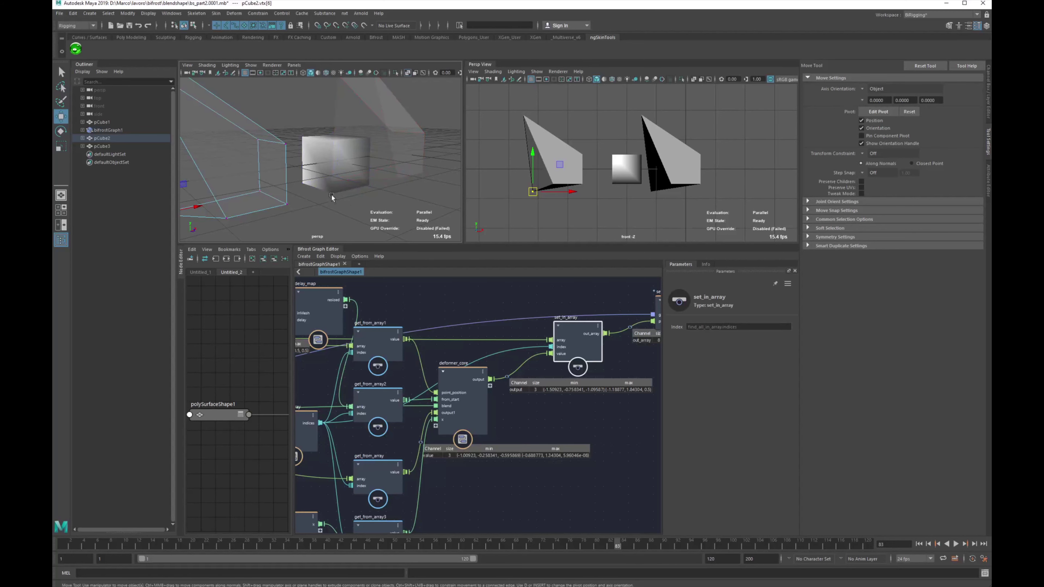
# Switch the perspective view to opaque shading and examine the deformed meshes against the array watchpoints
pyautogui.press('4')
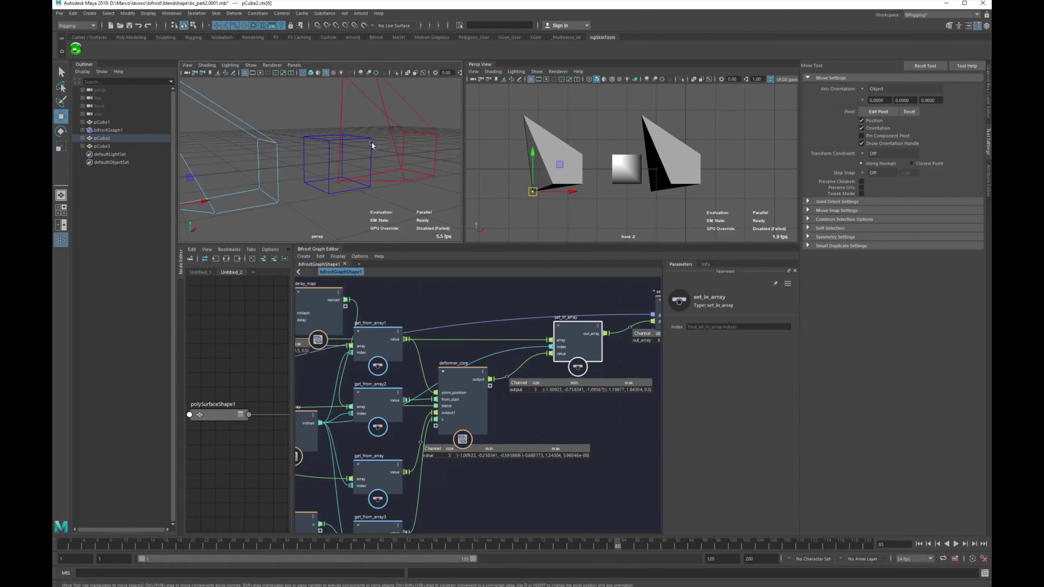
pyautogui.click(311, 74)
pyautogui.moveTo(370, 157)
pyautogui.keyDown('alt'); pyautogui.mouseDown()
pyautogui.moveTo(333, 169)
pyautogui.moveTo(356, 131)
pyautogui.mouseUp(); pyautogui.keyUp('alt')
pyautogui.click(319, 73)
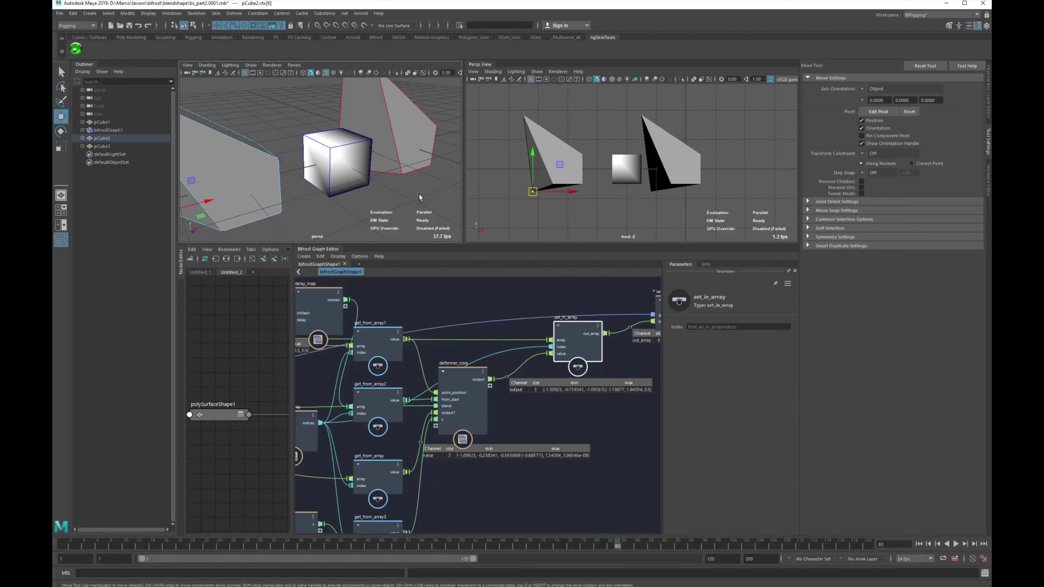
pyautogui.keyDown('alt'); pyautogui.moveTo(403, 180); pyautogui.dragTo(255, 193); pyautogui.keyUp('alt')
pyautogui.scroll(2, 598, 437)
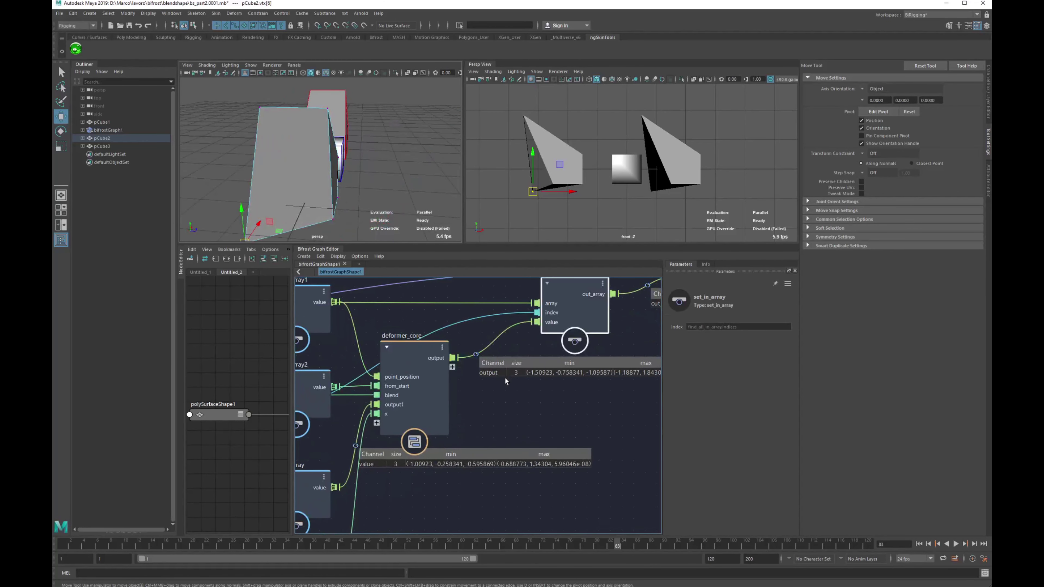
pyautogui.keyDown('alt'); pyautogui.moveTo(505, 382); pyautogui.dragTo(555, 385, button='middle'); pyautogui.keyUp('alt')
pyautogui.keyDown('alt'); pyautogui.moveTo(361, 202); pyautogui.dragTo(322, 210); pyautogui.keyUp('alt')
pyautogui.keyDown('alt'); pyautogui.moveTo(322, 214); pyautogui.dragTo(328, 174, button='middle'); pyautogui.keyUp('alt')
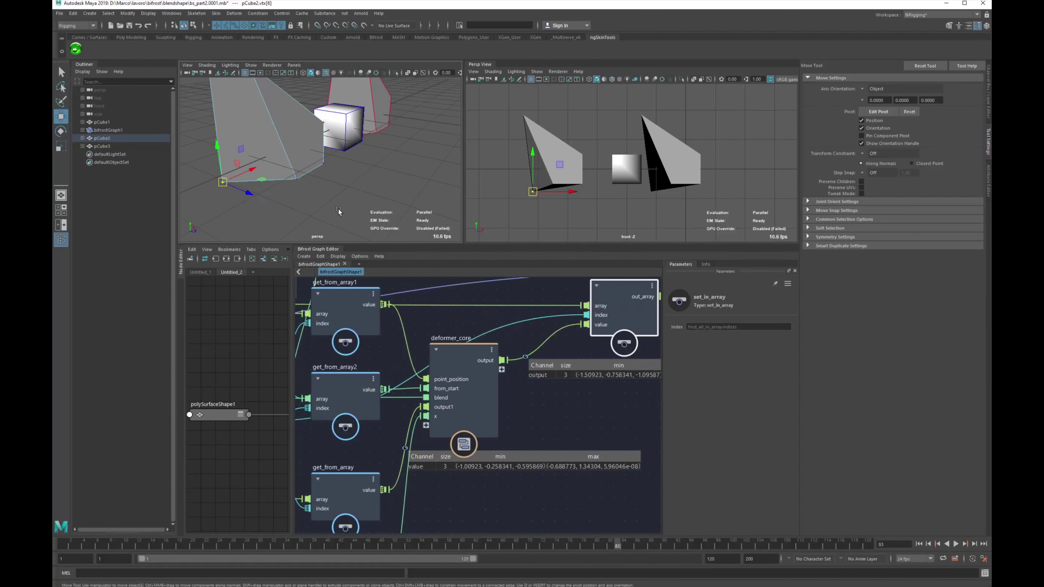
# Select vertex 0 of pCube2 and pull it down and outward
pyautogui.click(338, 209)
pyautogui.moveTo(286, 169); pyautogui.dragTo(364, 160)
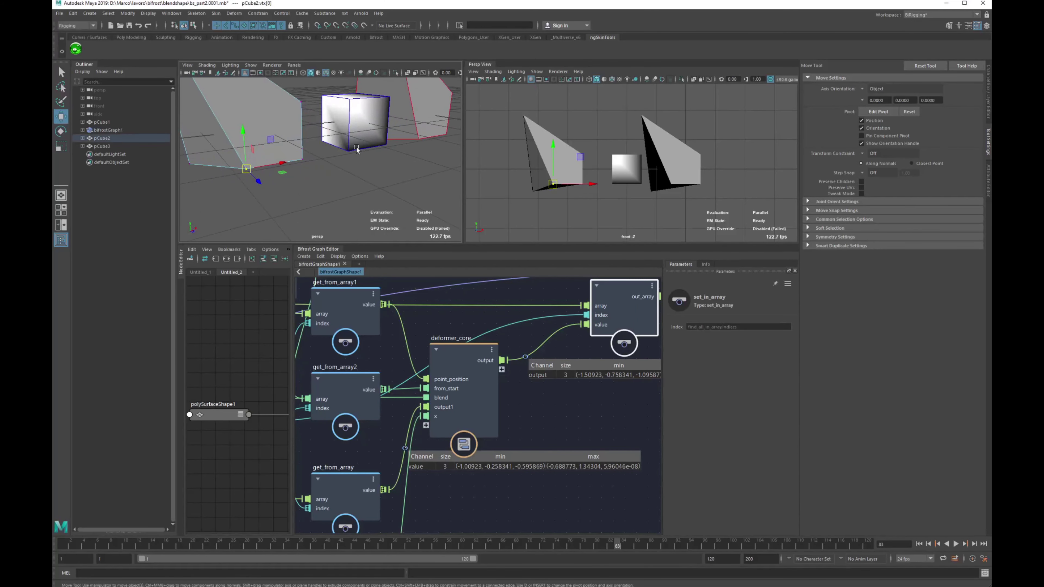
pyautogui.keyDown('alt'); pyautogui.moveTo(348, 189); pyautogui.dragTo(320, 187, button='right'); pyautogui.keyUp('alt')
pyautogui.moveTo(298, 137); pyautogui.dragTo(280, 164)
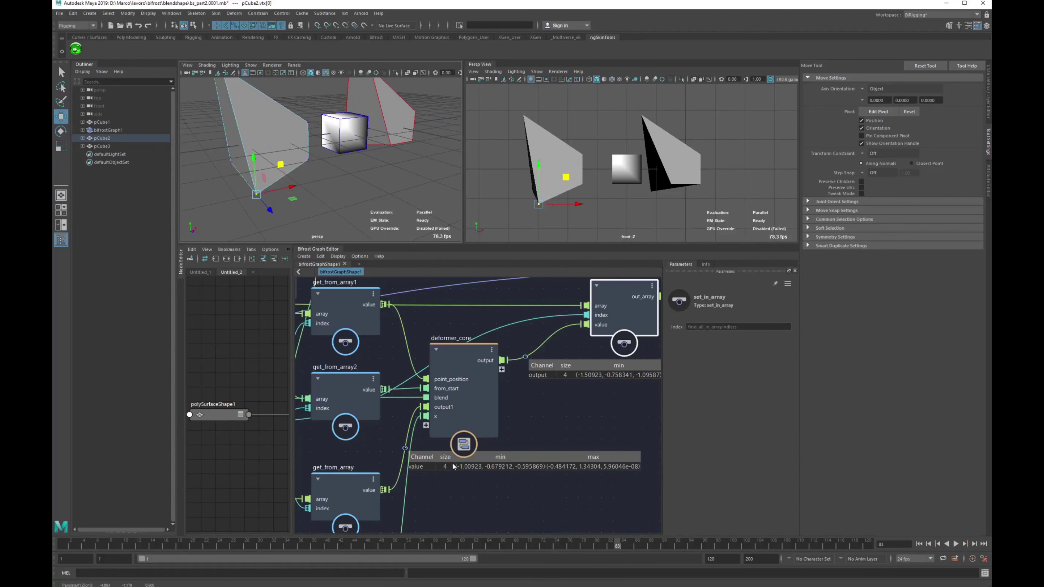
pyautogui.keyDown('alt'); pyautogui.moveTo(410, 157); pyautogui.dragTo(388, 164); pyautogui.keyUp('alt')
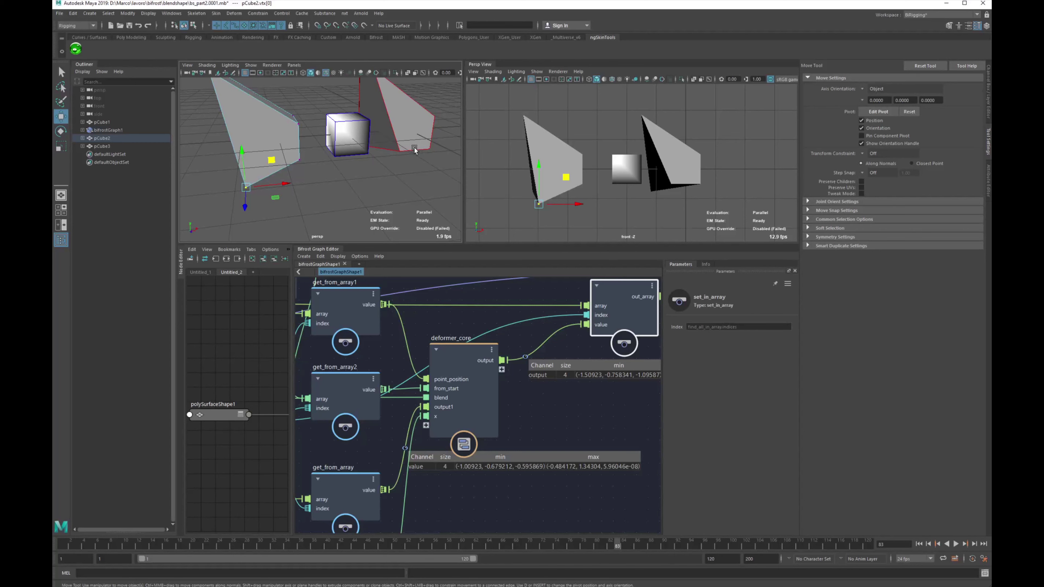
# Return pCube2 from vertex editing to object mode and clear the selection
pyautogui.moveTo(271, 142); pyautogui.dragTo(303, 98, button='right')
pyautogui.keyDown('alt'); pyautogui.moveTo(316, 179); pyautogui.dragTo(334, 210, button='middle'); pyautogui.keyUp('alt')
pyautogui.scroll(-2, 334, 210)
pyautogui.click(334, 210)
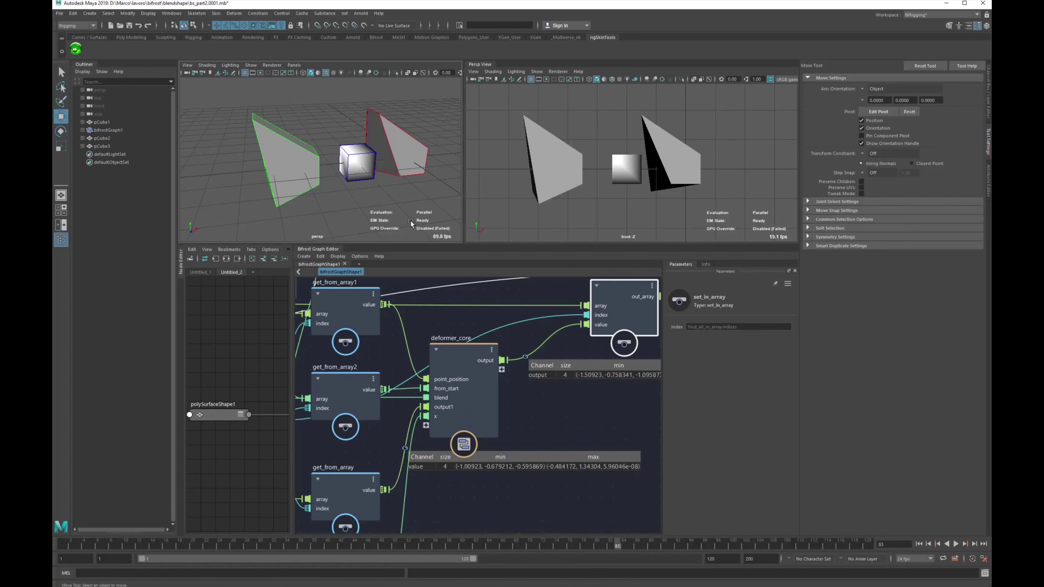
pyautogui.press('space')
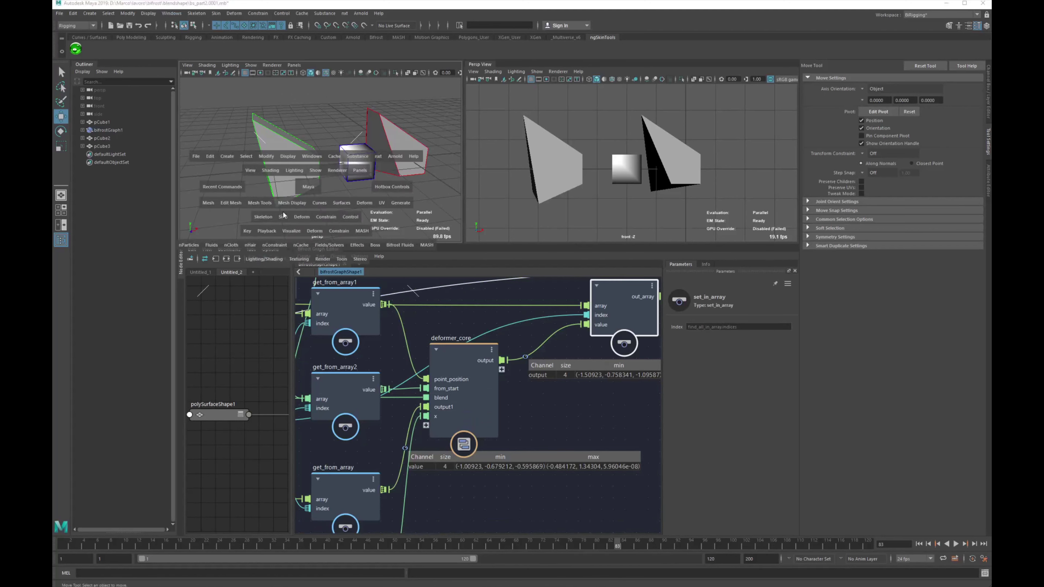
pyautogui.click(295, 203)
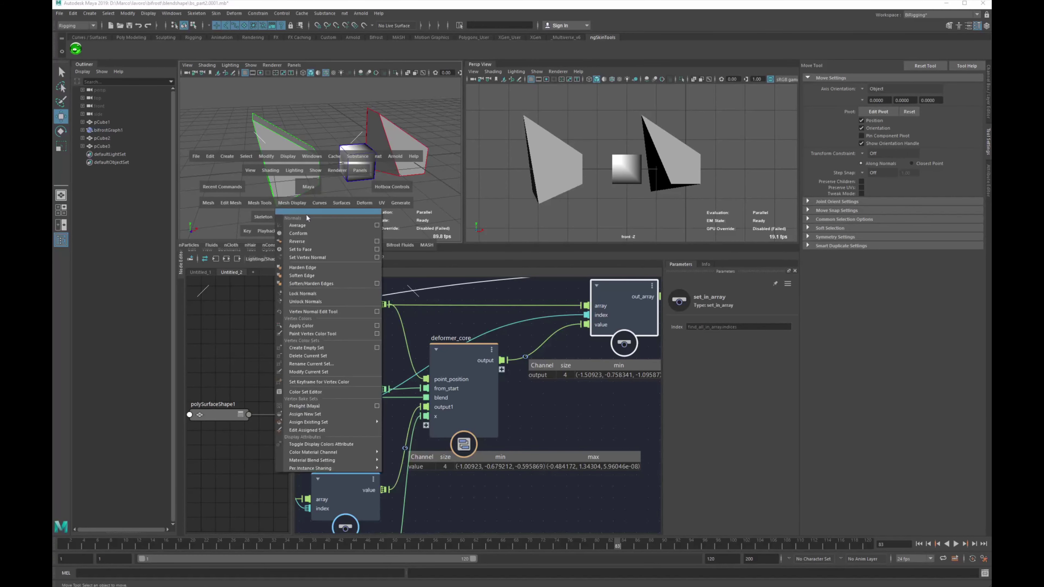
pyautogui.click(330, 392)
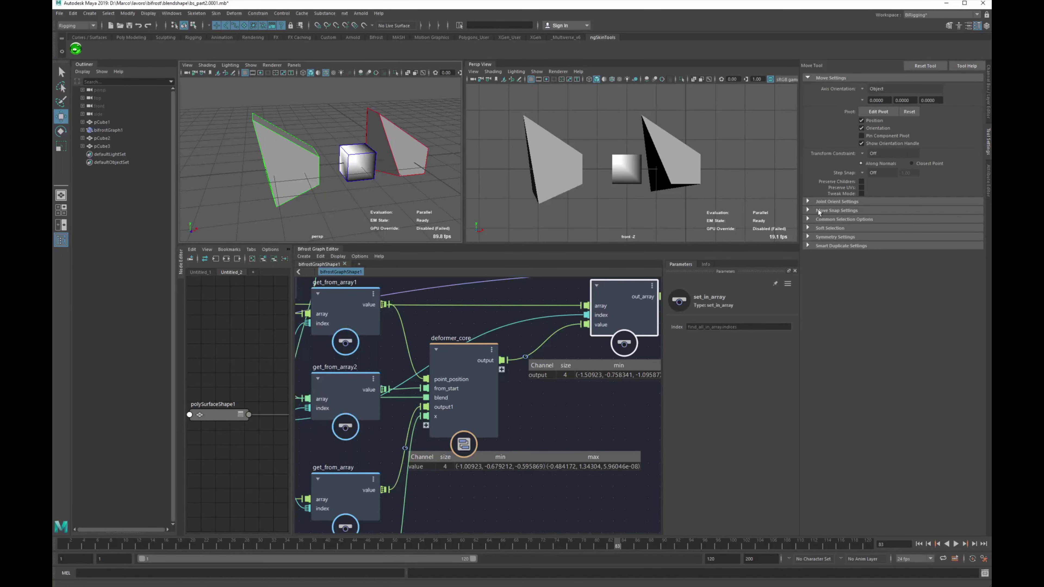
# Move the length, 1e-05, greater and find_all_in_array nodes together to the empty area above the graph
pyautogui.keyDown('alt'); pyautogui.moveTo(442, 174); pyautogui.dragTo(455, 166); pyautogui.keyUp('alt')
pyautogui.scroll(-3, 489, 403)
pyautogui.keyDown('alt'); pyautogui.moveTo(485, 399); pyautogui.dragTo(598, 416, button='middle'); pyautogui.keyUp('alt')
pyautogui.keyDown('alt'); pyautogui.moveTo(355, 348); pyautogui.dragTo(644, 339, button='middle'); pyautogui.keyUp('alt')
pyautogui.keyDown('alt'); pyautogui.moveTo(454, 363); pyautogui.dragTo(387, 368, button='middle'); pyautogui.keyUp('alt')
pyautogui.keyDown('alt'); pyautogui.moveTo(566, 461); pyautogui.dragTo(502, 455, button='middle'); pyautogui.keyUp('alt')
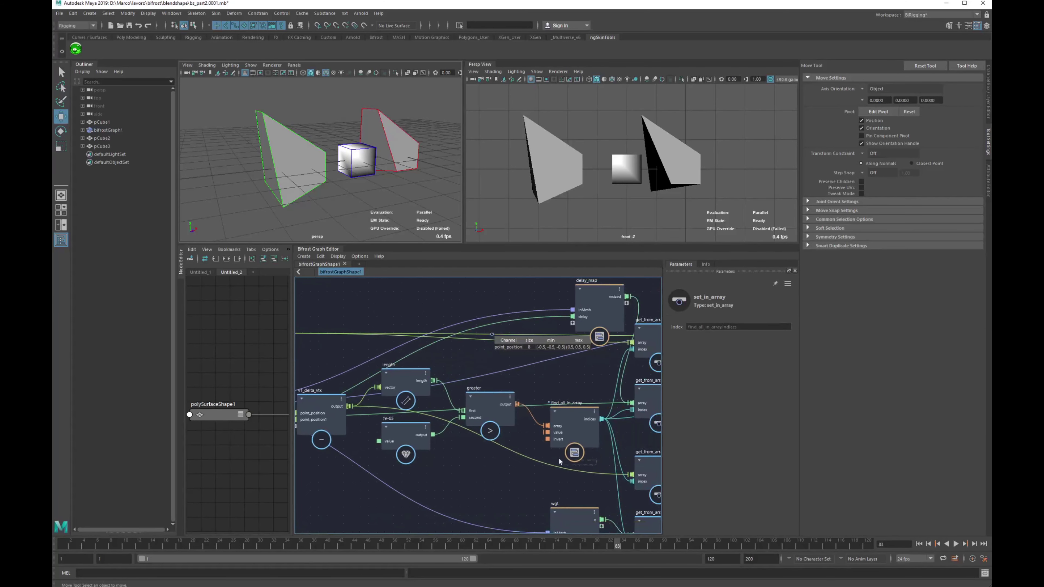
pyautogui.moveTo(423, 390); pyautogui.dragTo(415, 378)
pyautogui.scroll(-2, 516, 420)
pyautogui.moveTo(564, 418); pyautogui.dragTo(483, 271)
pyautogui.keyDown('alt'); pyautogui.moveTo(529, 371); pyautogui.dragTo(567, 499, button='middle'); pyautogui.keyUp('alt')
pyautogui.moveTo(518, 412); pyautogui.dragTo(590, 345)
# Move the input, pp_A, pp_B and v1_delta_vtx nodes together back and slightly up from the rest of the graph
pyautogui.scroll(-2, 492, 394)
pyautogui.keyDown('alt'); pyautogui.moveTo(346, 402); pyautogui.dragTo(405, 359, button='middle'); pyautogui.keyUp('alt')
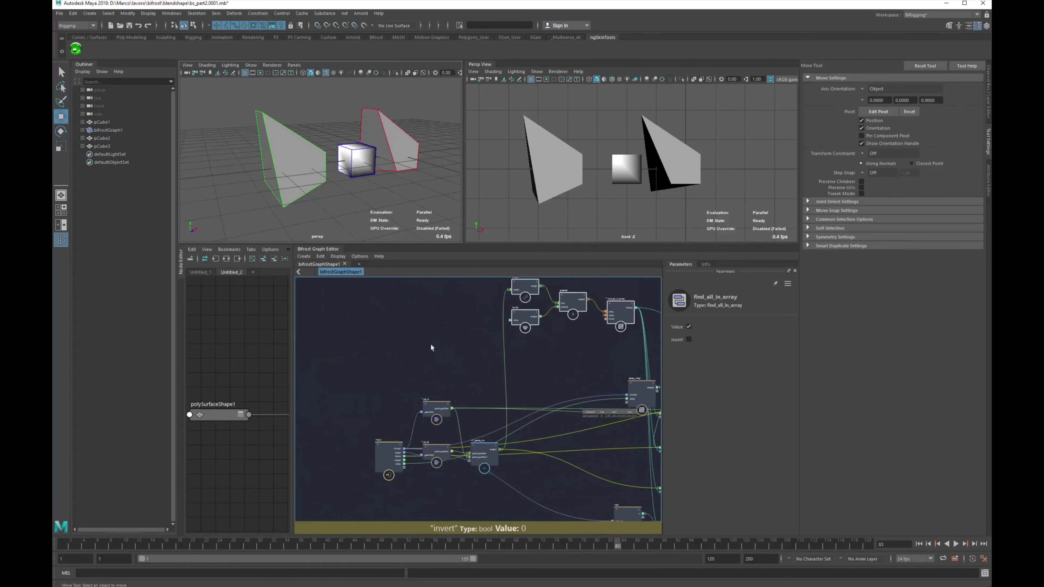
pyautogui.moveTo(404, 402); pyautogui.dragTo(497, 493)
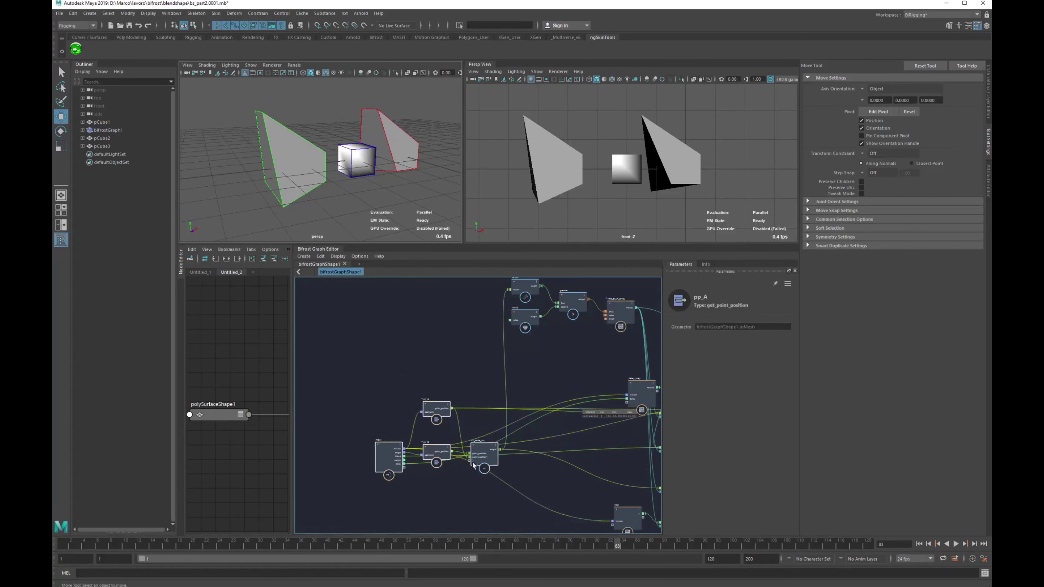
pyautogui.moveTo(484, 454); pyautogui.dragTo(432, 432)
# Create a backdrop around the length, 1e-05, greater and find_all_in_array nodes
pyautogui.moveTo(467, 316); pyautogui.dragTo(395, 366, button='middle')
pyautogui.moveTo(440, 294); pyautogui.dragTo(568, 423)
pyautogui.click(556, 392)
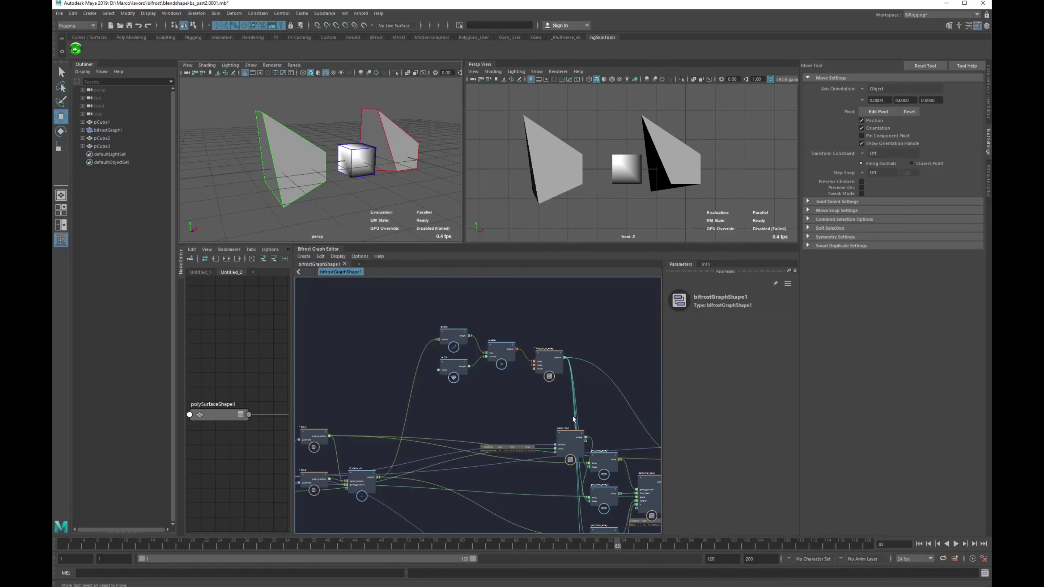
pyautogui.moveTo(541, 398); pyautogui.dragTo(586, 404)
pyautogui.rightClick(528, 313)
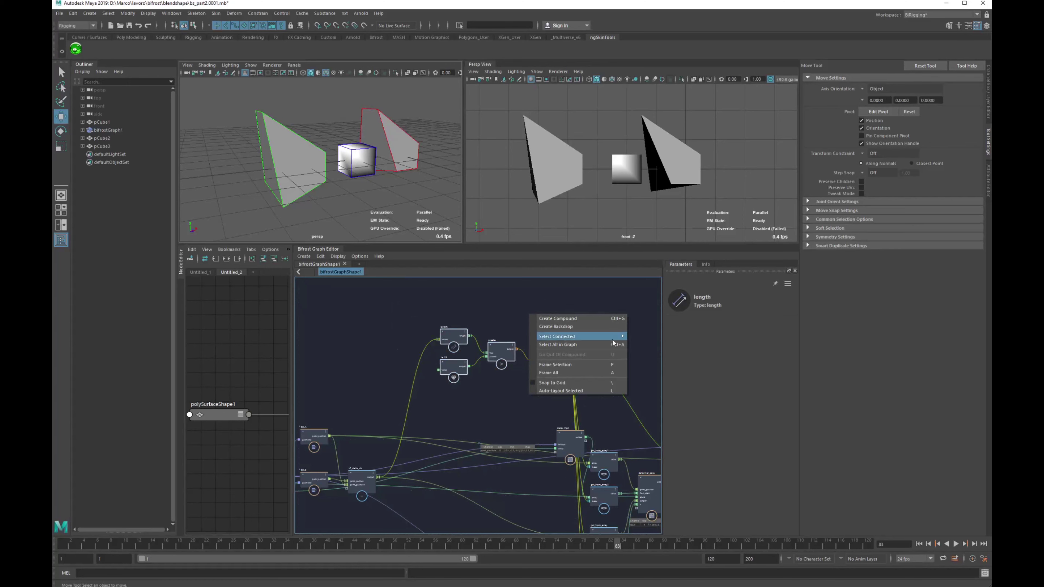
pyautogui.click(592, 319)
# Widen the backdrop and space out find_all_in_array and greater inside it
pyautogui.click(567, 392)
pyautogui.moveTo(567, 385); pyautogui.dragTo(605, 383)
pyautogui.moveTo(549, 356); pyautogui.dragTo(590, 355)
pyautogui.moveTo(498, 341)
pyautogui.mouseDown()
pyautogui.moveTo(527, 346)
pyautogui.moveTo(458, 338)
pyautogui.moveTo(505, 351)
pyautogui.mouseUp()
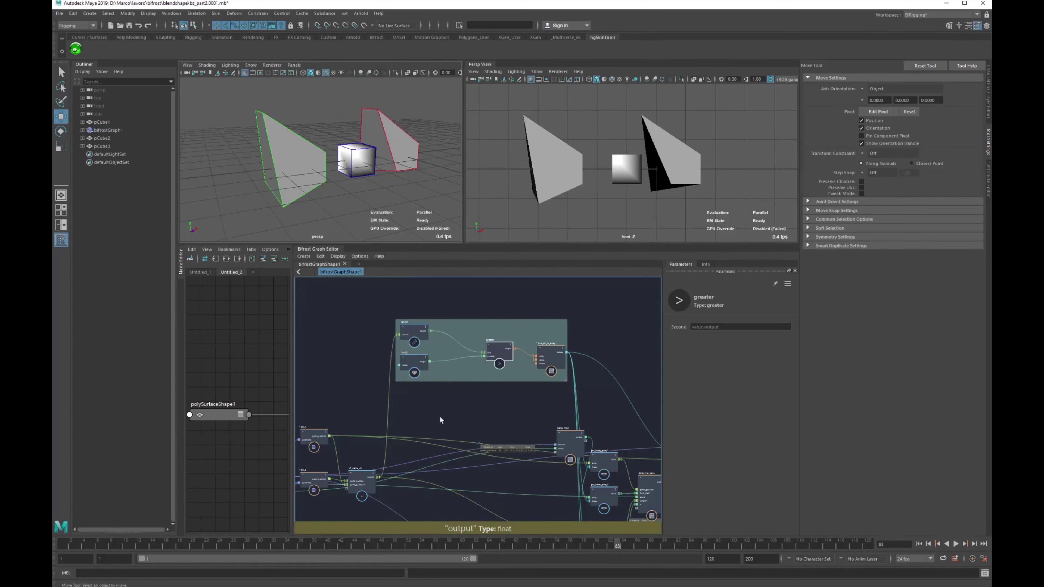
# Move the wgt node up to just below the backdrop, under the 1e-05 node
pyautogui.keyDown('alt'); pyautogui.moveTo(442, 422); pyautogui.dragTo(513, 350, button='middle'); pyautogui.keyUp('alt')
pyautogui.keyDown('alt'); pyautogui.moveTo(556, 397); pyautogui.dragTo(455, 380, button='middle'); pyautogui.keyUp('alt')
pyautogui.scroll(3, 455, 379)
pyautogui.moveTo(558, 505); pyautogui.dragTo(357, 335)
pyautogui.keyDown('alt'); pyautogui.moveTo(358, 334); pyautogui.dragTo(391, 432, button='middle'); pyautogui.keyUp('alt')
pyautogui.moveTo(391, 432); pyautogui.dragTo(387, 373)
pyautogui.keyDown('alt'); pyautogui.moveTo(487, 369); pyautogui.dragTo(472, 408, button='middle'); pyautogui.keyUp('alt')
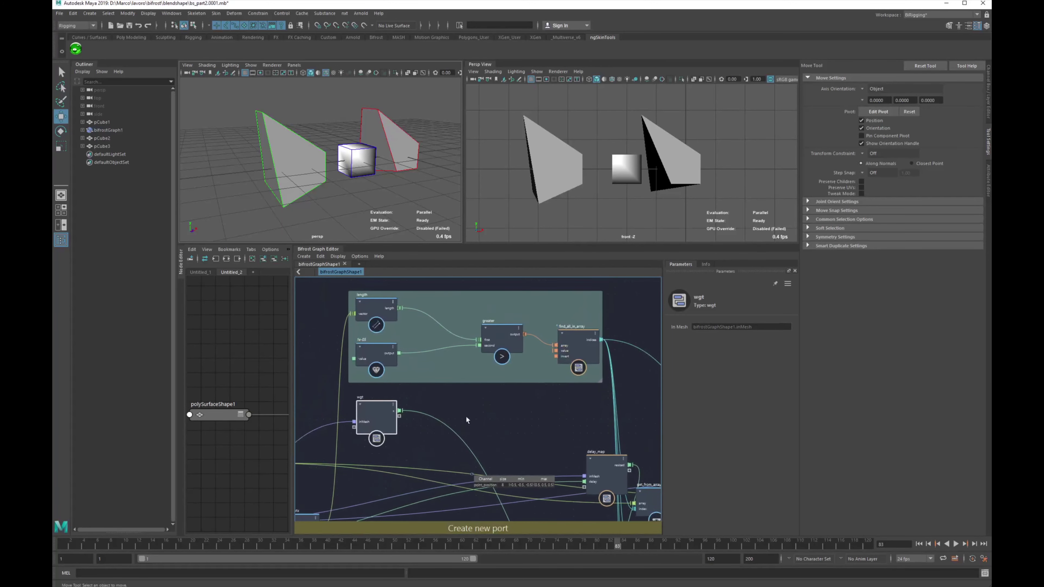
# Extend the backdrop further and move find_all_in_array and greater along to open a gap after length and 1e-05
pyautogui.moveTo(599, 382); pyautogui.dragTo(664, 384)
pyautogui.moveTo(585, 352); pyautogui.dragTo(647, 347)
pyautogui.keyDown('alt'); pyautogui.moveTo(564, 345); pyautogui.dragTo(587, 348, button='middle'); pyautogui.keyUp('alt')
pyautogui.moveTo(529, 335); pyautogui.dragTo(557, 328)
pyautogui.moveTo(495, 375); pyautogui.dragTo(494, 360, button='middle')
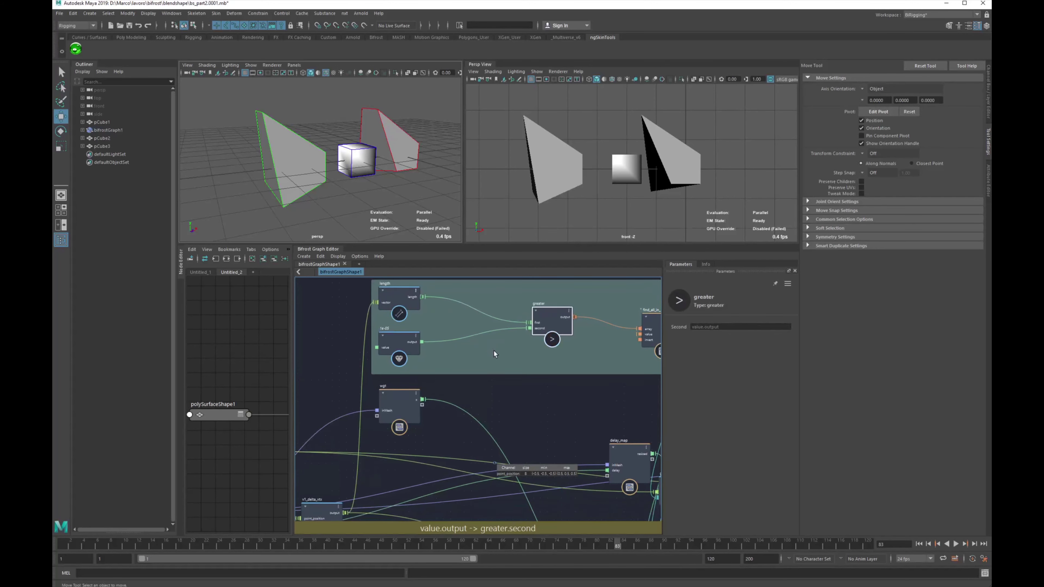
# Add a multiply node fed by the length output and wgt's x, place it beside length, and wire it into greater's first input
pyautogui.press('Tab')
pyautogui.write('mul')
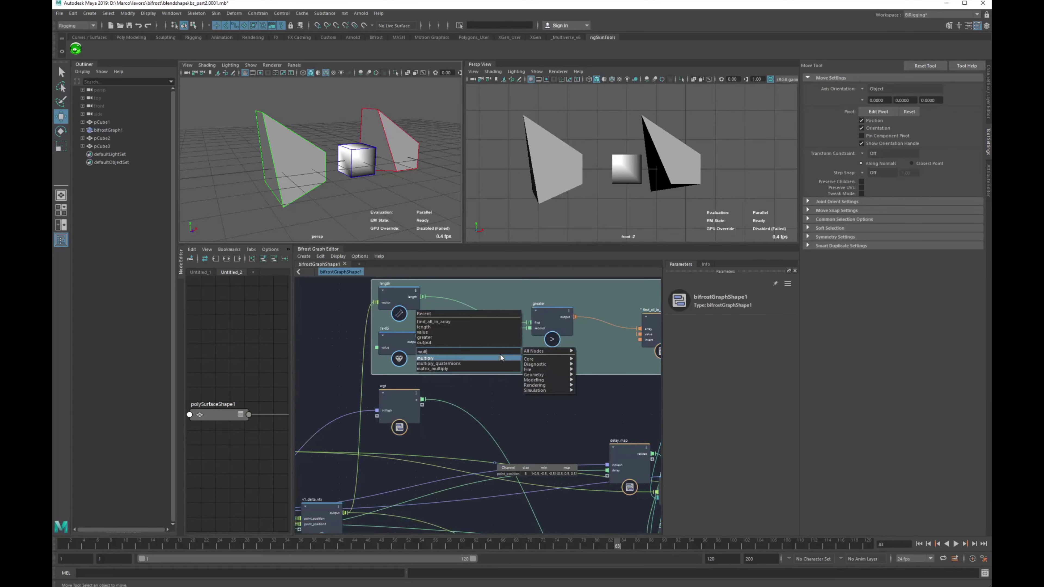
pyautogui.click(500, 354)
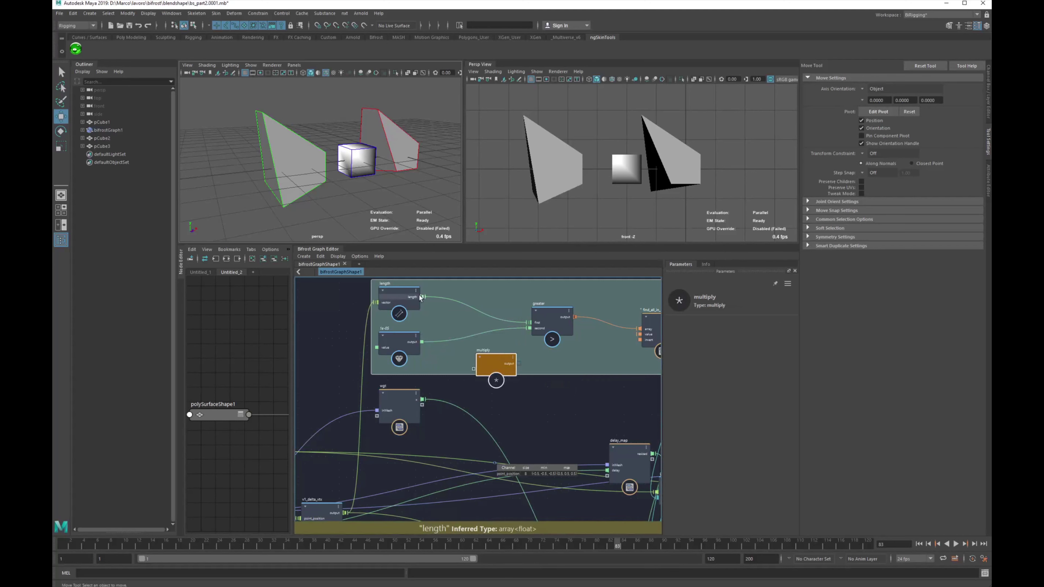
pyautogui.moveTo(481, 369); pyautogui.dragTo(496, 337)
pyautogui.keyDown('alt'); pyautogui.moveTo(559, 403); pyautogui.dragTo(489, 475, button='middle'); pyautogui.keyUp('alt')
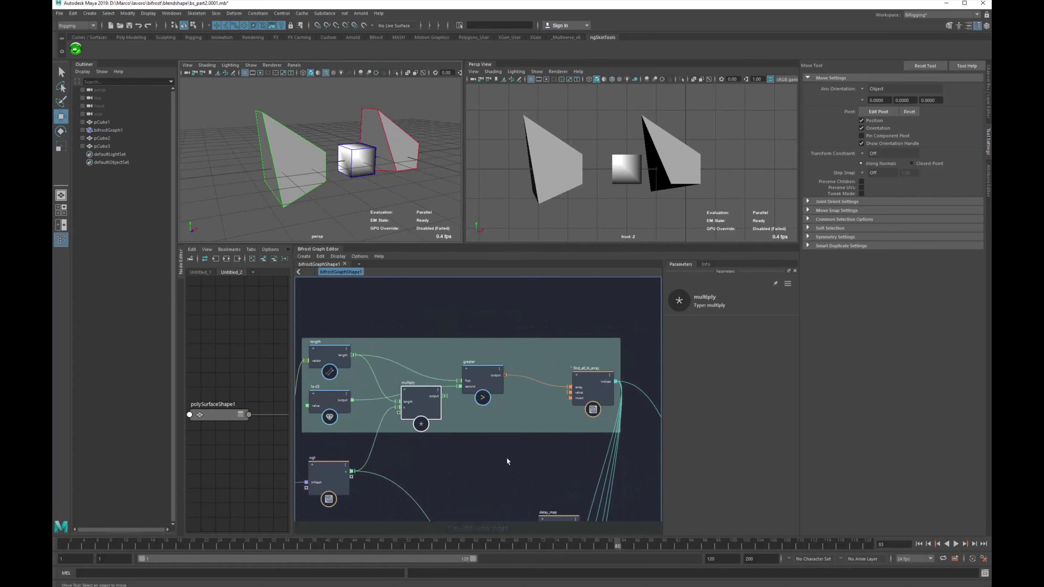
pyautogui.moveTo(423, 408); pyautogui.dragTo(404, 369)
pyautogui.scroll(2, 467, 404)
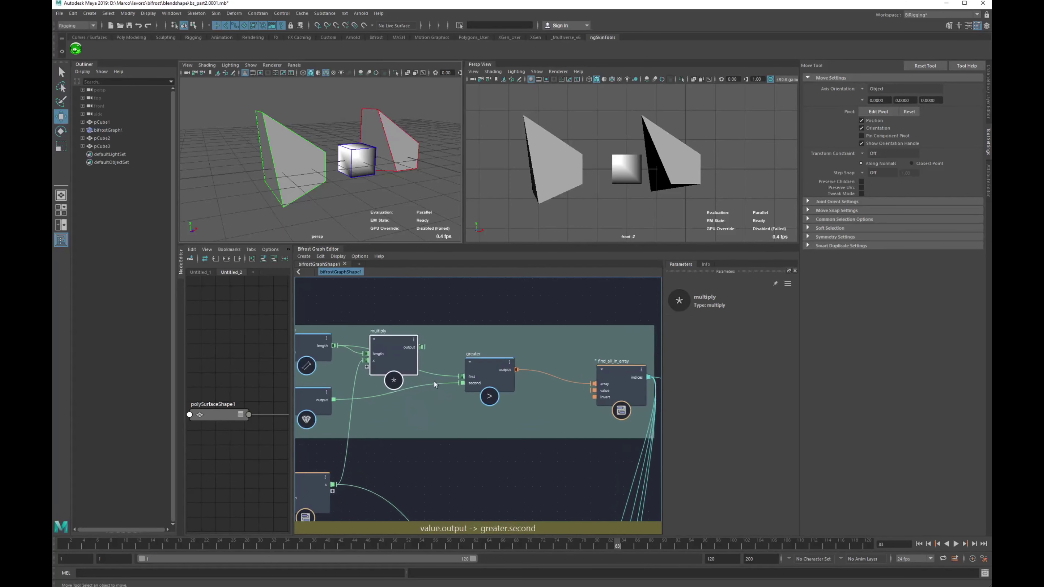
pyautogui.keyDown('alt'); pyautogui.moveTo(352, 414); pyautogui.dragTo(411, 415, button='middle'); pyautogui.keyUp('alt')
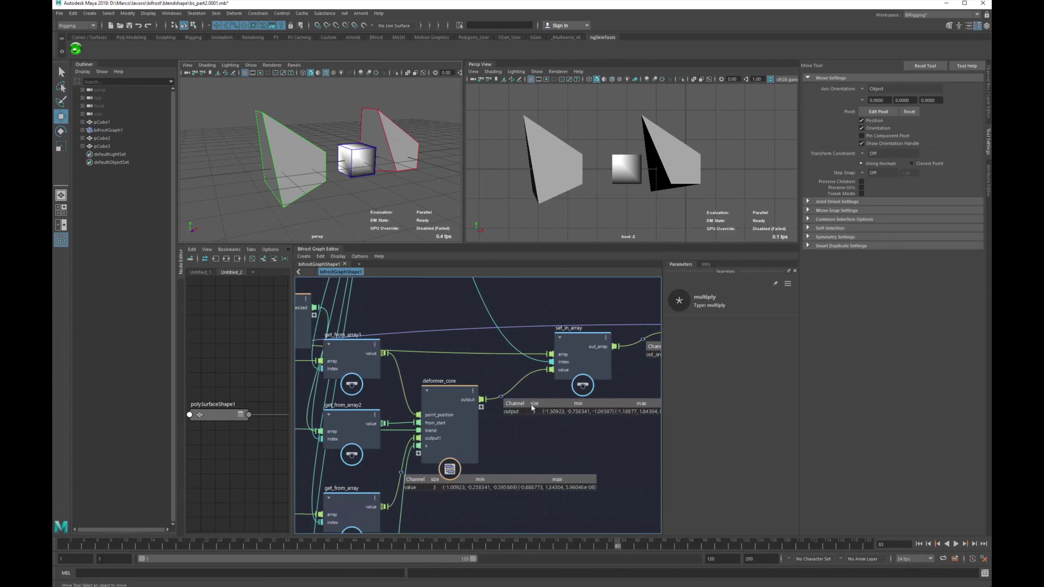
# Add a watchpoint on the connection from find_all_in_array's indices to set_in_array, and place it next to the find_all_in_array node
pyautogui.keyDown('alt'); pyautogui.moveTo(468, 380); pyautogui.dragTo(524, 397, button='middle'); pyautogui.keyUp('alt')
pyautogui.keyDown('alt'); pyautogui.moveTo(524, 397); pyautogui.dragTo(480, 381, button='right'); pyautogui.keyUp('alt')
pyautogui.keyDown('alt'); pyautogui.moveTo(538, 417); pyautogui.dragTo(581, 456, button='middle'); pyautogui.keyUp('alt')
pyautogui.keyDown('alt'); pyautogui.moveTo(581, 455); pyautogui.dragTo(558, 439, button='right'); pyautogui.keyUp('alt')
pyautogui.keyDown('alt'); pyautogui.moveTo(557, 439); pyautogui.dragTo(578, 463, button='middle'); pyautogui.keyUp('alt')
pyautogui.keyDown('alt'); pyautogui.moveTo(540, 413); pyautogui.dragTo(599, 482, button='middle'); pyautogui.keyUp('alt')
pyautogui.keyDown('alt'); pyautogui.moveTo(544, 381); pyautogui.dragTo(560, 369, button='right'); pyautogui.keyUp('alt')
pyautogui.moveTo(557, 357); pyautogui.dragTo(530, 353)
pyautogui.scroll(2, 530, 366)
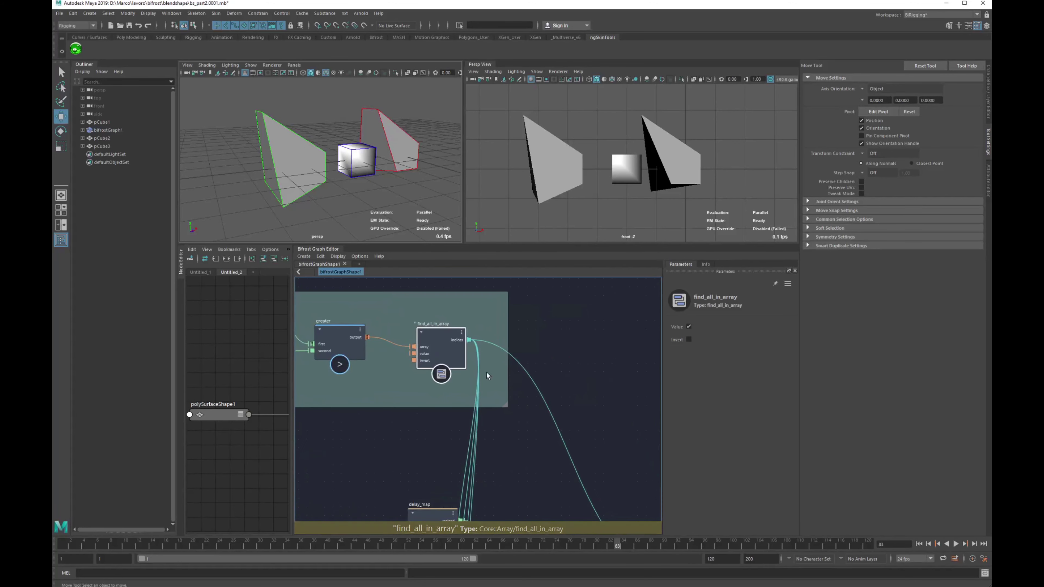
pyautogui.rightClick(534, 382)
pyautogui.click(552, 394)
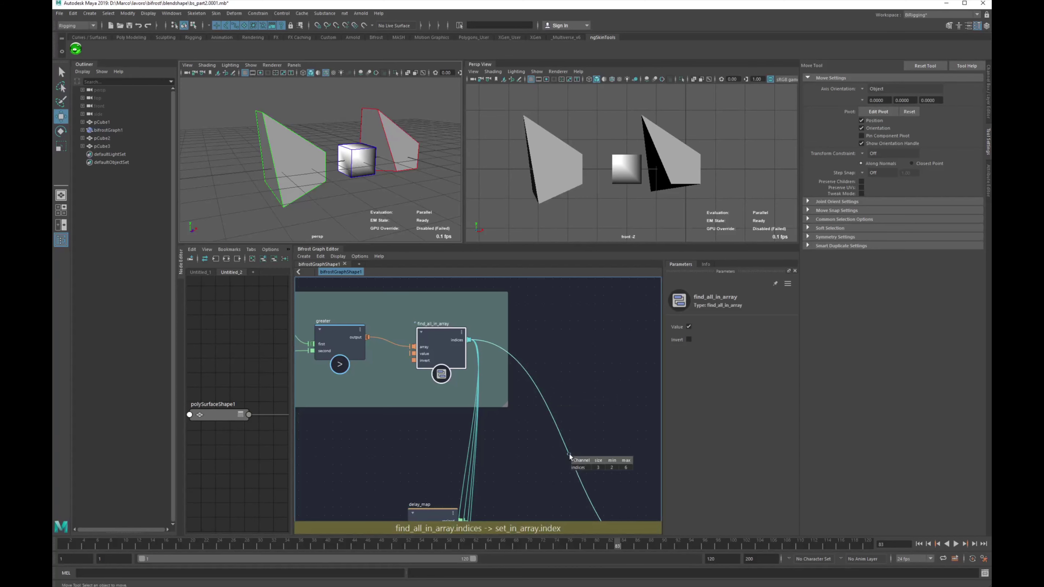
pyautogui.moveTo(569, 454); pyautogui.dragTo(491, 344)
# Collapse the Node Editor so the Bifrost graph shows the whole backdrop from length to find_all_in_array
pyautogui.keyDown('alt'); pyautogui.moveTo(521, 419); pyautogui.dragTo(615, 438, button='middle'); pyautogui.keyUp('alt')
pyautogui.keyDown('alt'); pyautogui.moveTo(615, 439); pyautogui.dragTo(563, 435, button='right'); pyautogui.keyUp('alt')
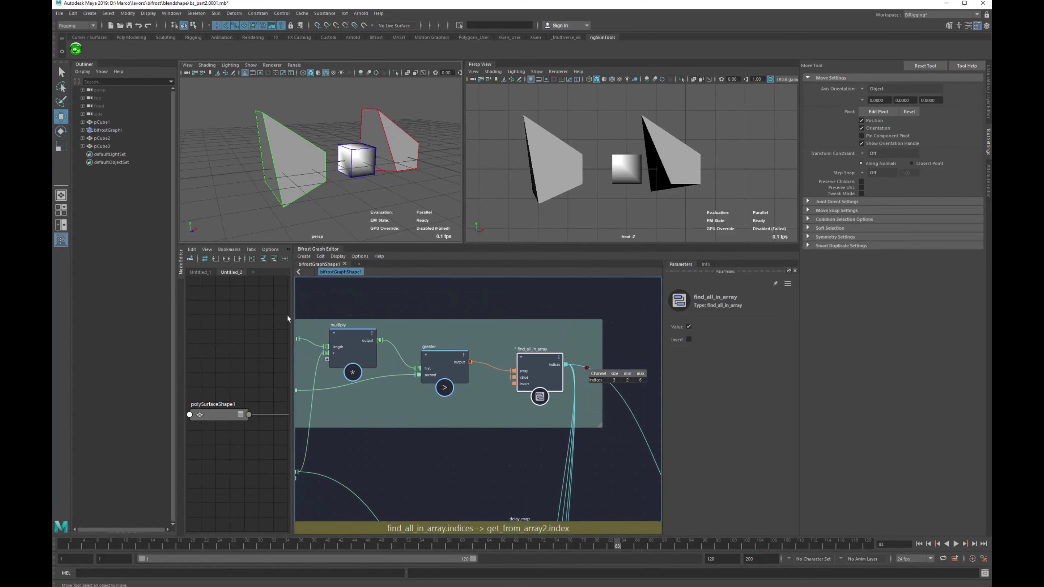
pyautogui.click(182, 263)
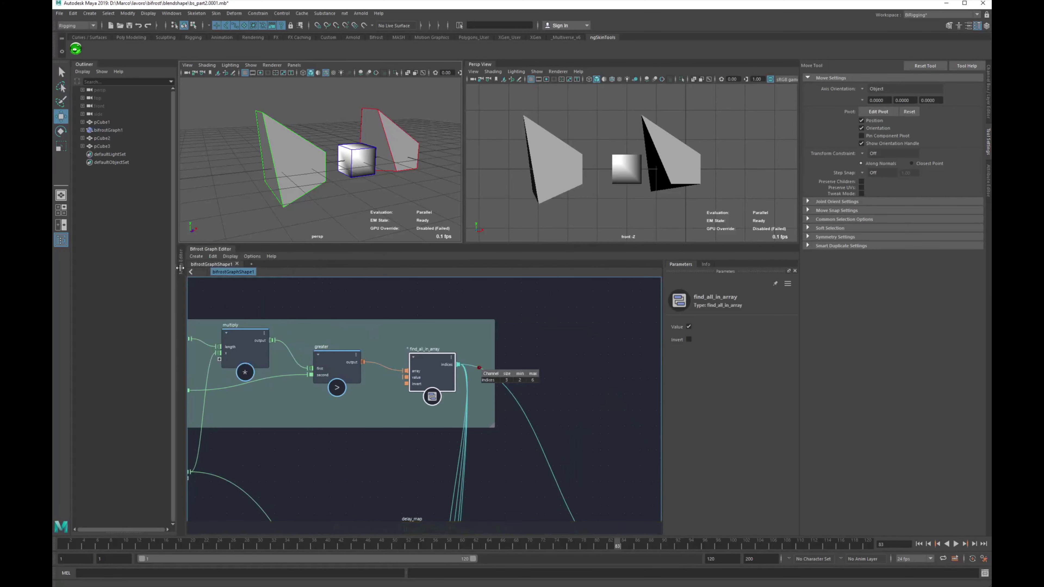
pyautogui.keyDown('alt'); pyautogui.moveTo(341, 369); pyautogui.dragTo(448, 358, button='middle'); pyautogui.keyUp('alt')
pyautogui.keyDown('alt'); pyautogui.moveTo(409, 357); pyautogui.dragTo(414, 356, button='right'); pyautogui.keyUp('alt')
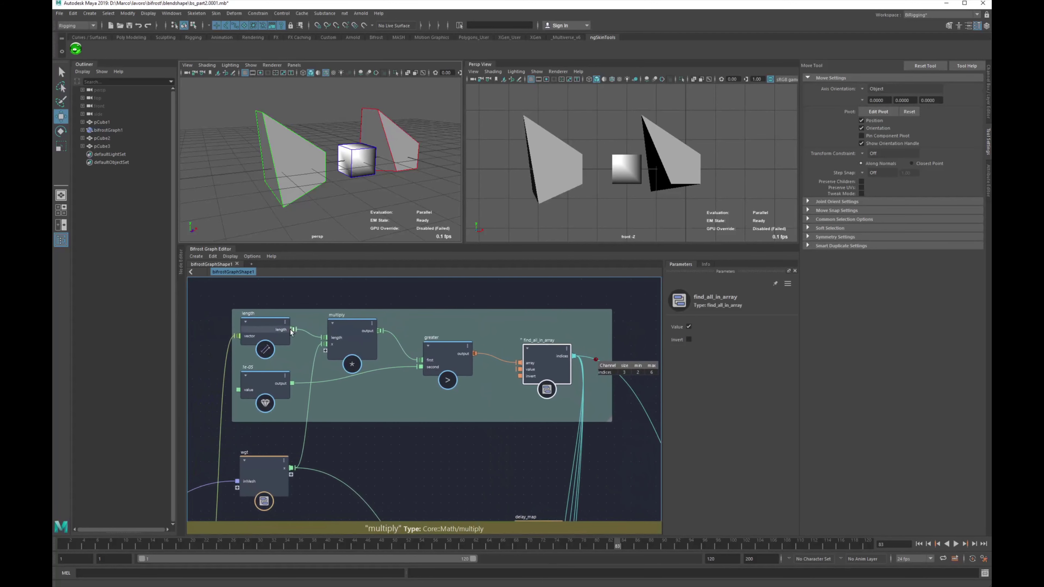
# Compare the watched indices with length feeding greater's first input directly and with multiply's output feeding it
pyautogui.moveTo(292, 329); pyautogui.dragTo(423, 359)
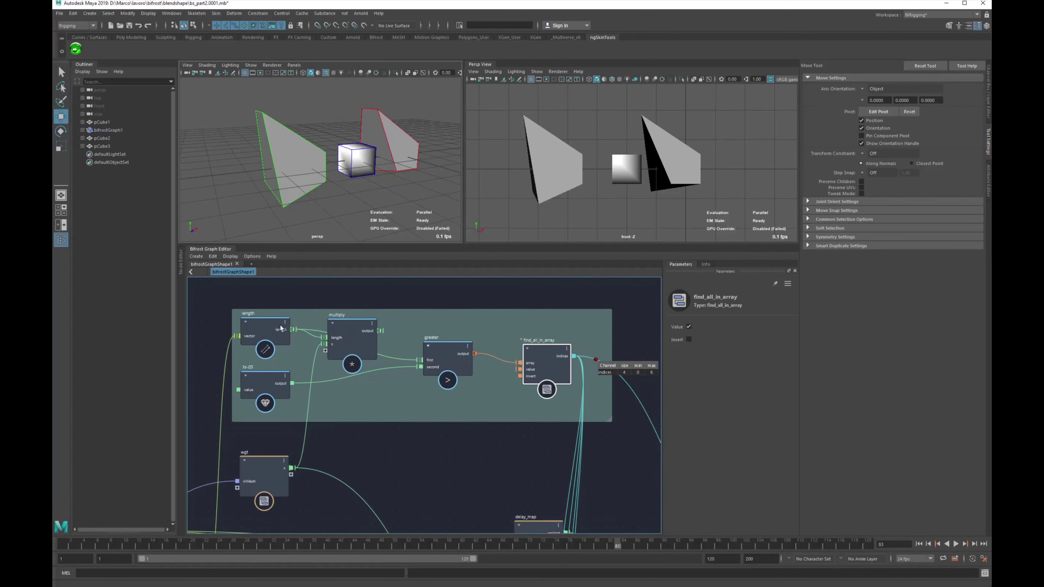
pyautogui.moveTo(381, 330); pyautogui.dragTo(424, 361)
pyautogui.keyDown('alt'); pyautogui.moveTo(566, 395); pyautogui.dragTo(455, 377, button='middle'); pyautogui.keyUp('alt')
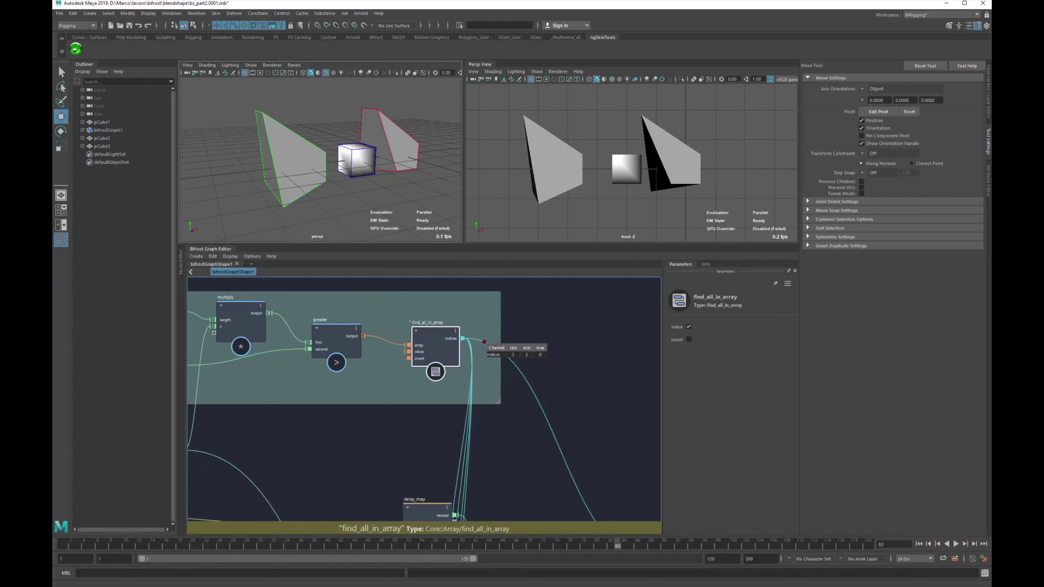
# Test the weights by painting a lower front corner vertex of pCube1 grey with the Paint Vertex Color Tool
pyautogui.click(349, 164)
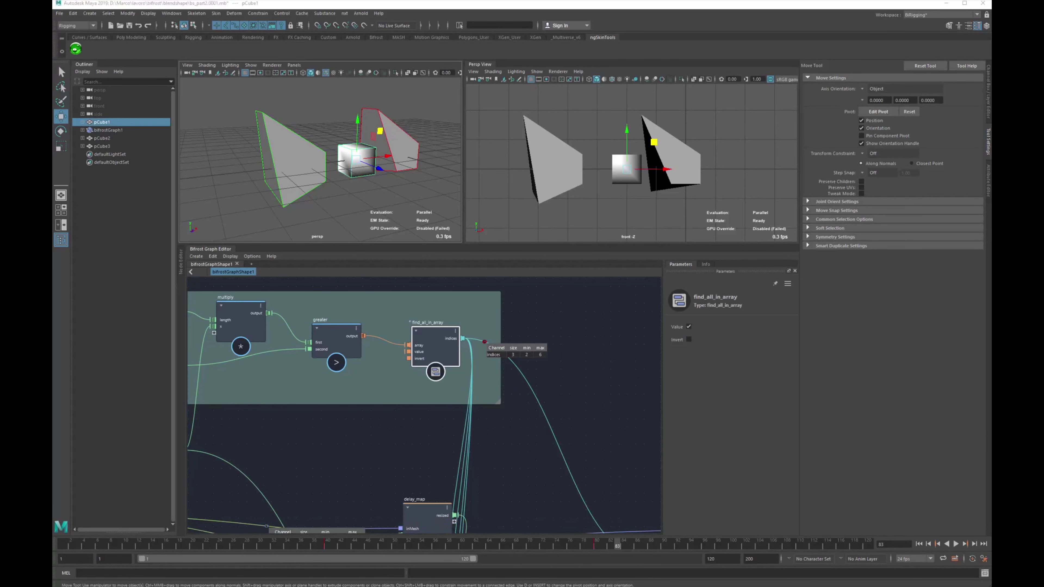
pyautogui.press('Return')
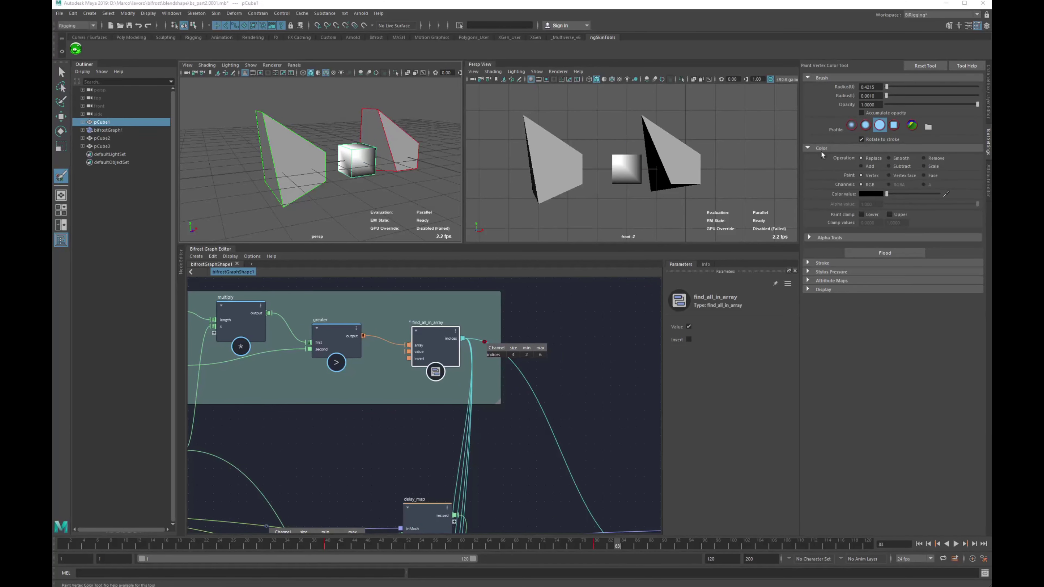
pyautogui.moveTo(886, 193); pyautogui.dragTo(901, 194)
pyautogui.click(351, 177)
pyautogui.keyDown('alt'); pyautogui.moveTo(442, 229); pyautogui.dragTo(420, 225); pyautogui.keyUp('alt')
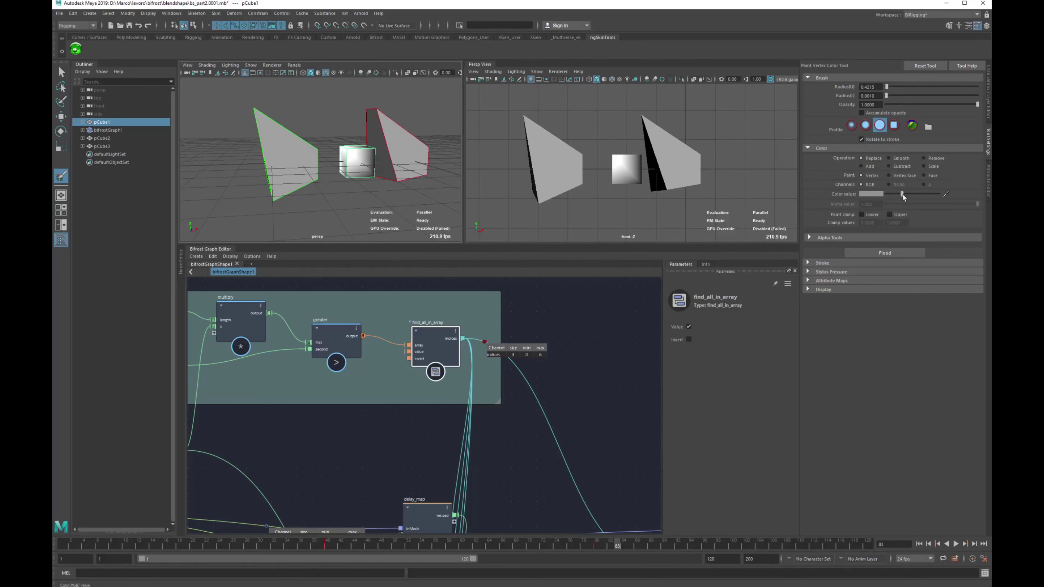
# Paint pCube1's lower front corner white, repaint it black, and return to the Move Tool with the cube deselected
pyautogui.moveTo(911, 194); pyautogui.dragTo(952, 192)
pyautogui.moveTo(350, 174); pyautogui.dragTo(369, 201)
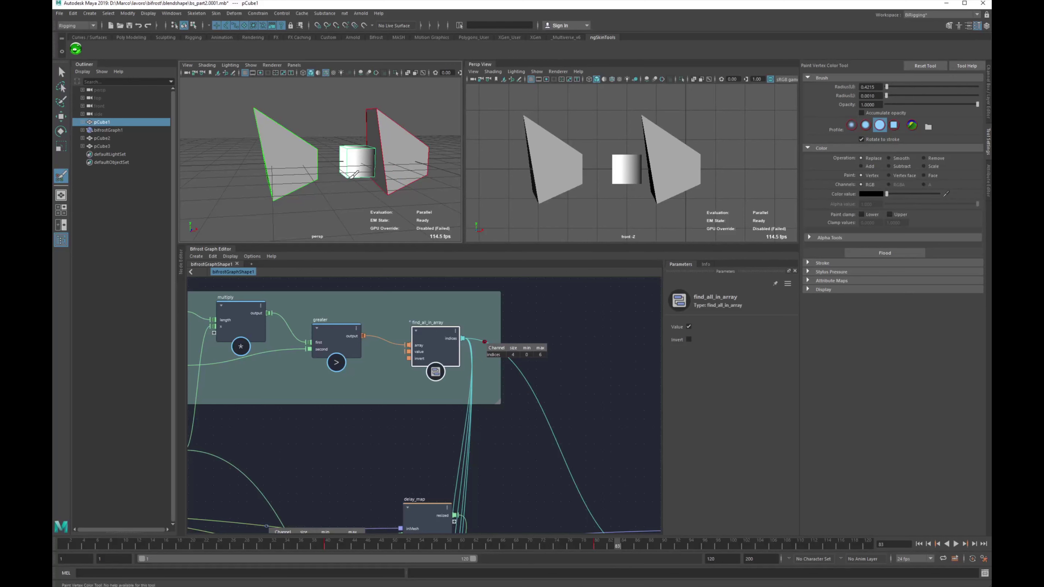
pyautogui.moveTo(351, 174); pyautogui.dragTo(350, 188)
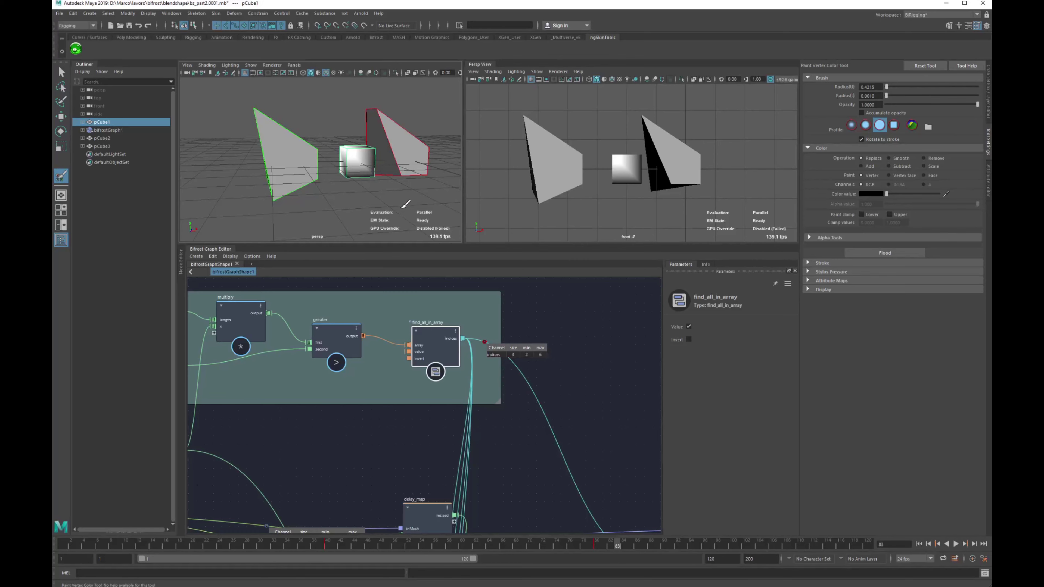
pyautogui.press('w')
pyautogui.click(410, 220)
# Connect the length output directly to greater's first input, bypassing multiply
pyautogui.scroll(-4, 606, 362)
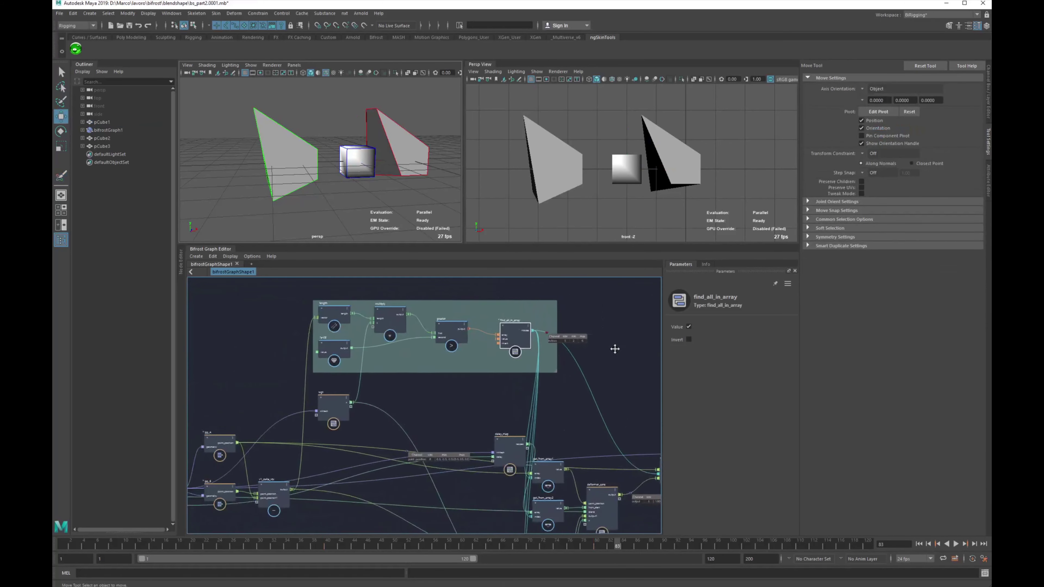
pyautogui.scroll(3, 612, 394)
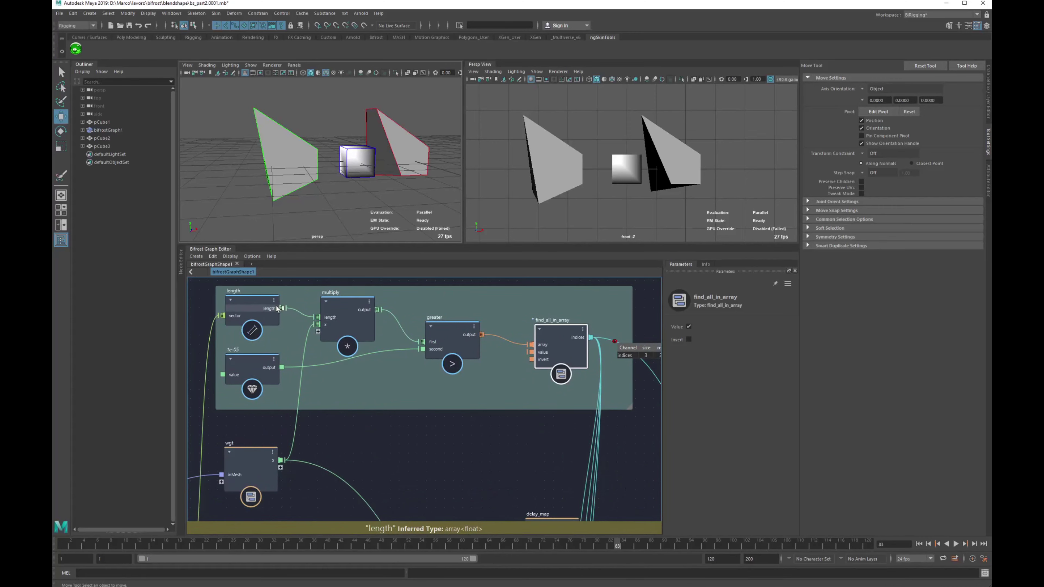
pyautogui.moveTo(283, 308); pyautogui.dragTo(421, 342)
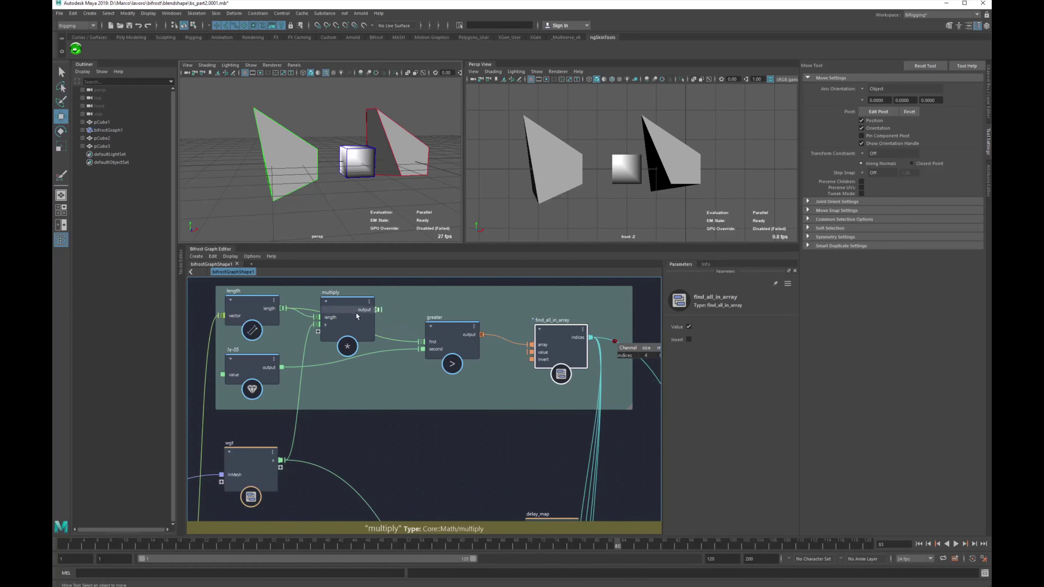
# Move multiply to the backdrop's lower edge, greater next to length and 1e-05, and find_all_in_array slightly further along
pyautogui.moveTo(359, 318); pyautogui.dragTo(459, 423)
pyautogui.moveTo(456, 345); pyautogui.dragTo(350, 338)
pyautogui.keyDown('alt'); pyautogui.moveTo(418, 335); pyautogui.dragTo(392, 328, button='middle'); pyautogui.keyUp('alt')
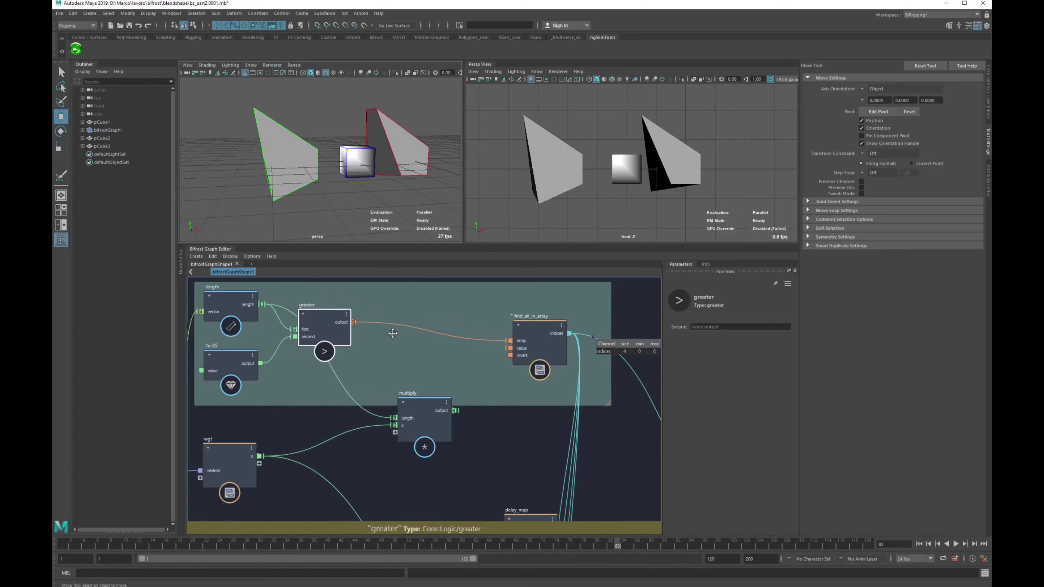
pyautogui.scroll(-1, 463, 329)
pyautogui.moveTo(526, 337); pyautogui.dragTo(542, 331)
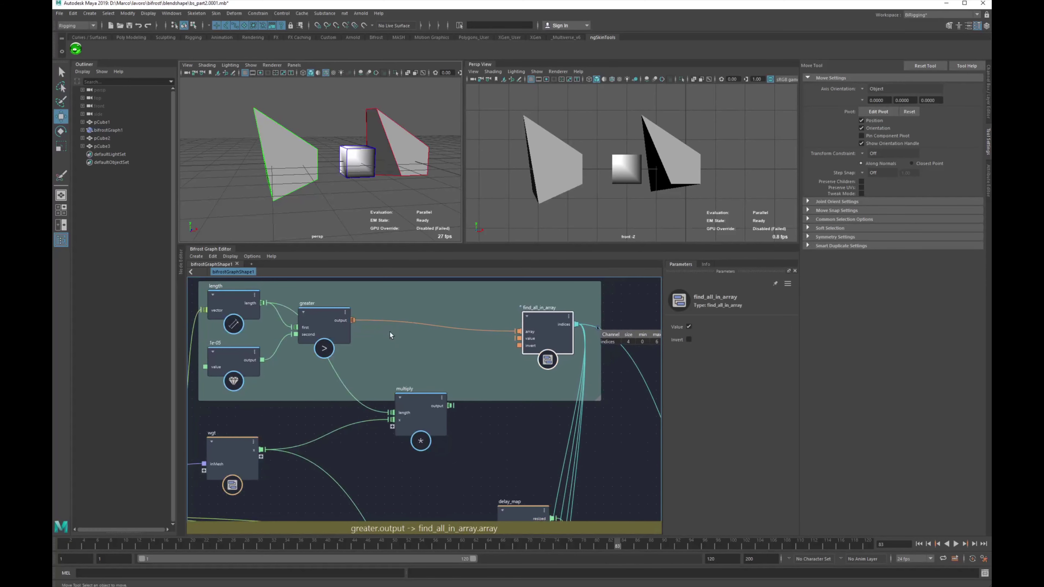
# Add a to_float node between greater and find_all_in_array
pyautogui.scroll(1, 400, 362)
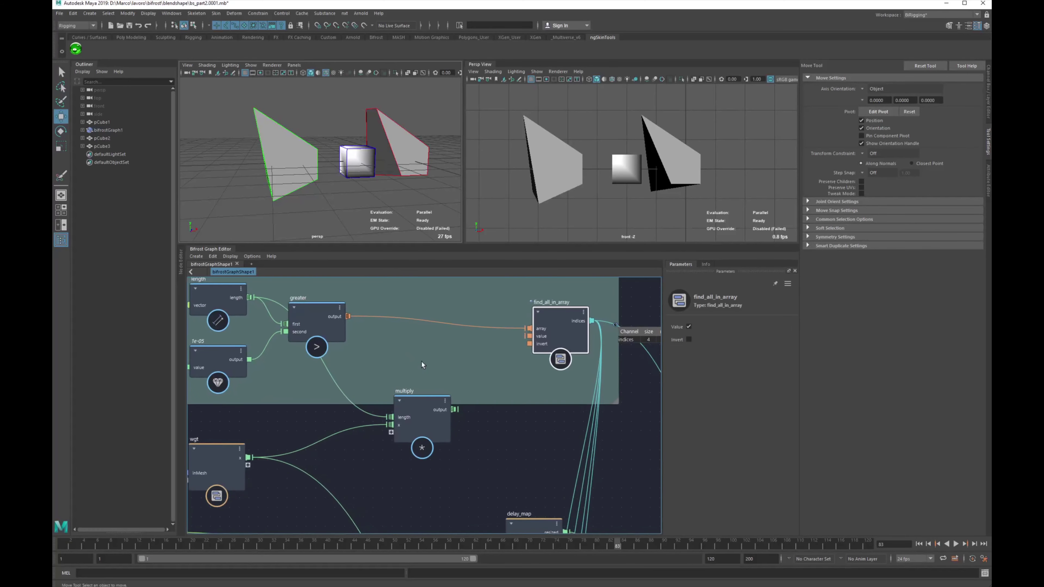
pyautogui.scroll(1, 375, 364)
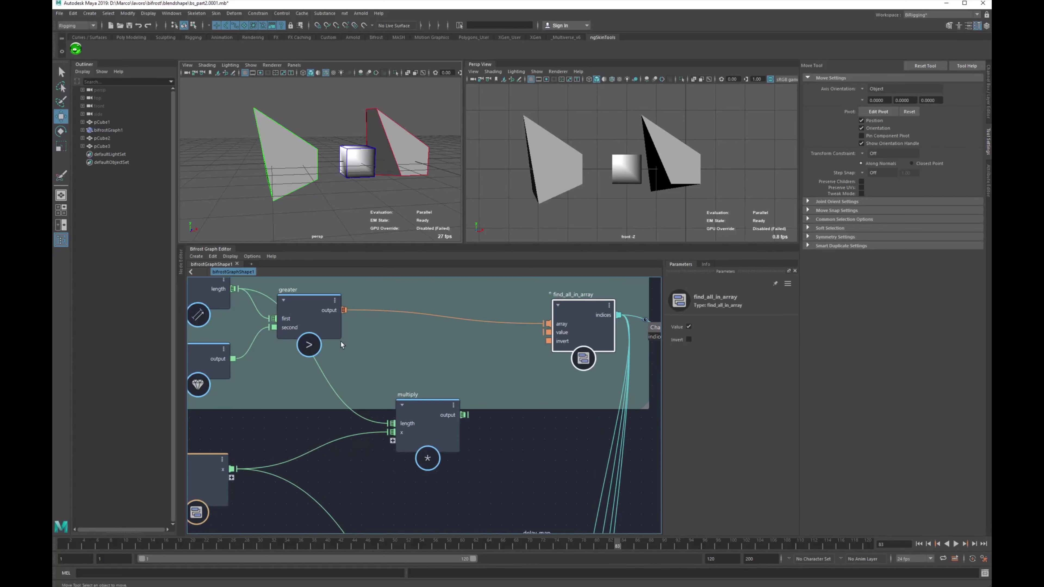
pyautogui.click(401, 361)
pyautogui.press('Tab')
pyautogui.write('to')
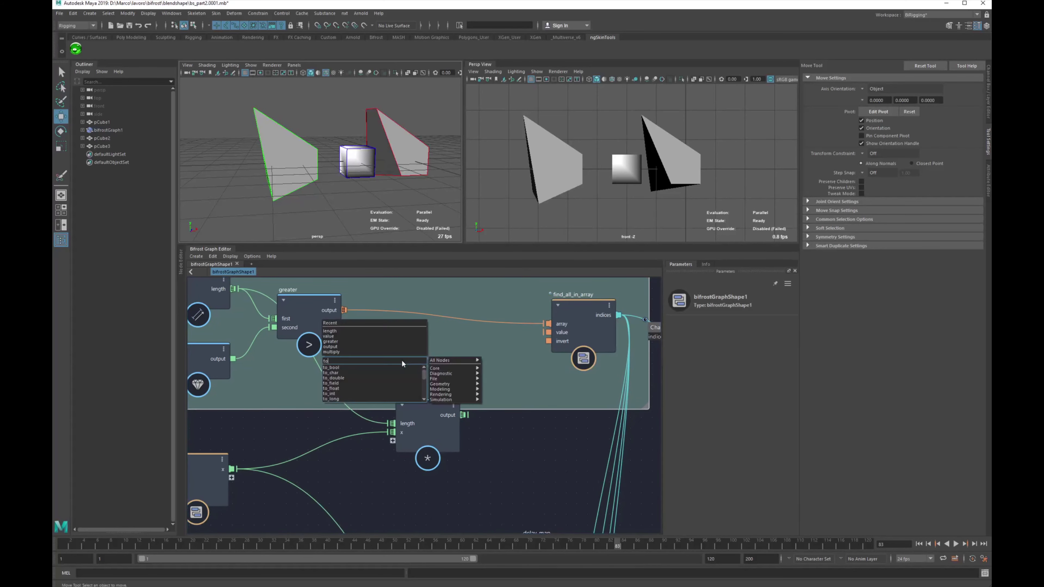
pyautogui.write('_')
pyautogui.press('Down')
pyautogui.press('Down')
pyautogui.press('Down')
pyautogui.press('Down')
pyautogui.press('Down')
pyautogui.press('Return')
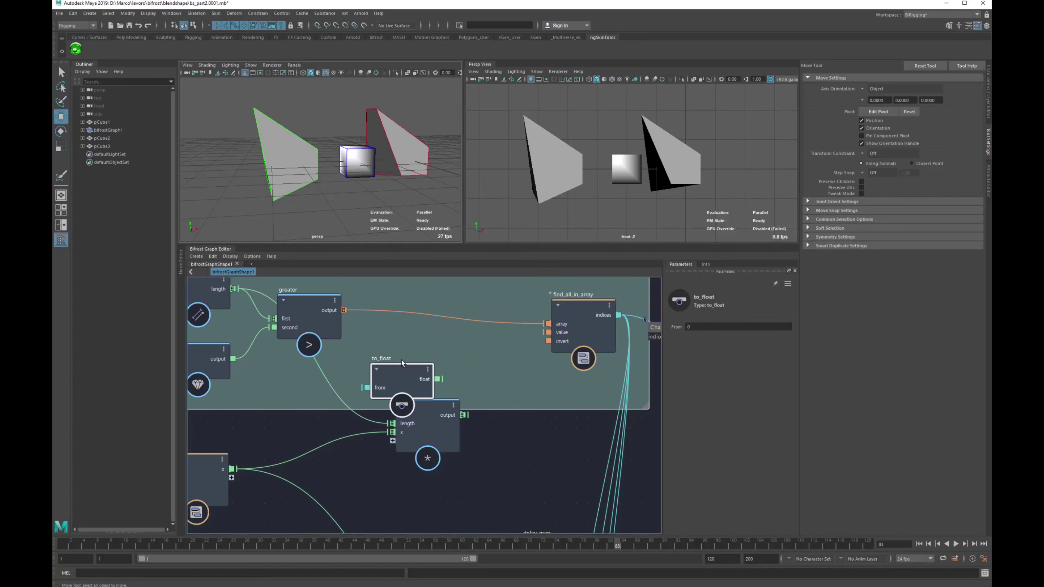
# Place to_float after greater, feed it greater's output, and connect its float output to multiply's length input
pyautogui.moveTo(357, 379); pyautogui.dragTo(396, 340)
pyautogui.moveTo(426, 409); pyautogui.dragTo(459, 380)
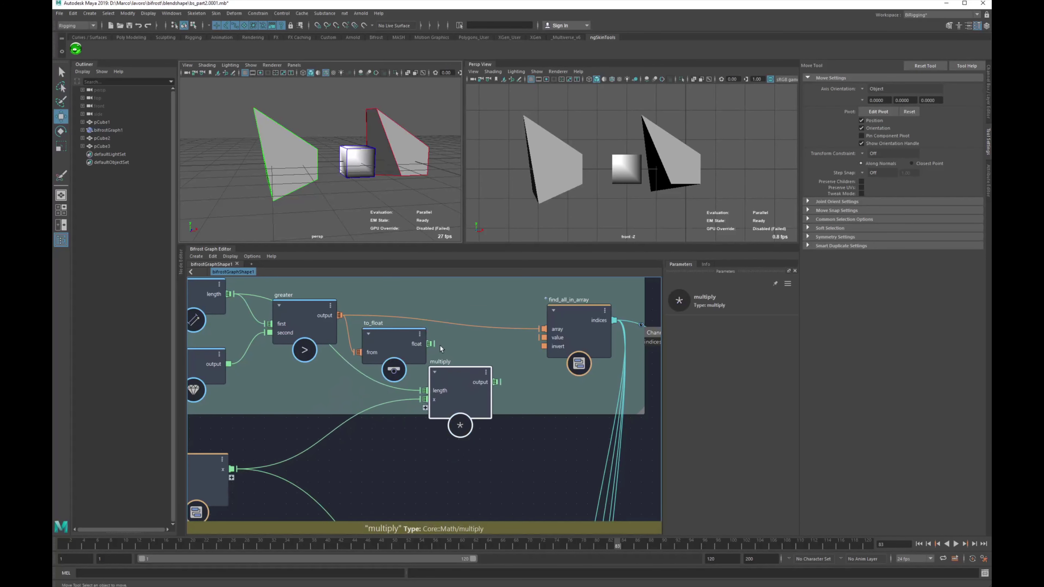
pyautogui.moveTo(432, 344); pyautogui.dragTo(430, 391)
# Move find_all_in_array and multiply further along to space them out after to_float
pyautogui.keyDown('alt'); pyautogui.moveTo(431, 404); pyautogui.dragTo(407, 417, button='middle'); pyautogui.keyUp('alt')
pyautogui.keyDown('alt'); pyautogui.moveTo(347, 438); pyautogui.dragTo(272, 415, button='middle'); pyautogui.keyUp('alt')
pyautogui.moveTo(458, 318); pyautogui.dragTo(482, 316)
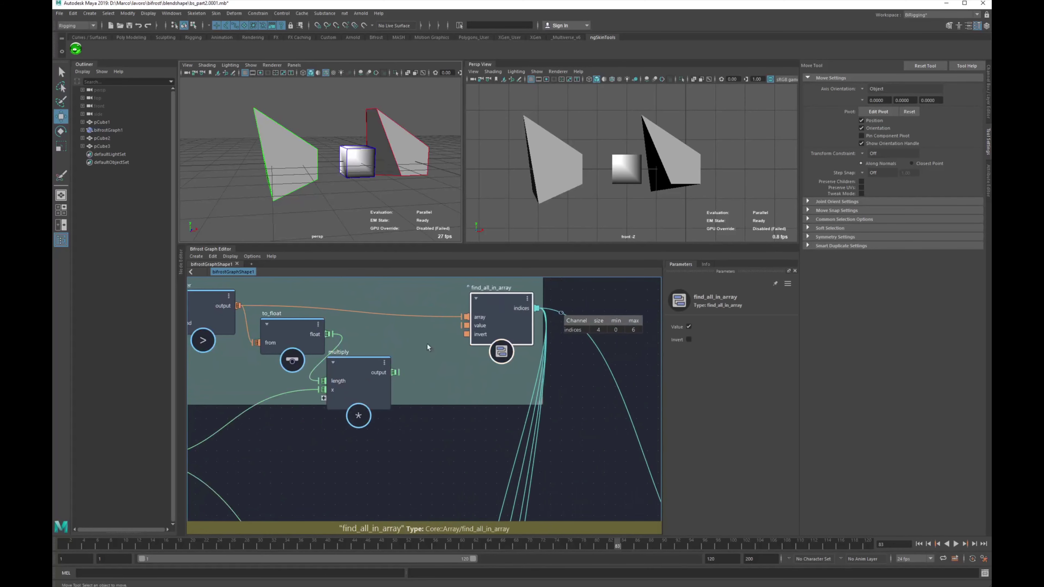
pyautogui.moveTo(364, 382); pyautogui.dragTo(420, 303)
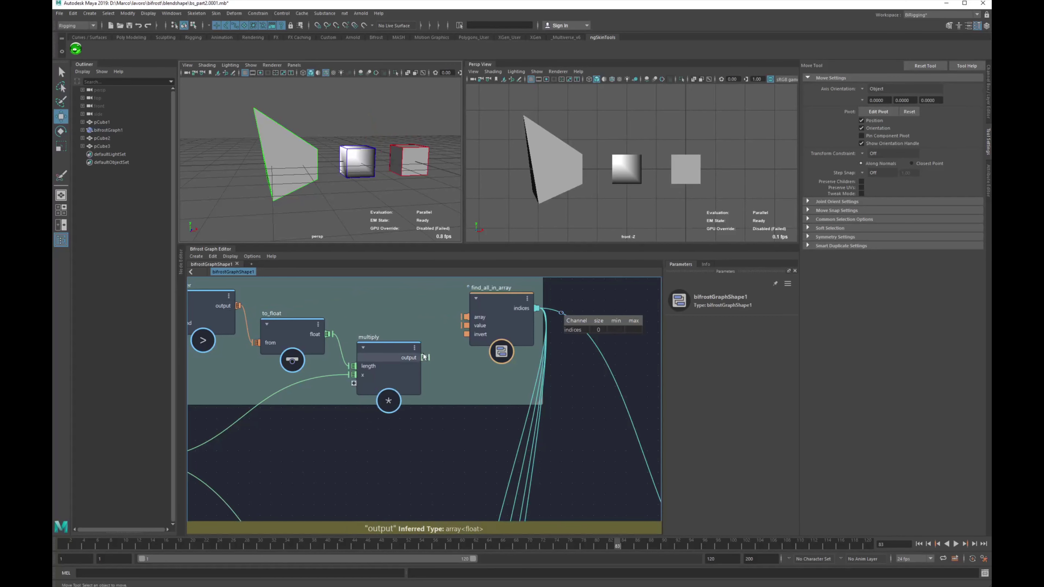
# Try to connect multiply's output to find_all_in_array's array input, then reconnect greater's output to it
pyautogui.moveTo(428, 356); pyautogui.dragTo(488, 312)
pyautogui.hotkey('ctrl', 'z')
pyautogui.keyDown('alt'); pyautogui.moveTo(479, 374); pyautogui.dragTo(477, 403, button='middle'); pyautogui.keyUp('alt')
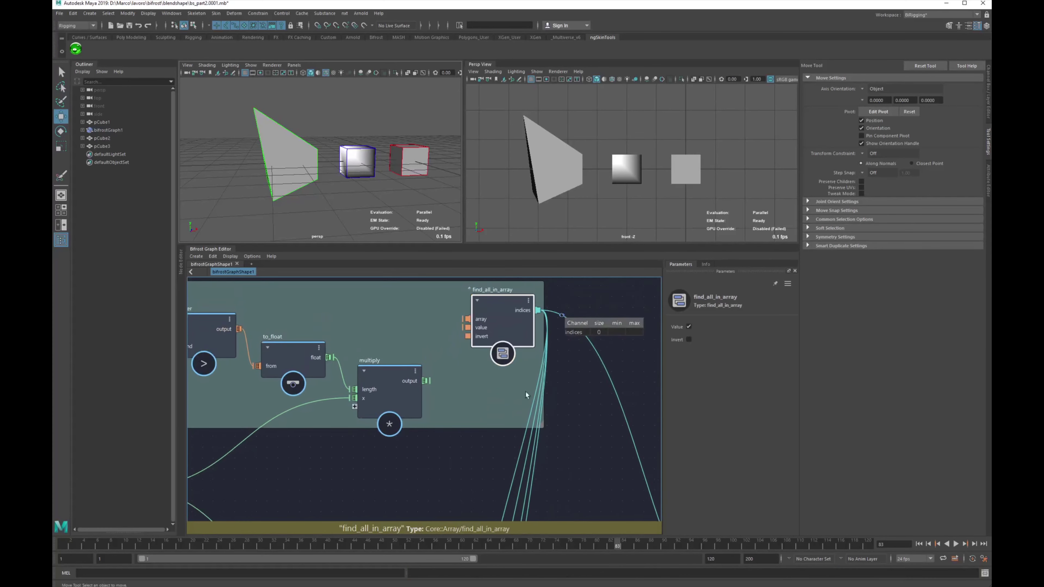
pyautogui.click(477, 393)
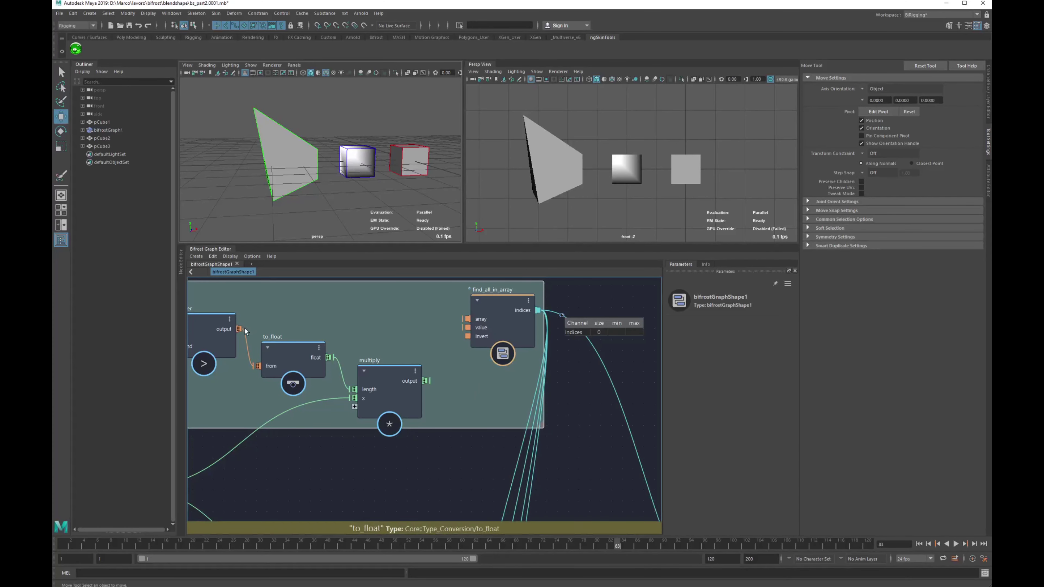
pyautogui.moveTo(238, 329); pyautogui.dragTo(473, 319)
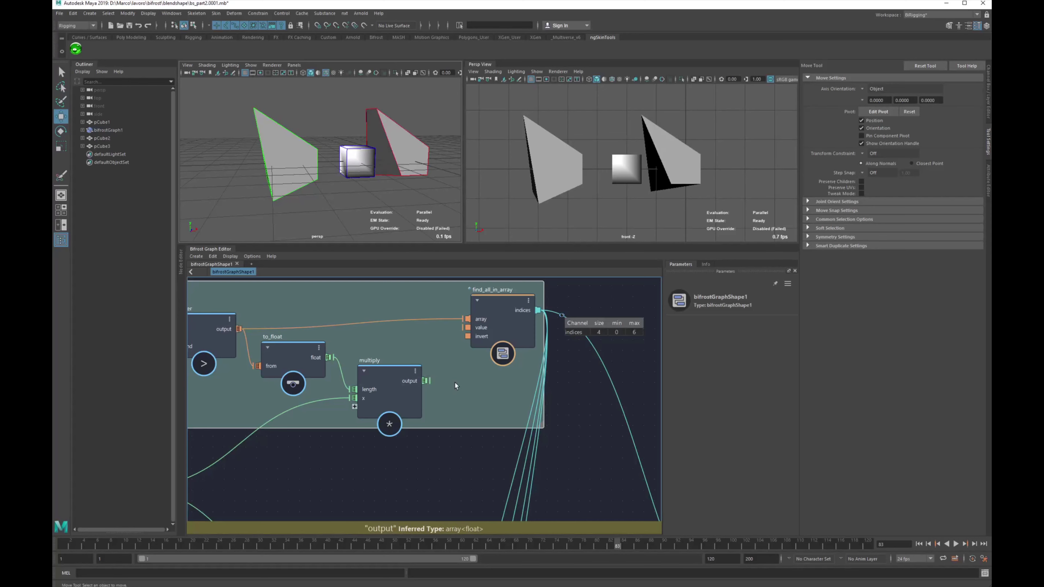
# Try a second find_all_in_array node on multiply's output with Invert enabled, then delete it
pyautogui.press('Tab')
pyautogui.write('find')
pyautogui.press('Return')
pyautogui.moveTo(476, 423)
pyautogui.keyDown('alt'); pyautogui.mouseDown(button='middle')
pyautogui.moveTo(504, 414)
pyautogui.moveTo(480, 421)
pyautogui.mouseUp(button='middle'); pyautogui.keyUp('alt')
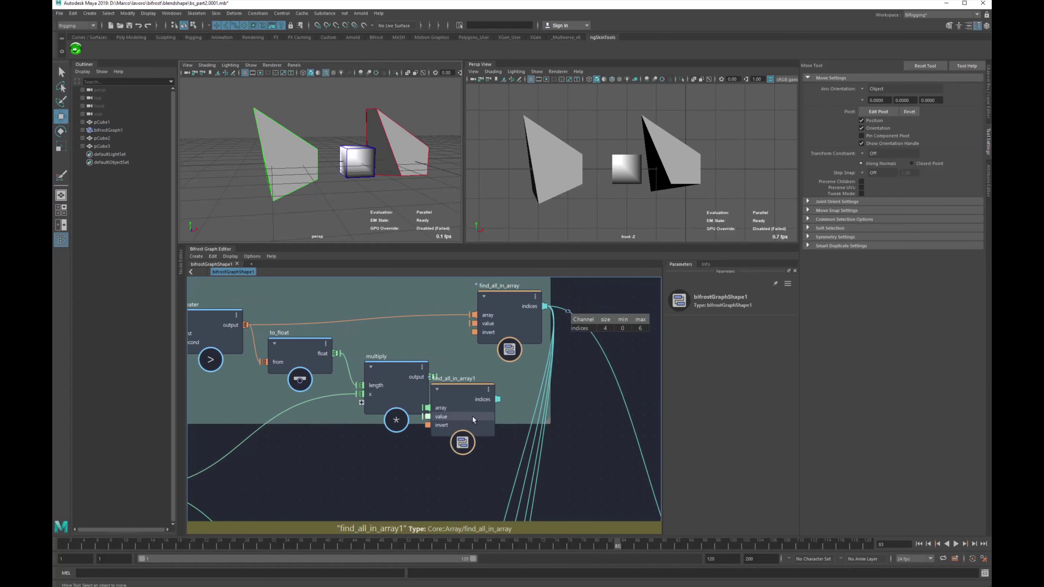
pyautogui.moveTo(472, 417); pyautogui.dragTo(508, 395)
pyautogui.moveTo(431, 376); pyautogui.dragTo(464, 385)
pyautogui.click(689, 339)
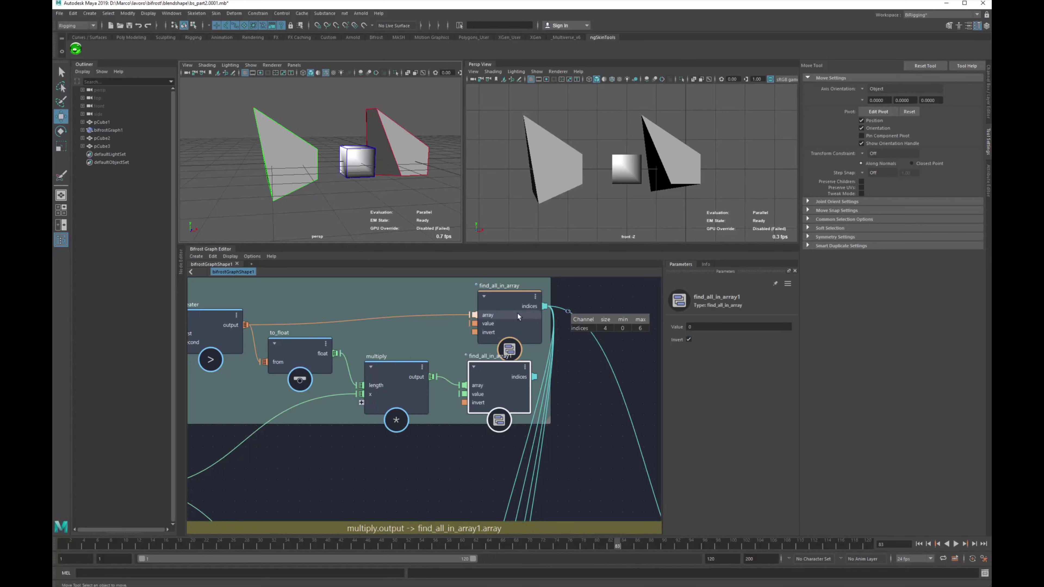
pyautogui.moveTo(517, 316); pyautogui.dragTo(510, 307)
pyautogui.click(501, 385)
pyautogui.press('Delete')
# Add a to_bool node beside multiply
pyautogui.press('Tab')
pyautogui.write('to_bo')
pyautogui.press('Return')
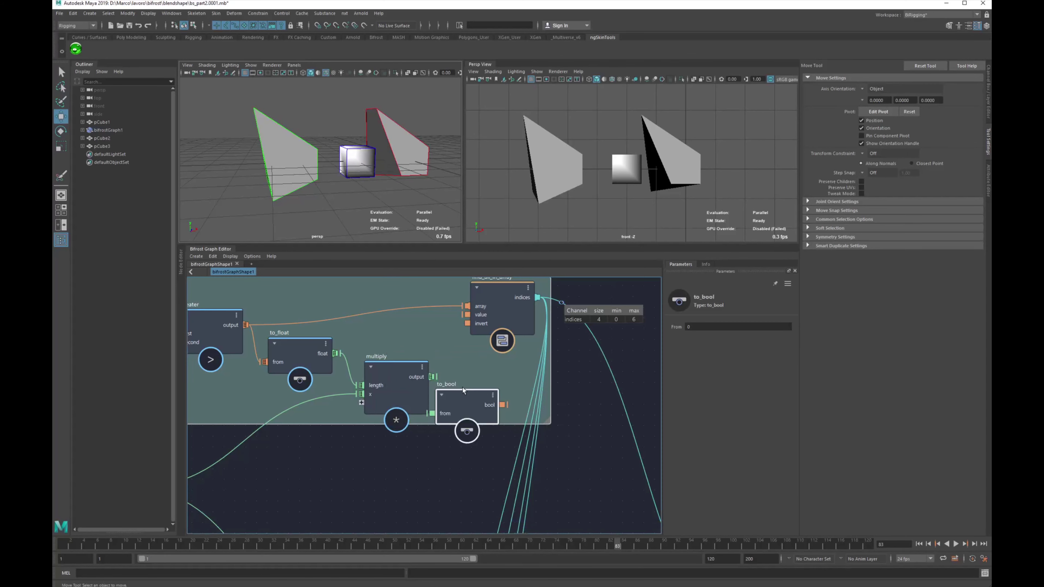
# Connect to_bool's bool output to find_all_in_array's array input and play the animation to check the indices
pyautogui.moveTo(452, 411); pyautogui.dragTo(446, 385)
pyautogui.moveTo(518, 376); pyautogui.dragTo(463, 305)
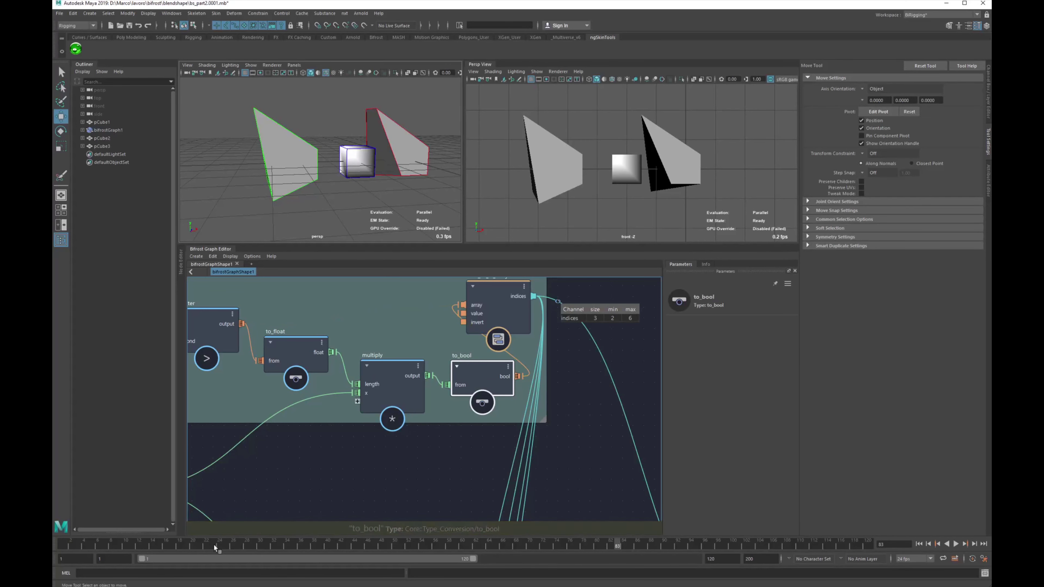
pyautogui.click(129, 544)
pyautogui.hotkey('alt', 'v')
pyautogui.hotkey('alt', 'v')
pyautogui.keyDown('alt'); pyautogui.moveTo(635, 308); pyautogui.dragTo(551, 334, button='middle'); pyautogui.keyUp('alt')
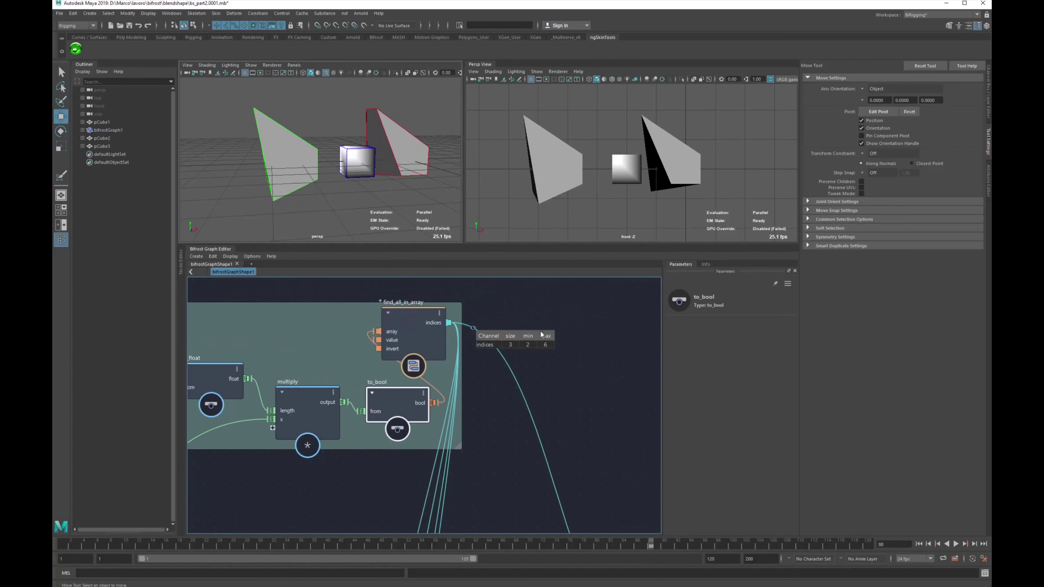
pyautogui.scroll(1, 551, 334)
pyautogui.click(64, 180)
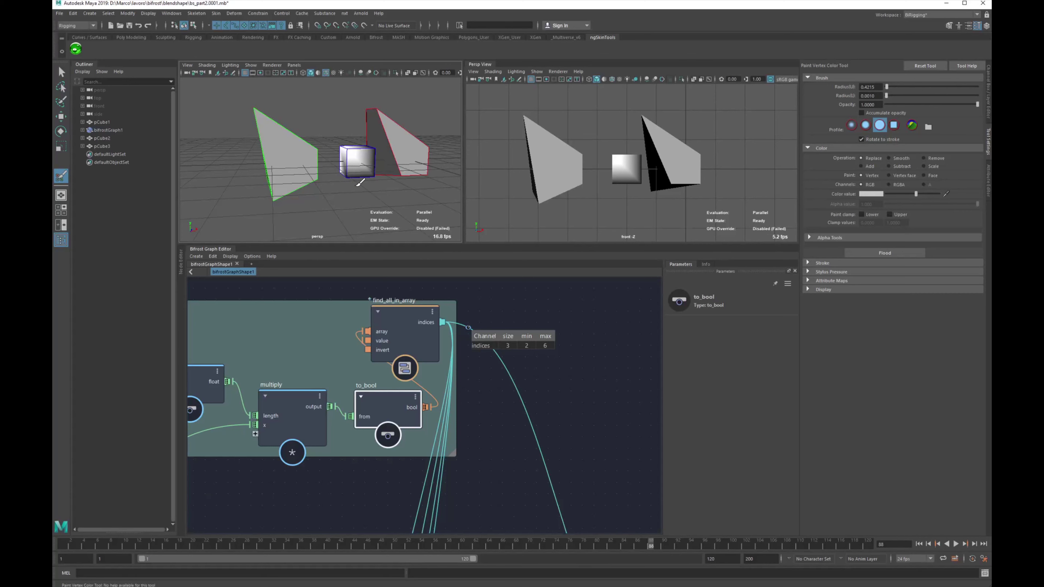
pyautogui.moveTo(354, 159)
pyautogui.keyDown('alt'); pyautogui.mouseDown()
pyautogui.moveTo(378, 193)
pyautogui.moveTo(359, 163)
pyautogui.mouseUp(); pyautogui.keyUp('alt')
pyautogui.press('e')
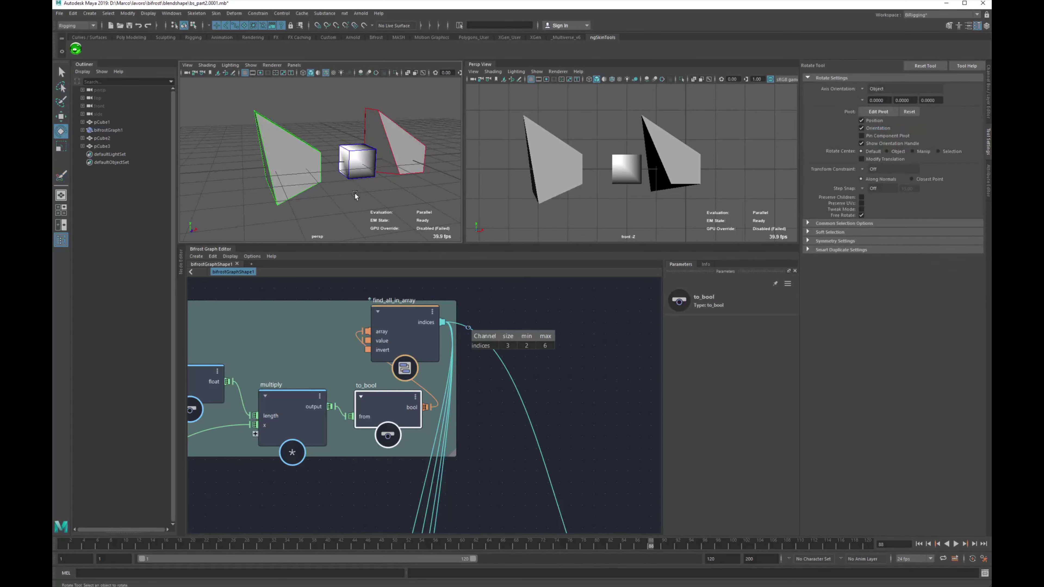
# Select pCube1 and paint one of its lower corner vertices with the Paint Vertex Color Tool to test the index filtering
pyautogui.click(362, 172)
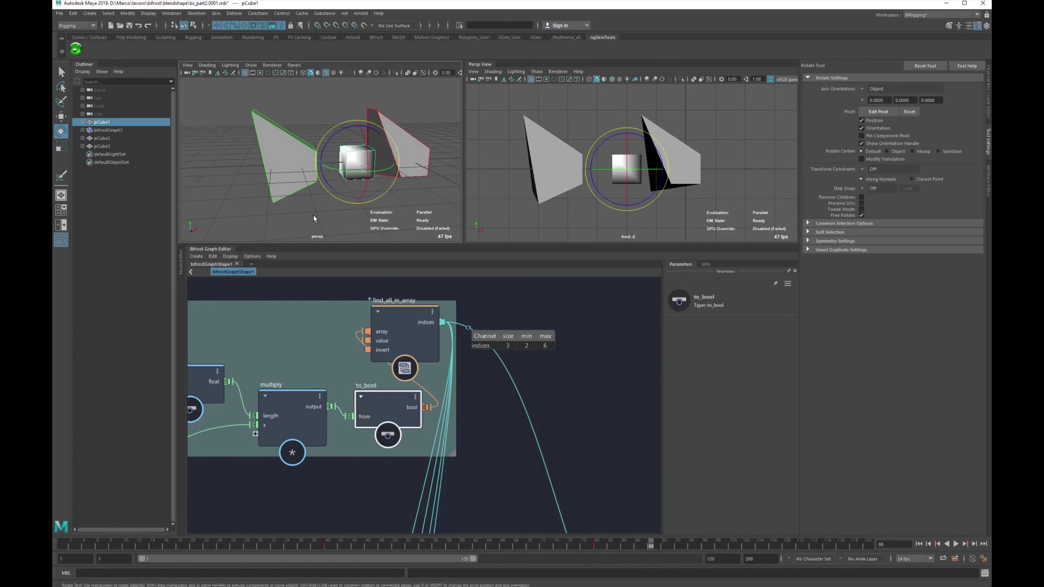
pyautogui.press('w')
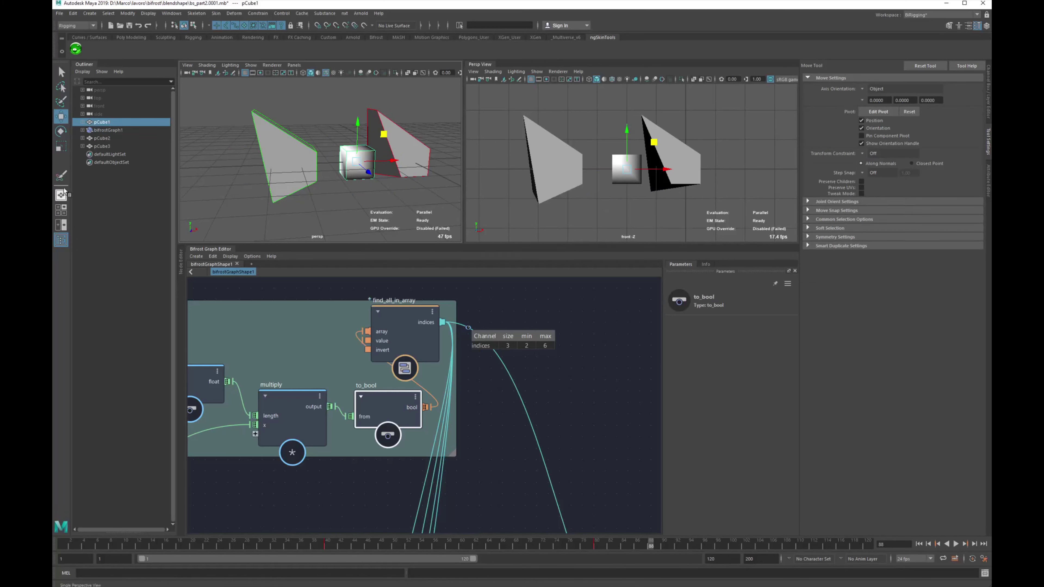
pyautogui.click(61, 180)
pyautogui.click(347, 175)
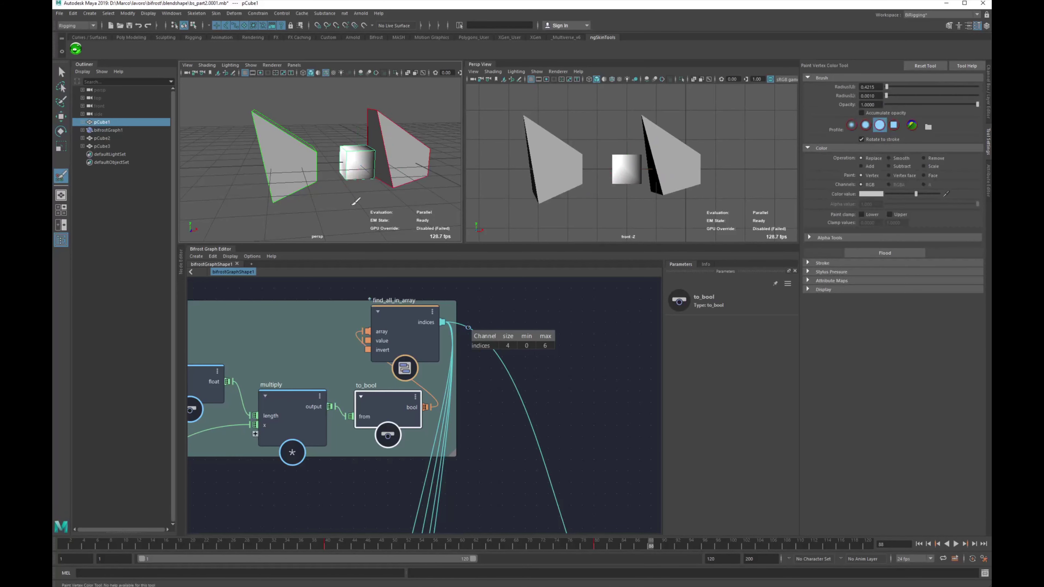
pyautogui.keyDown('alt'); pyautogui.moveTo(357, 216); pyautogui.dragTo(381, 181); pyautogui.keyUp('alt')
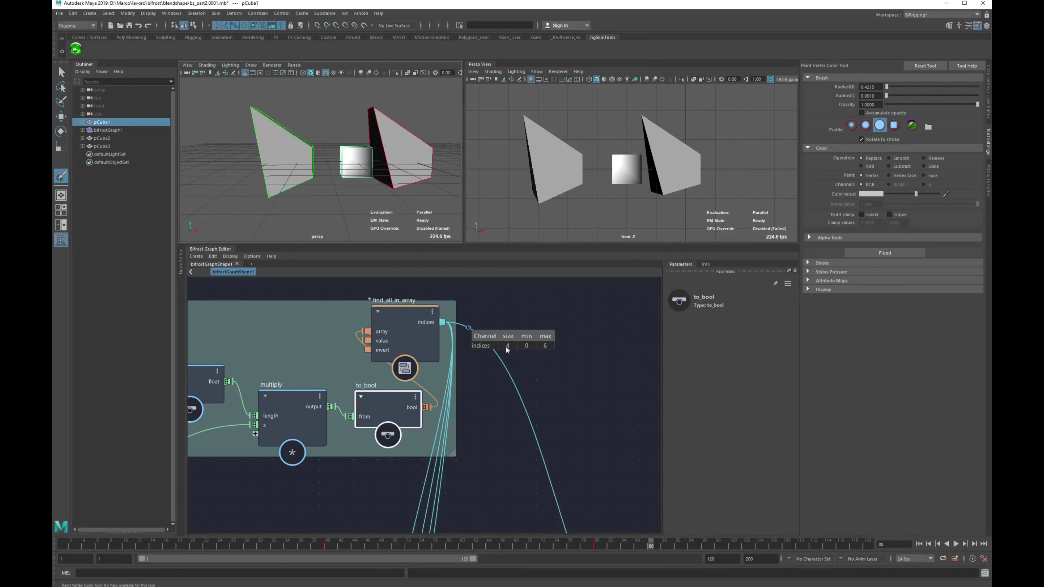
# Undo the test vertex color stroke on pCube1 and return to the Move tool
pyautogui.press('w')
pyautogui.hotkey('ctrl', 'z')
pyautogui.hotkey('ctrl', 'z')
pyautogui.hotkey('ctrl', 'z')
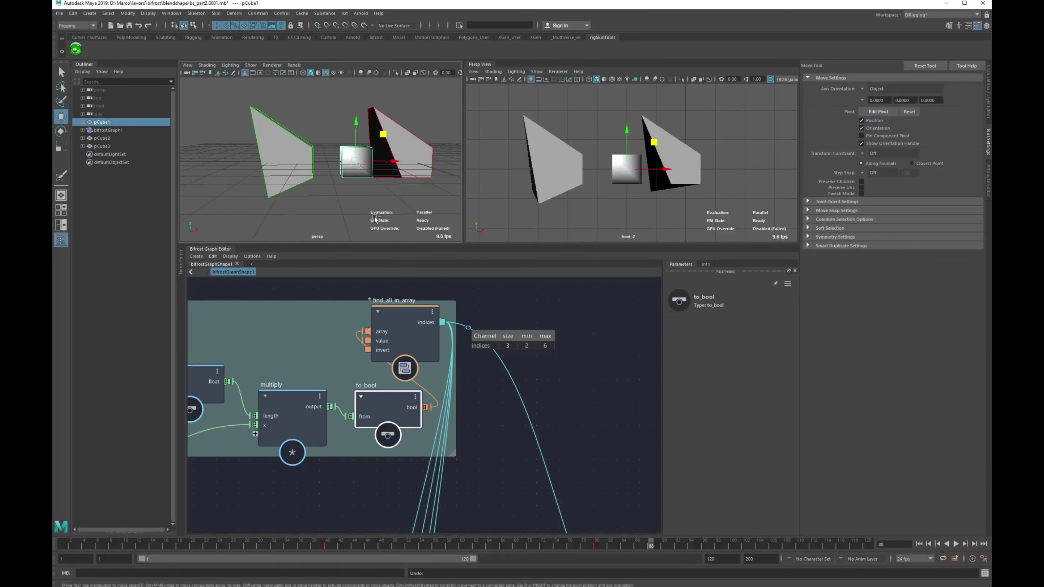
pyautogui.keyDown('alt'); pyautogui.moveTo(374, 217); pyautogui.dragTo(317, 191, button='right'); pyautogui.keyUp('alt')
pyautogui.keyDown('alt'); pyautogui.moveTo(317, 191); pyautogui.dragTo(317, 190); pyautogui.keyUp('alt')
pyautogui.scroll(-2, 489, 436)
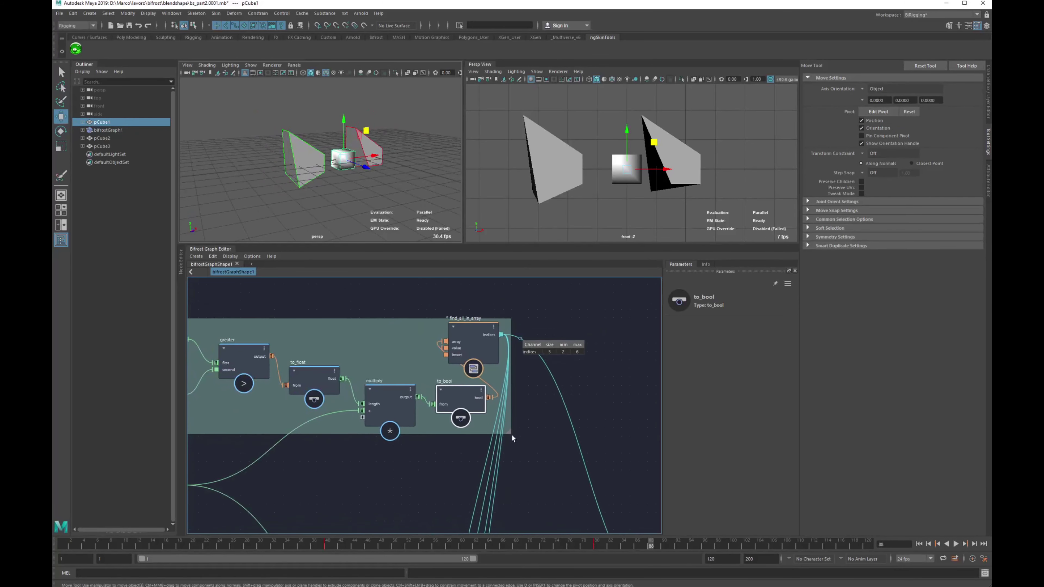